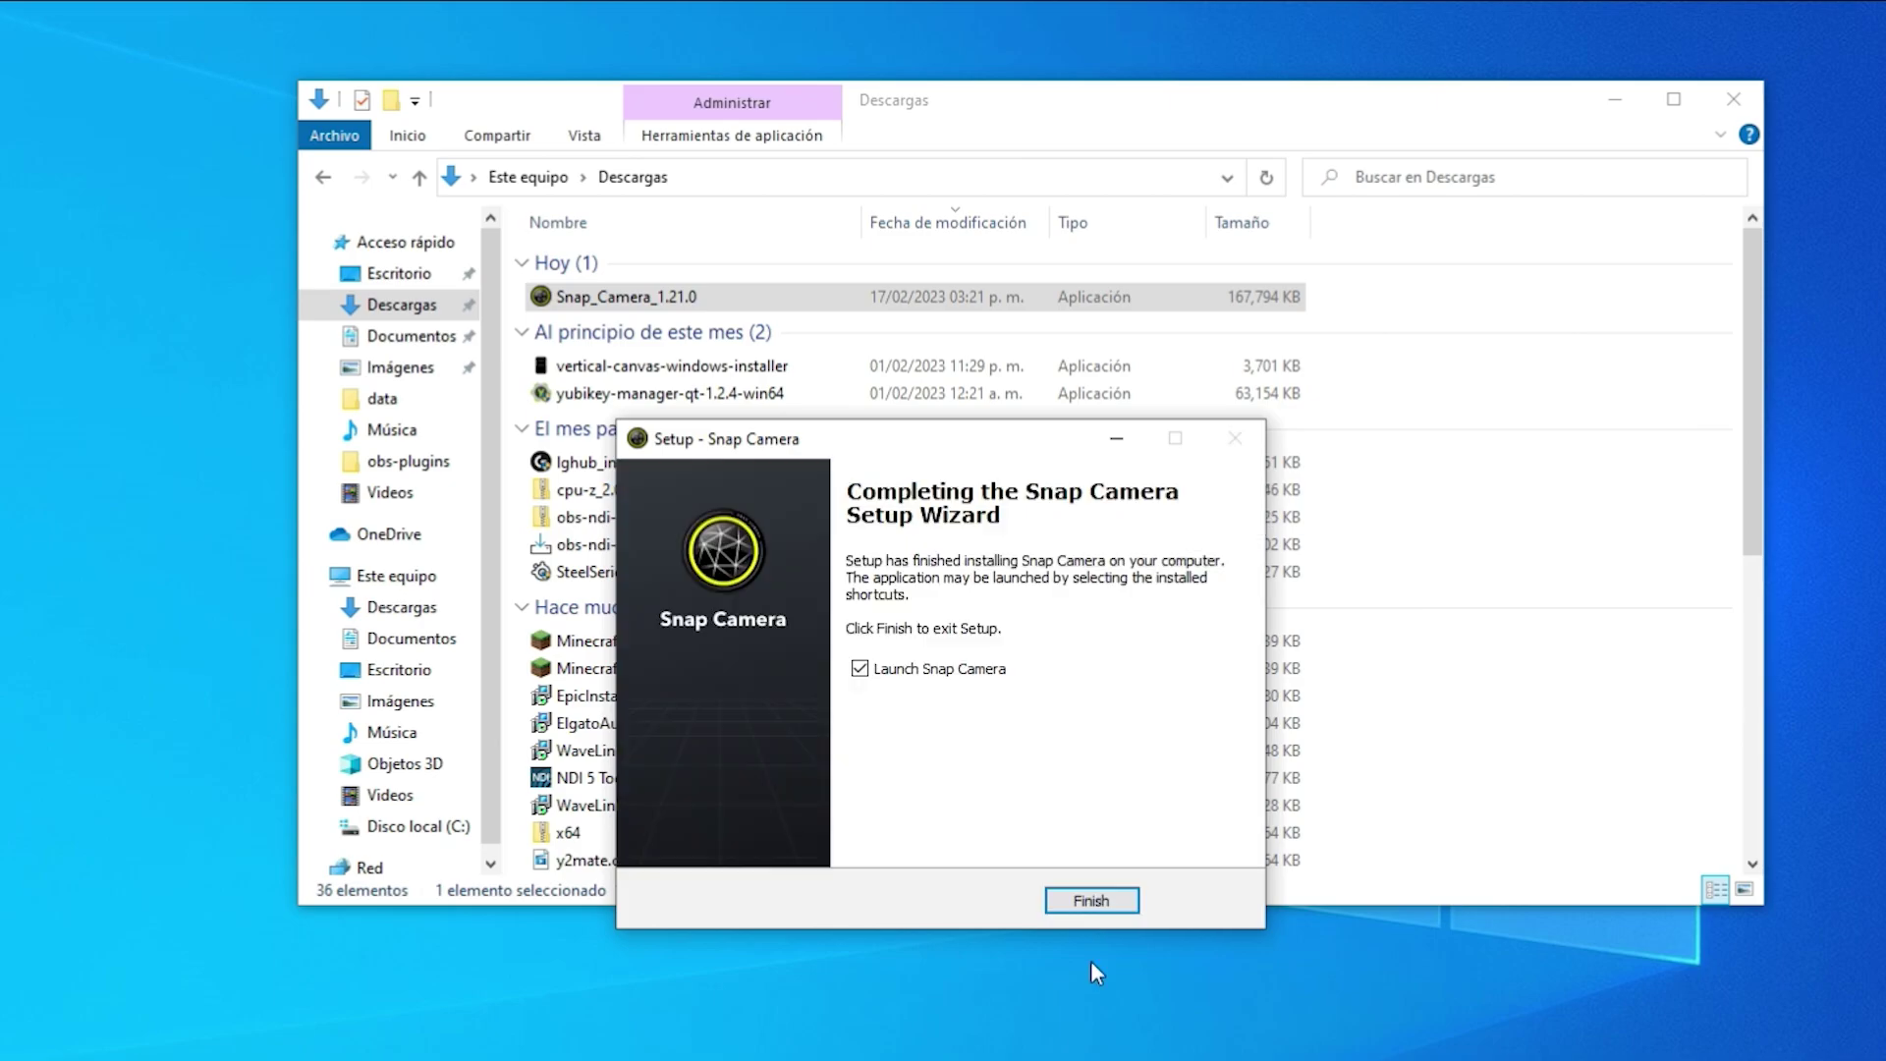
Finish the setup wizard with Snap Camera set to launch, and complete the welcome introduction.
{"action": "left_click", "coordinate": [1085, 899]}
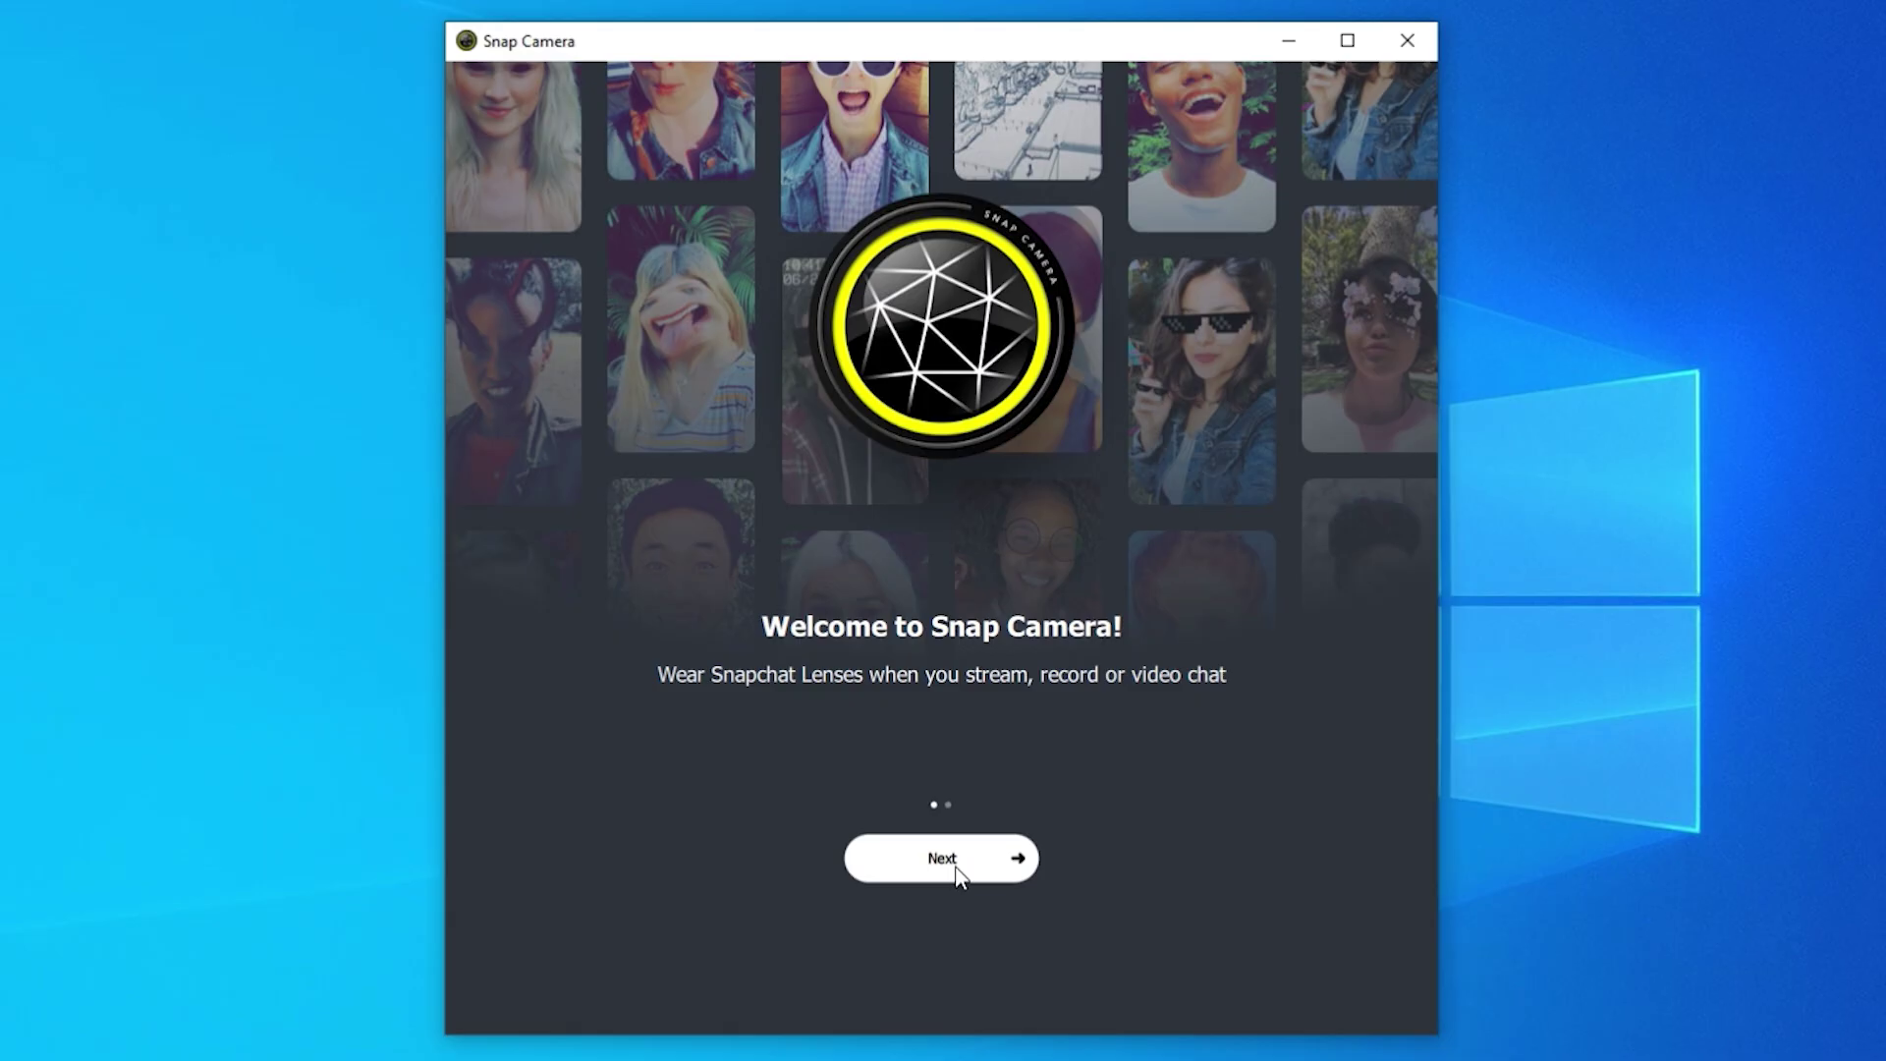
{"action": "left_click", "coordinate": [956, 869]}
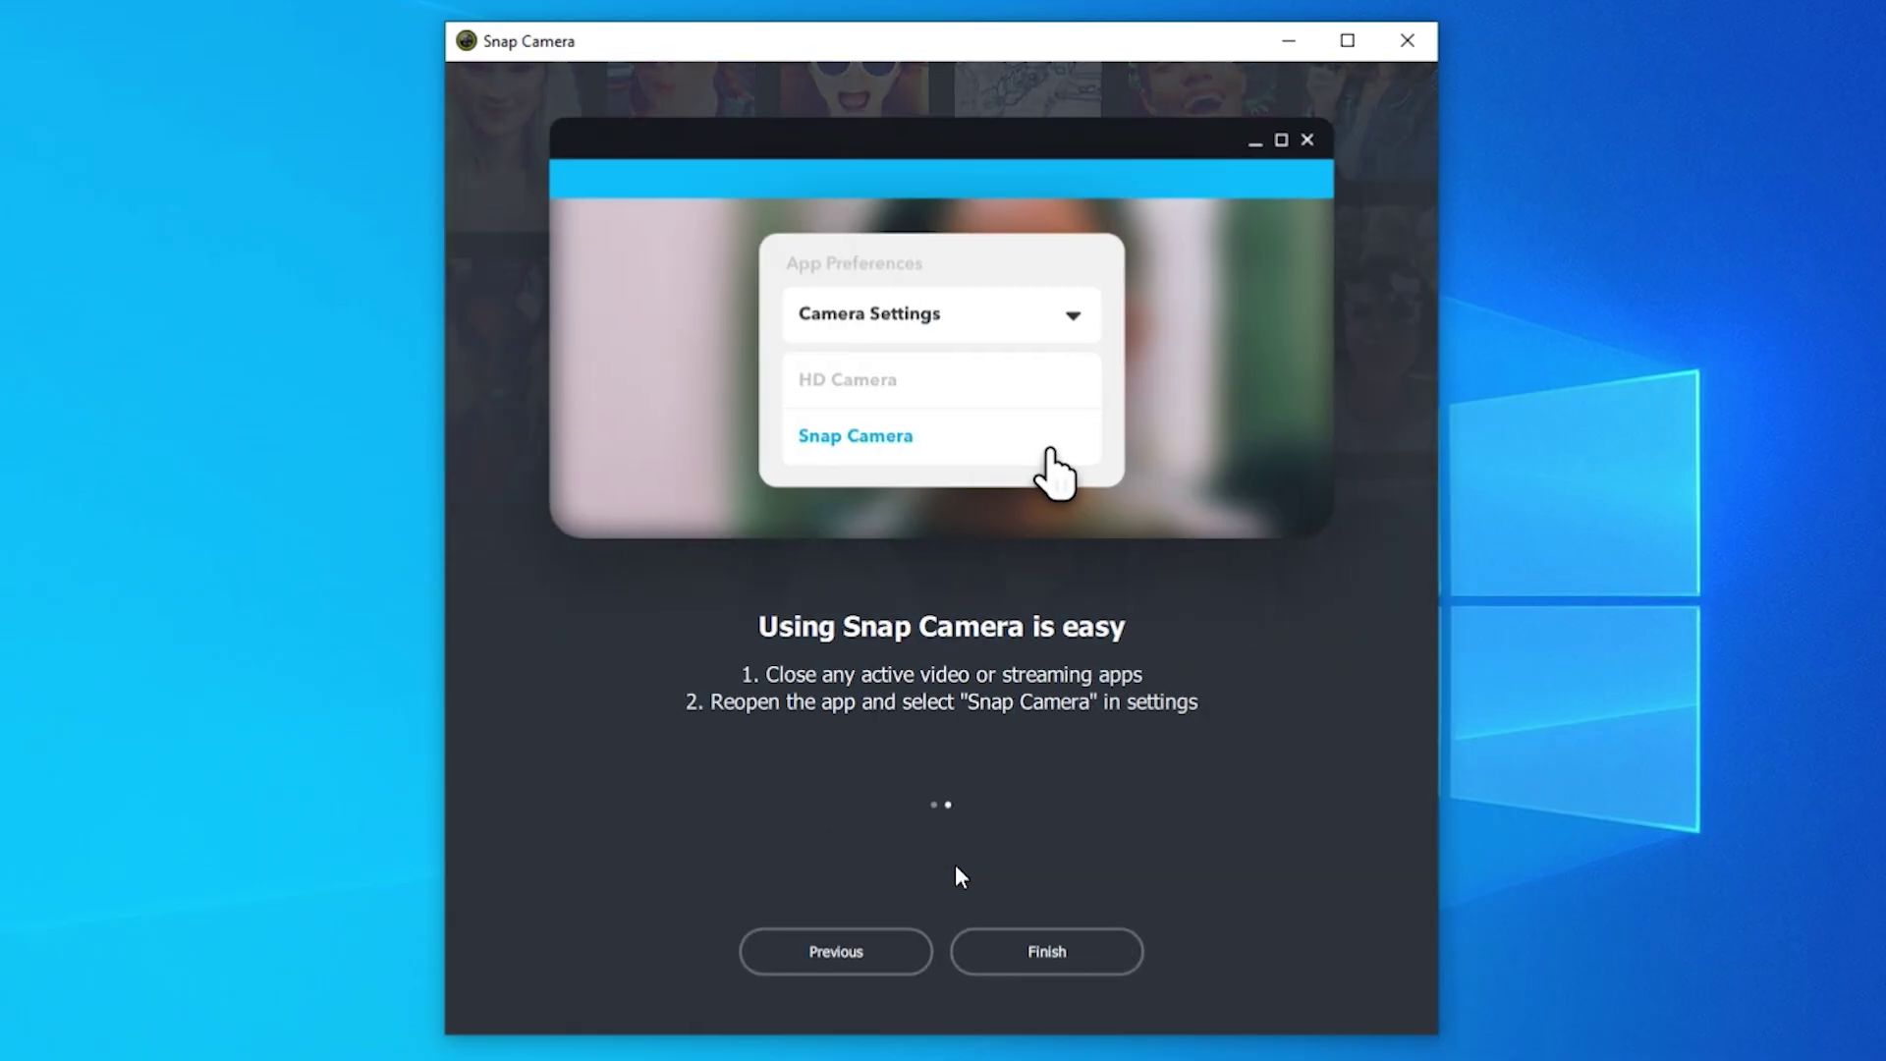
{"action": "left_click", "coordinate": [1031, 945]}
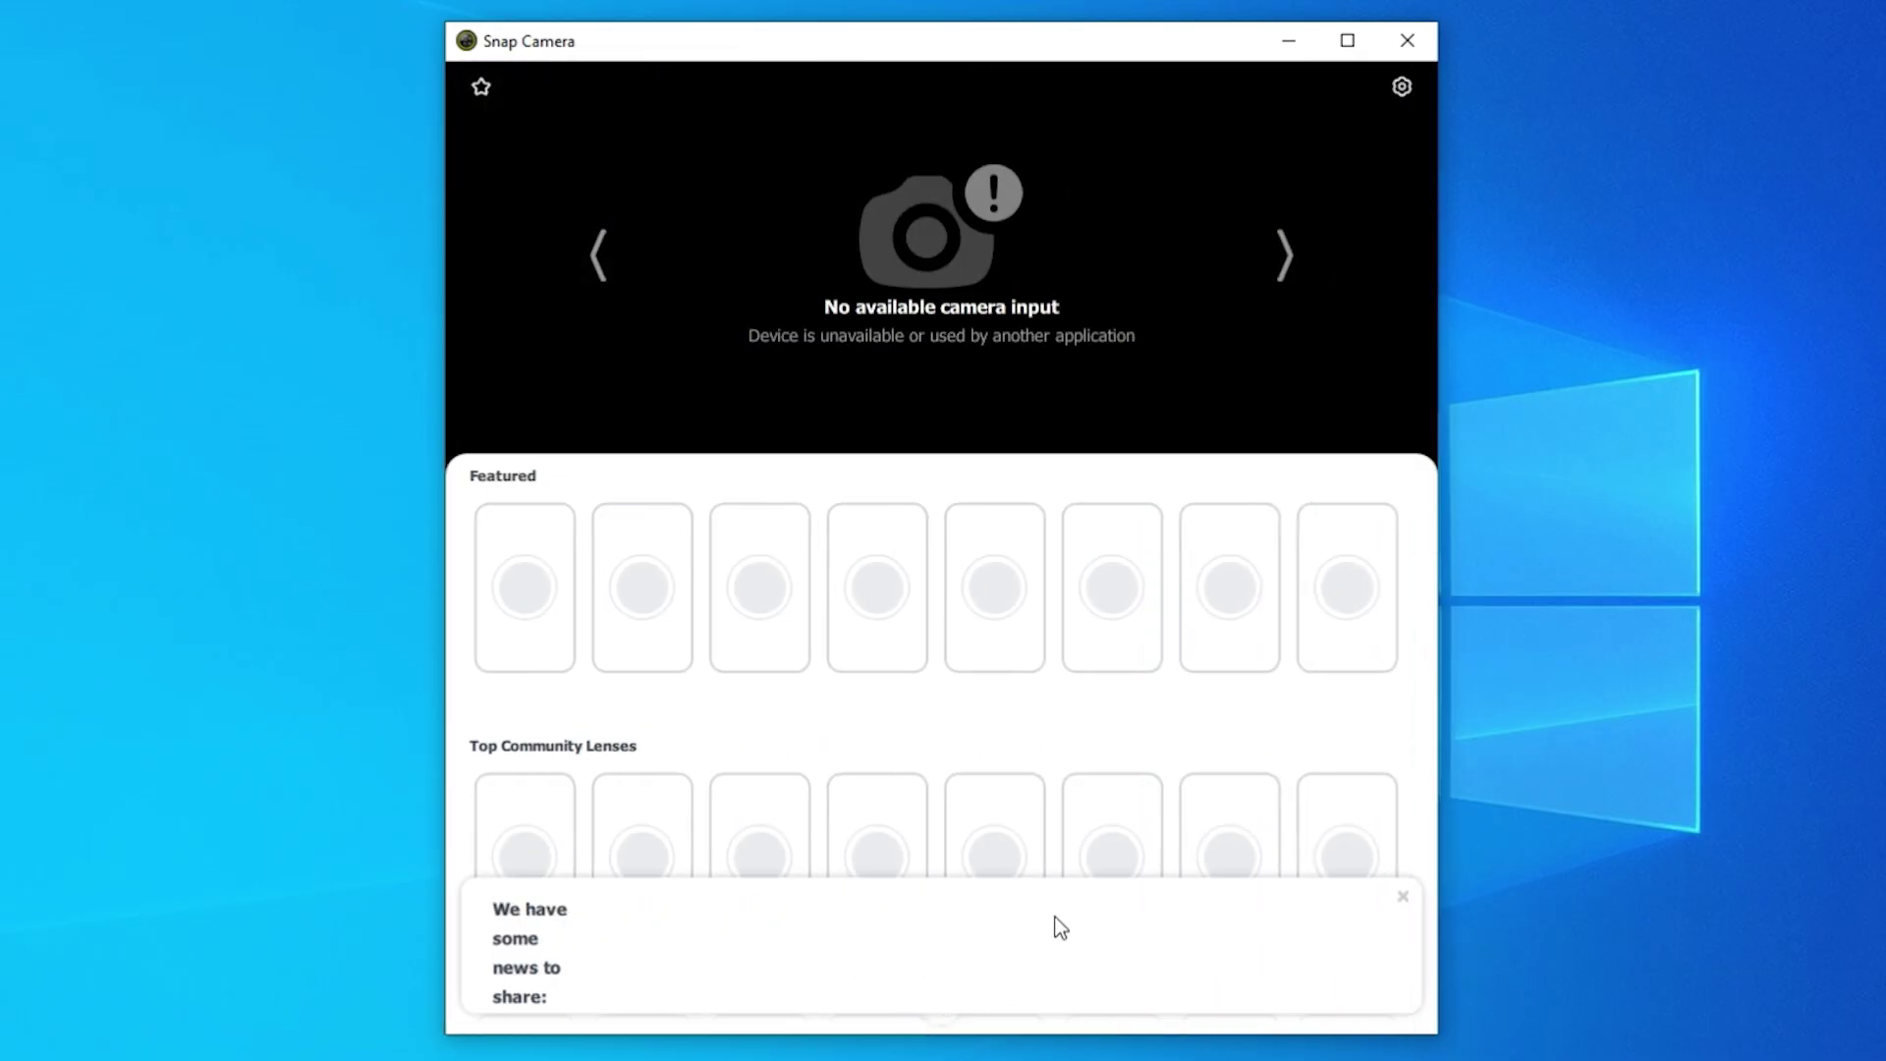
Open the Snap Camera settings, and dismiss the news notice before viewing the Favorites lenses.
{"action": "left_click", "coordinate": [1401, 90]}
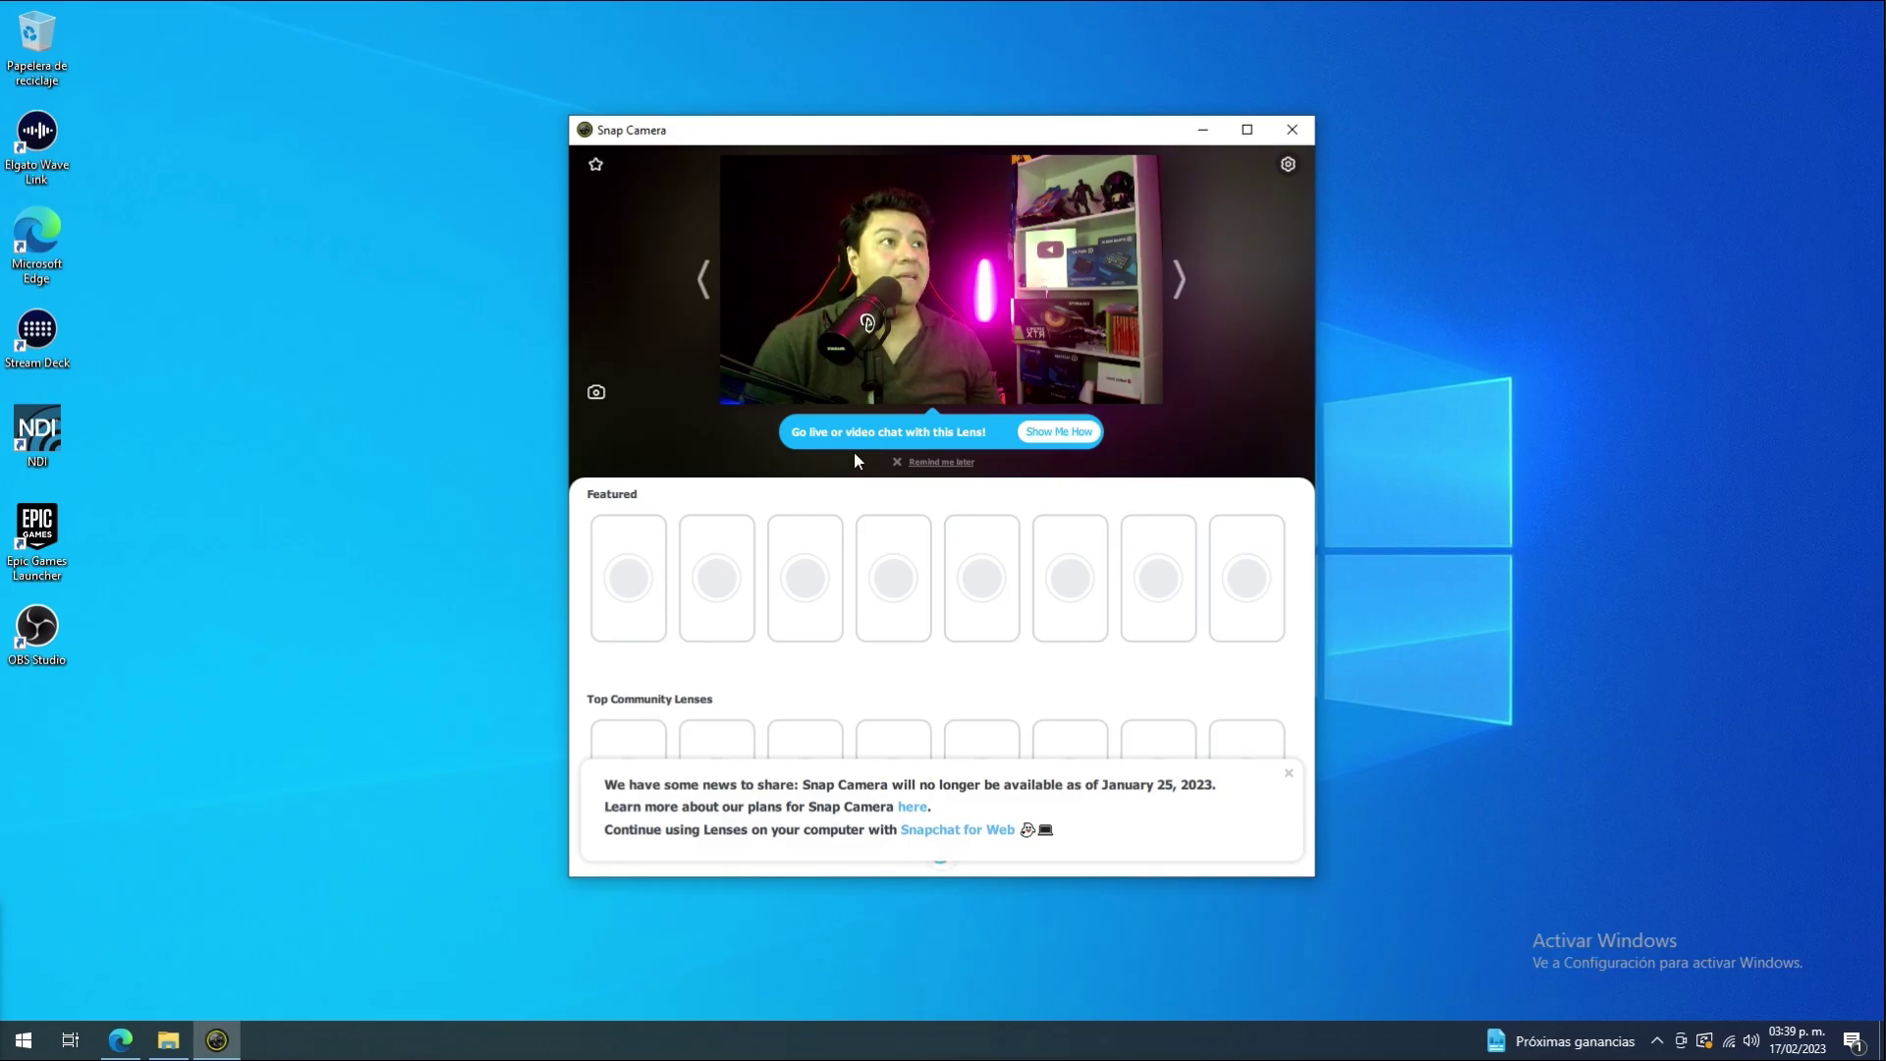
{"action": "left_click", "coordinate": [1290, 775]}
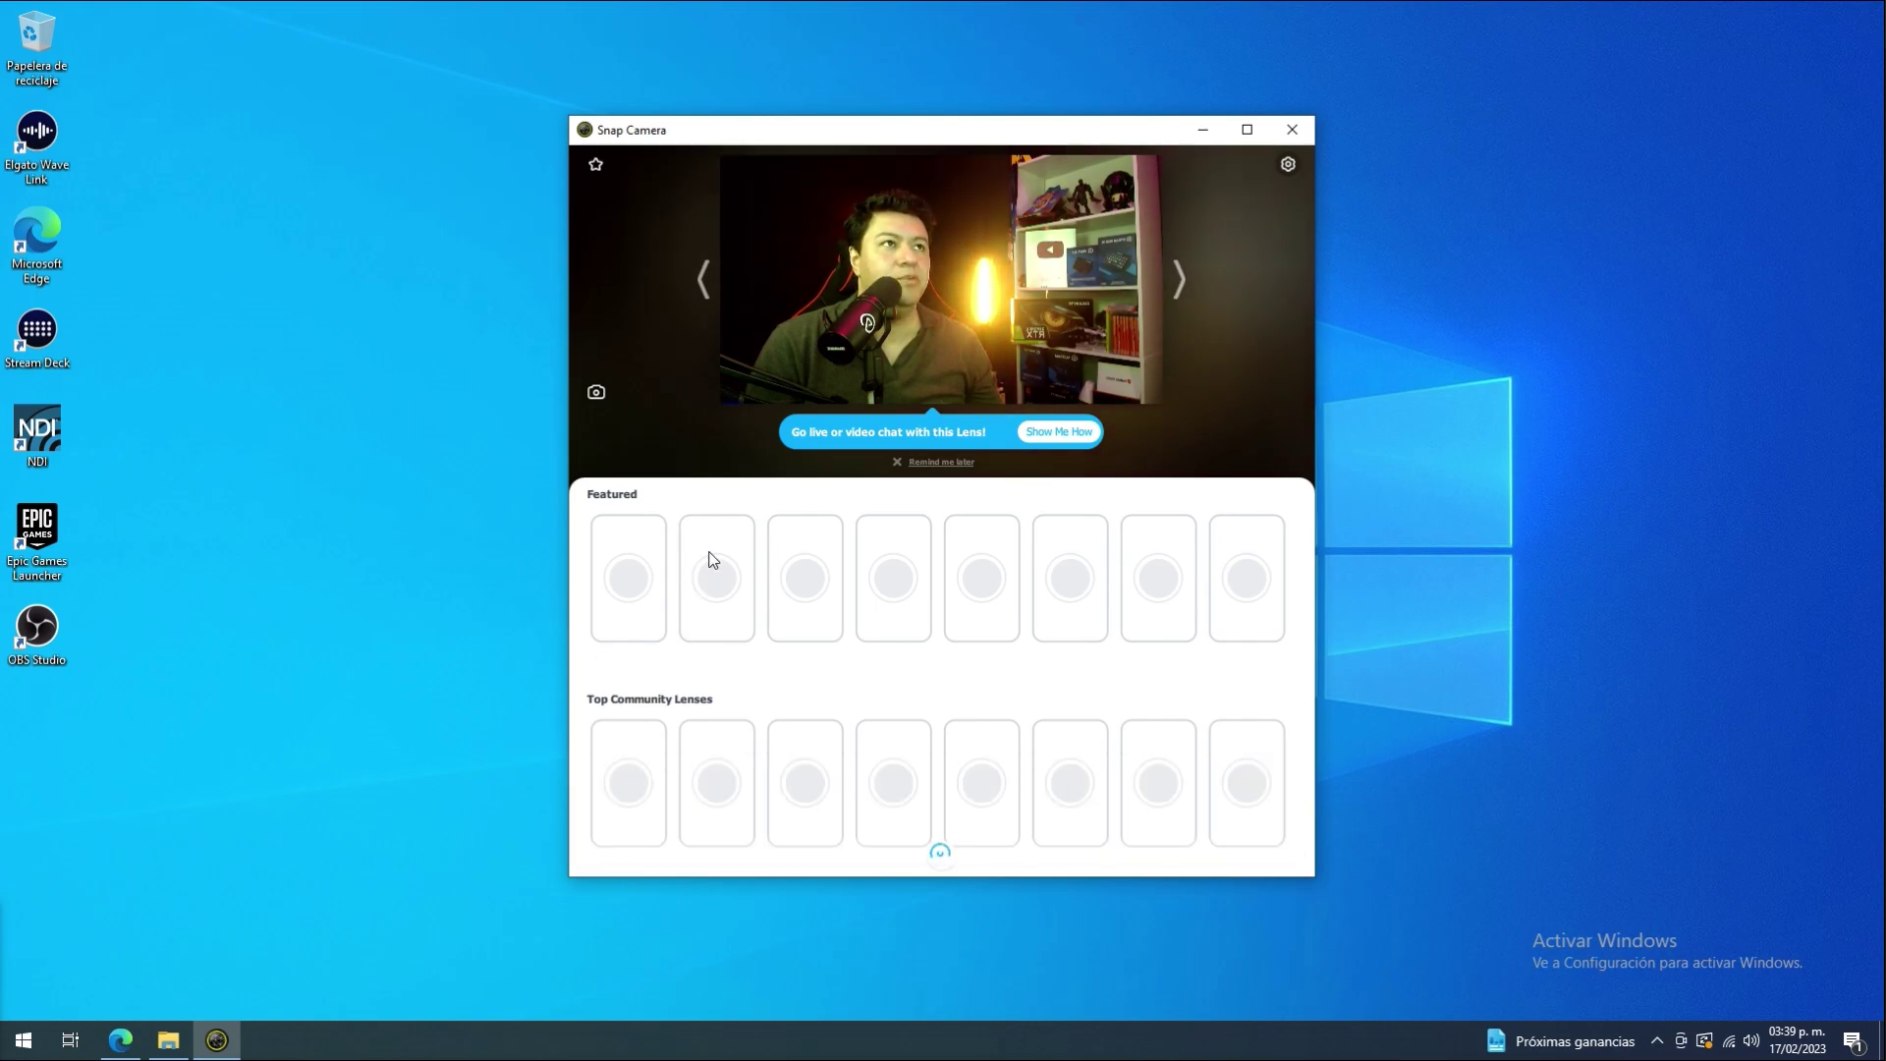
{"action": "left_click", "coordinate": [595, 164]}
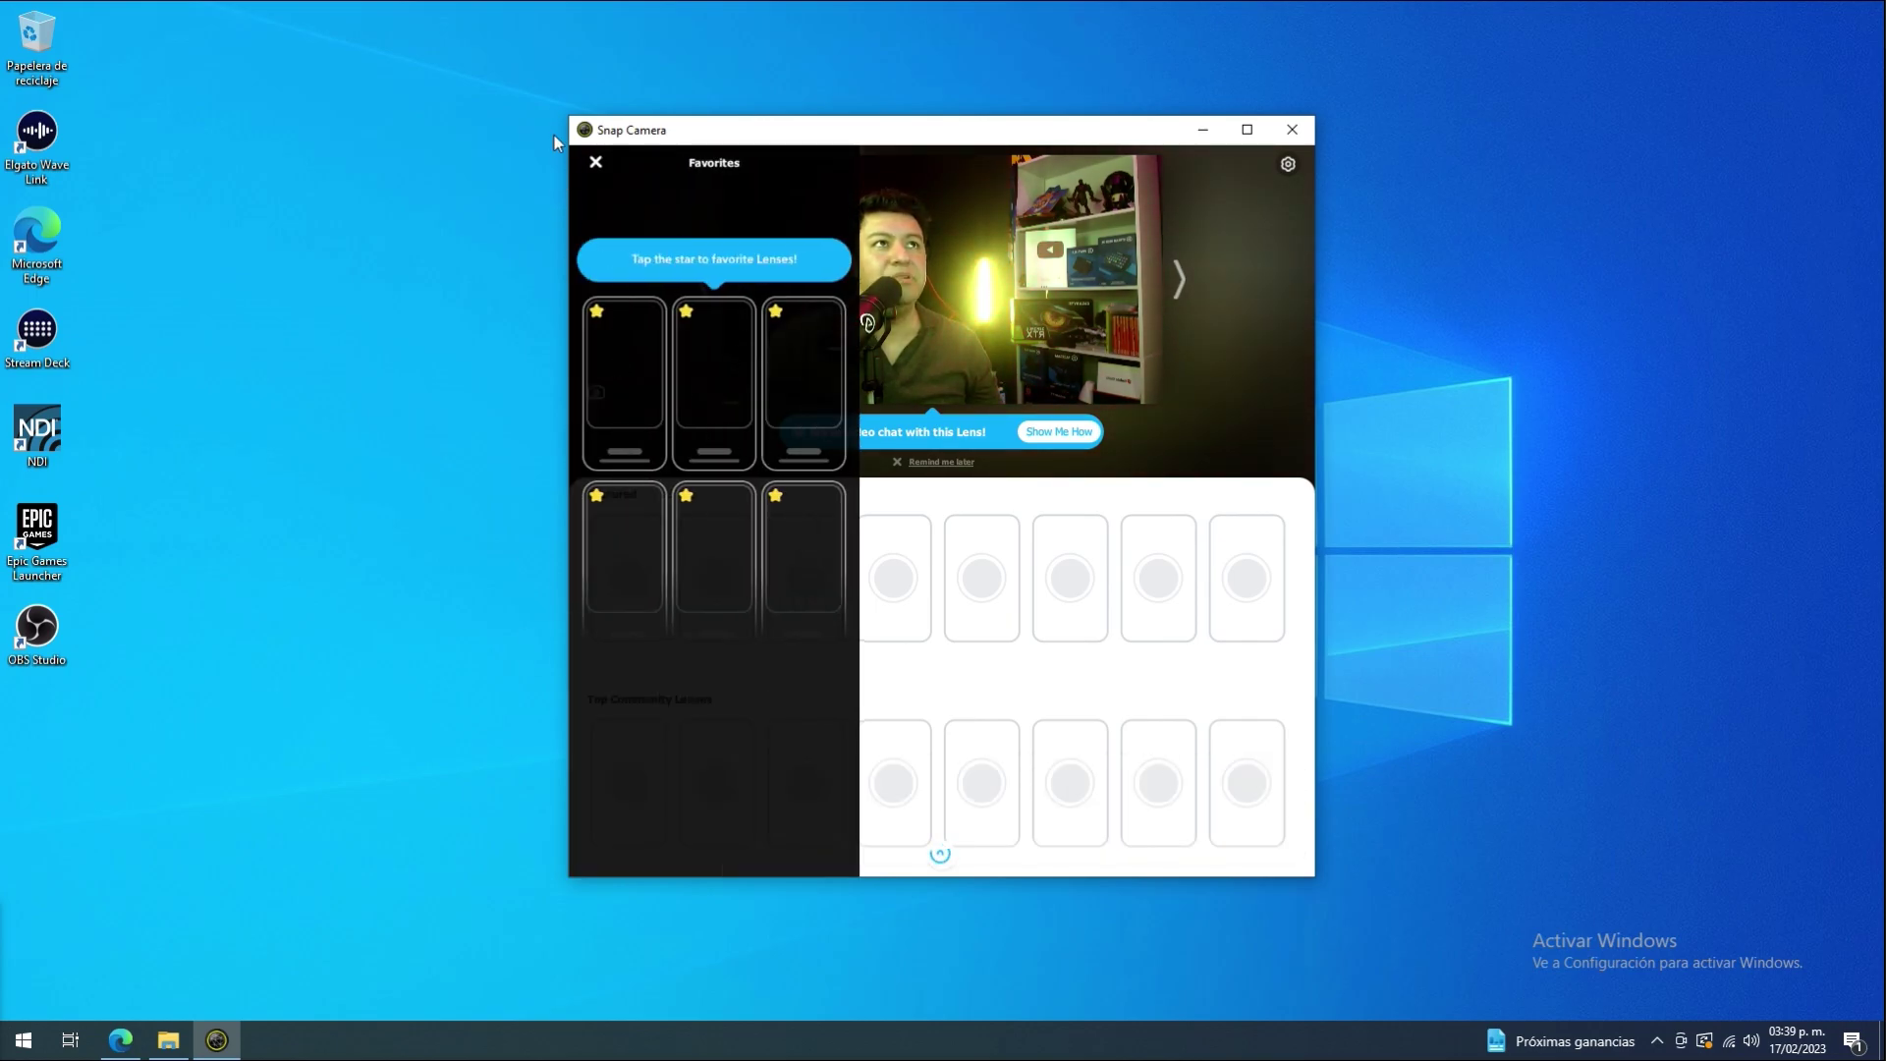
{"action": "left_click", "coordinate": [596, 162]}
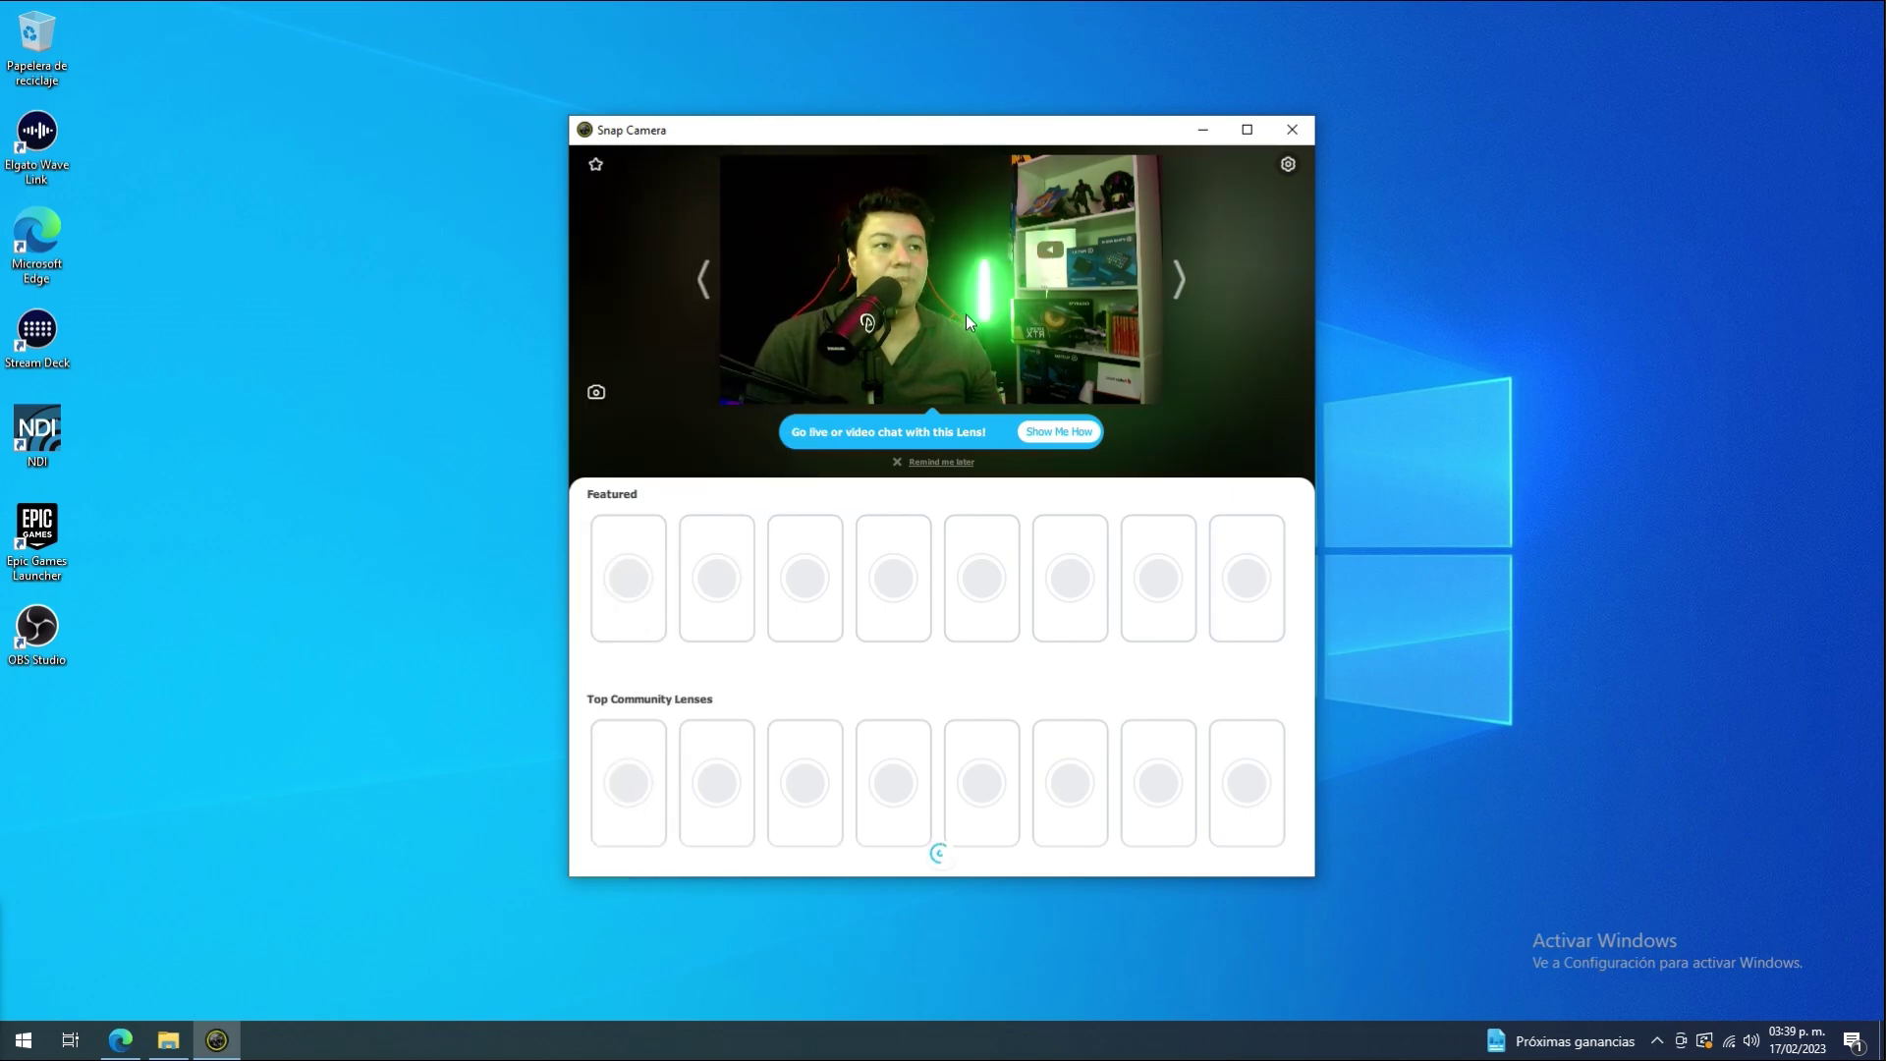
Close Snap Camera and quit its background instance, checking the running processes in Task Manager.
{"action": "left_click", "coordinate": [1292, 129]}
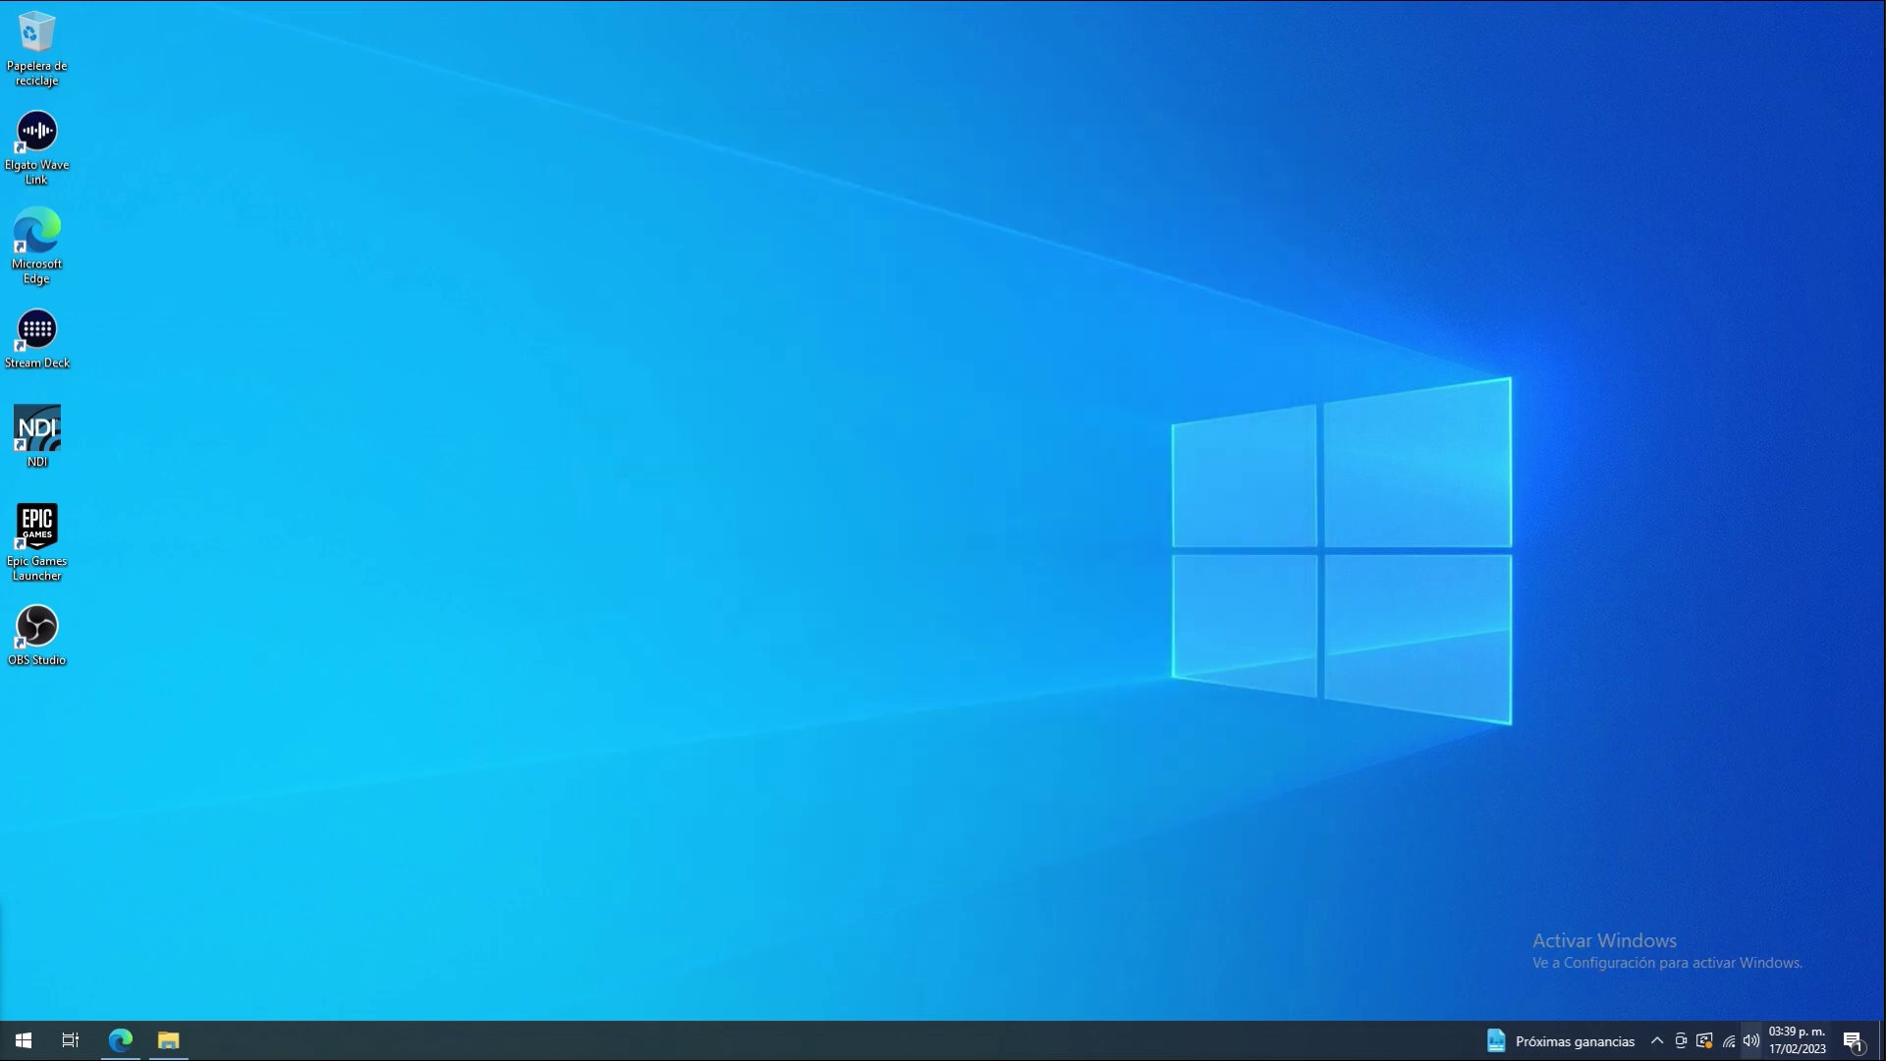
{"action": "left_click", "coordinate": [1658, 1039]}
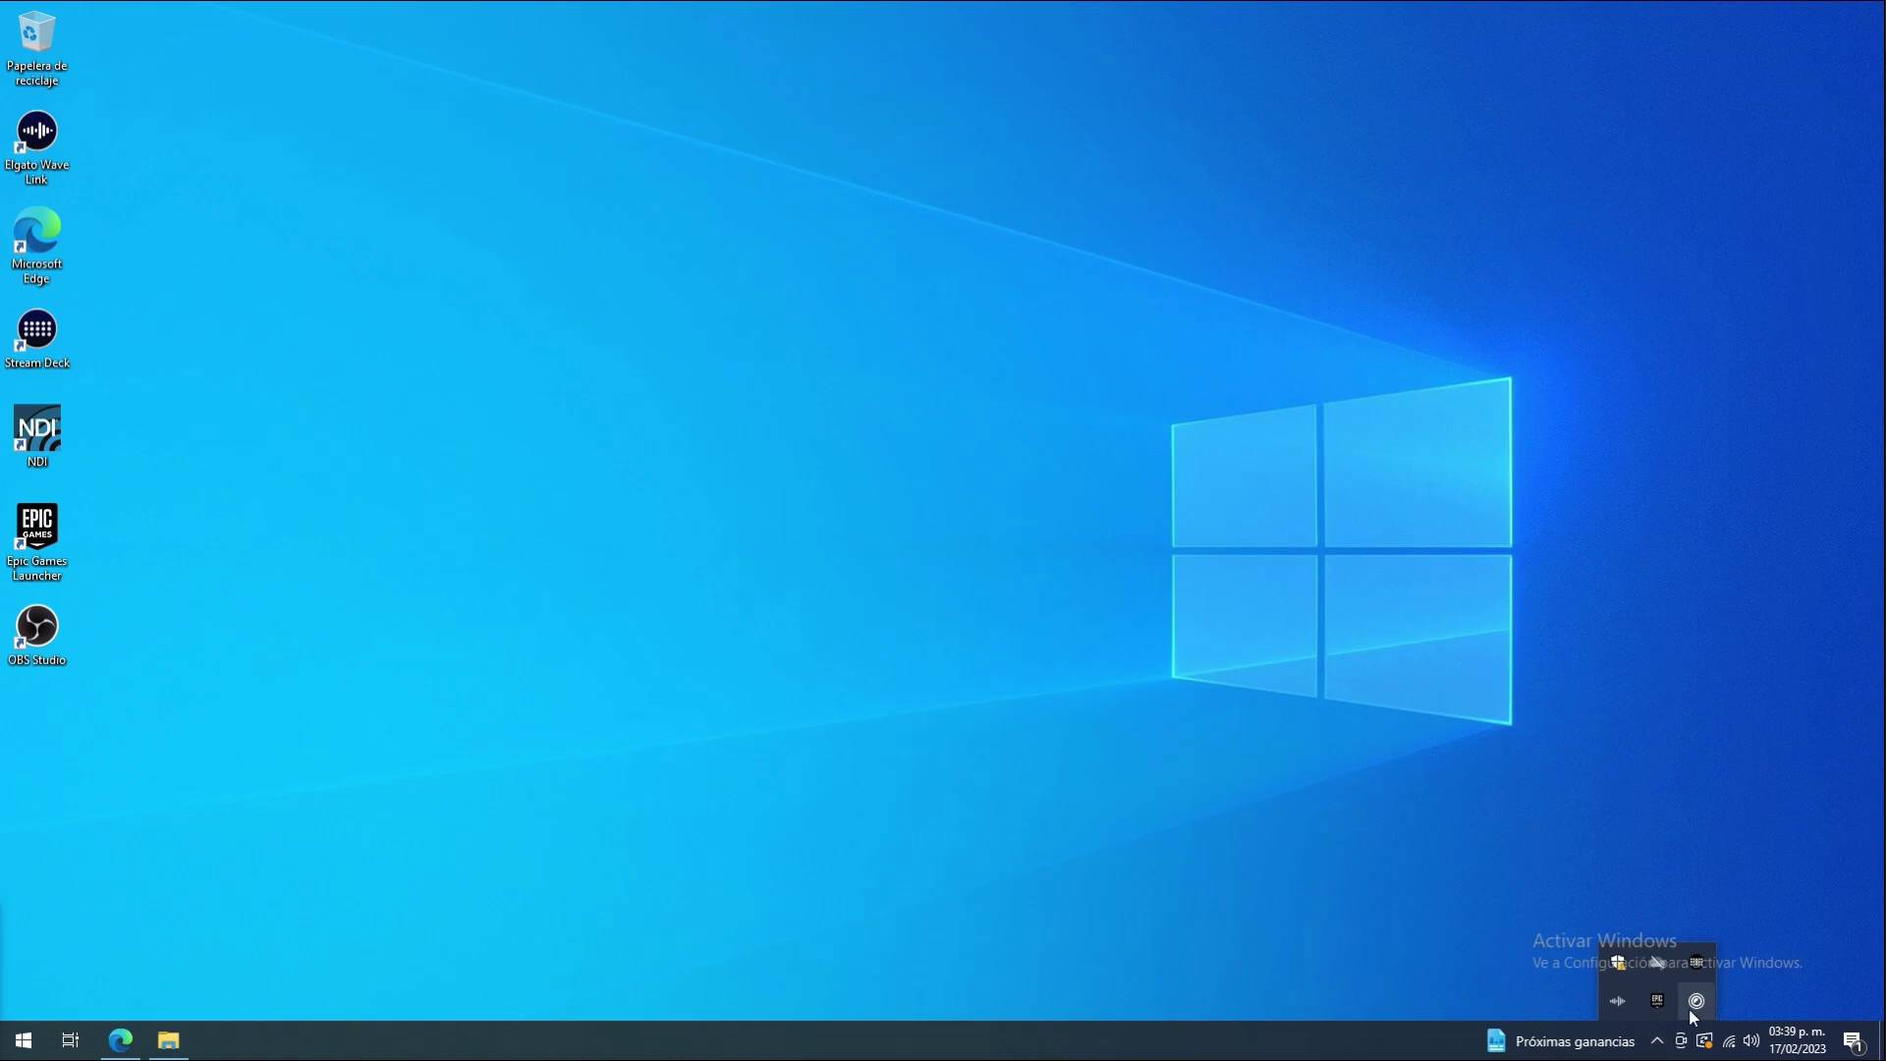
{"action": "right_click", "coordinate": [1695, 1002]}
{"action": "left_click", "coordinate": [1703, 995]}
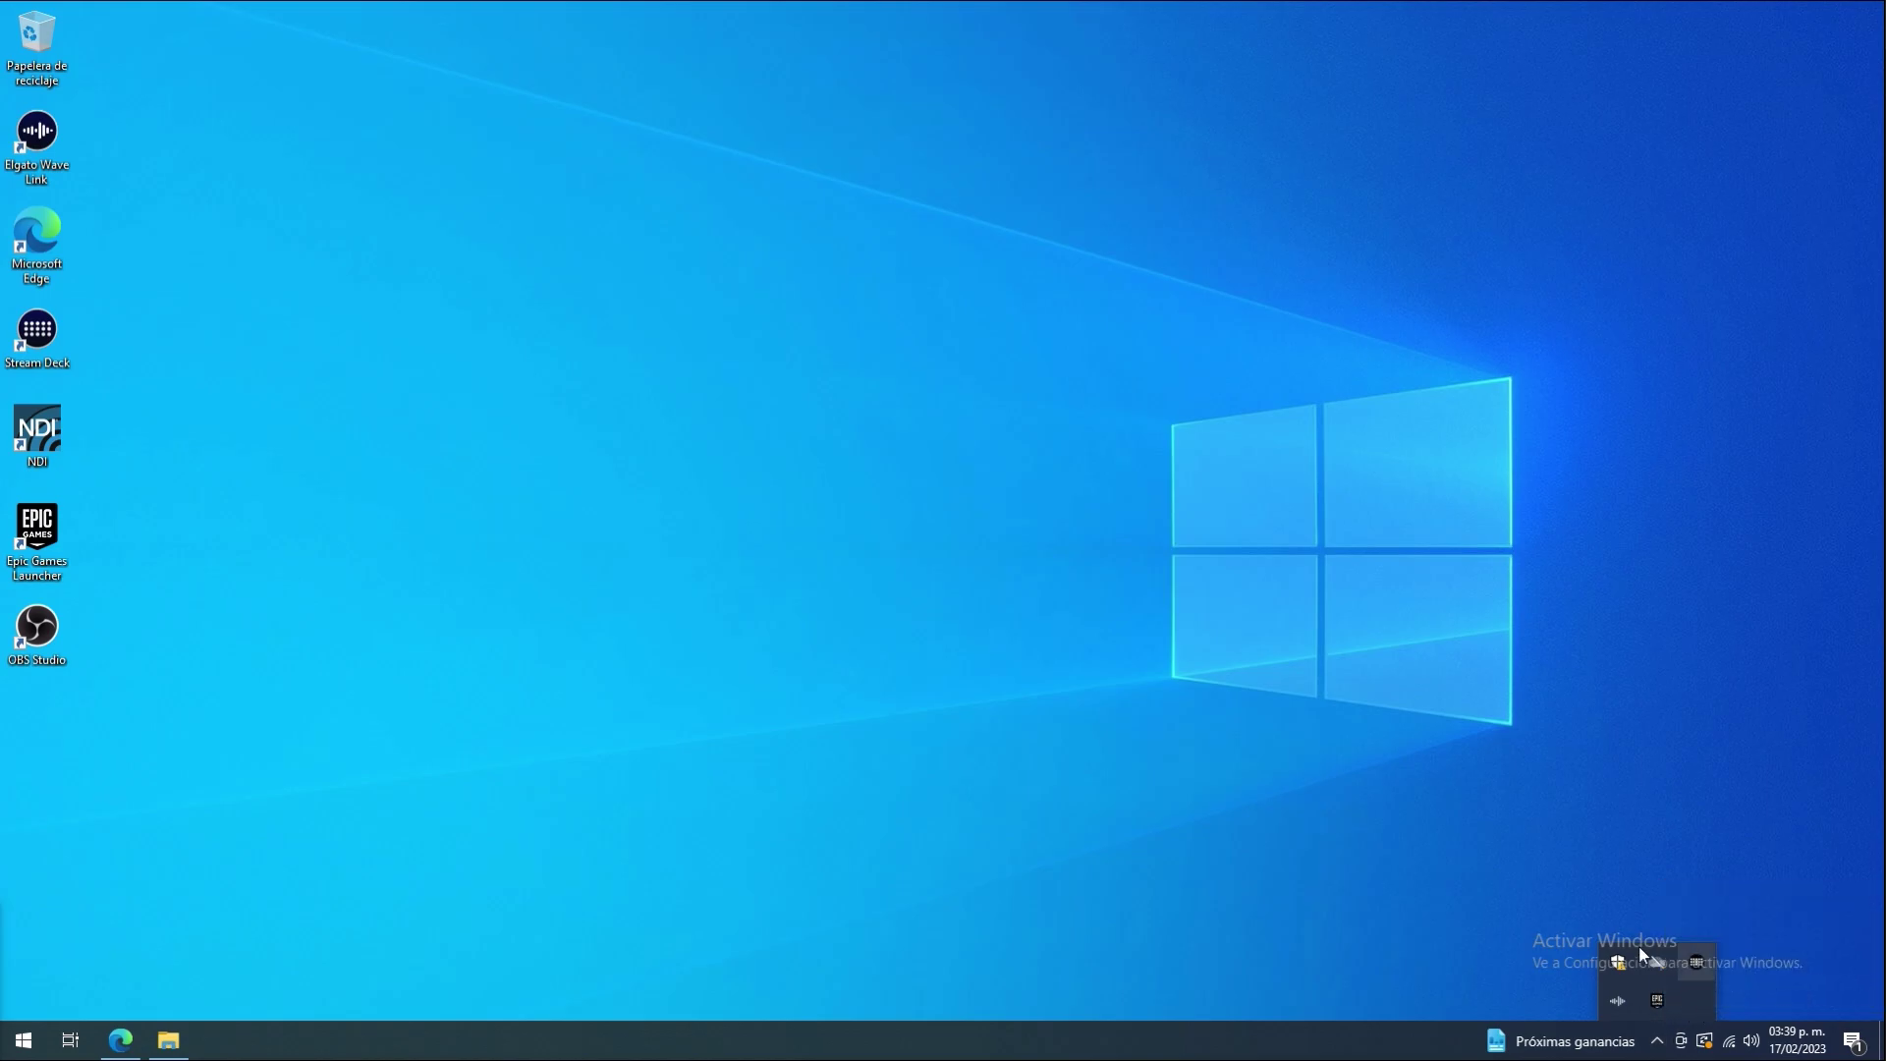
{"action": "key", "text": "ctrl+shift+Escape"}
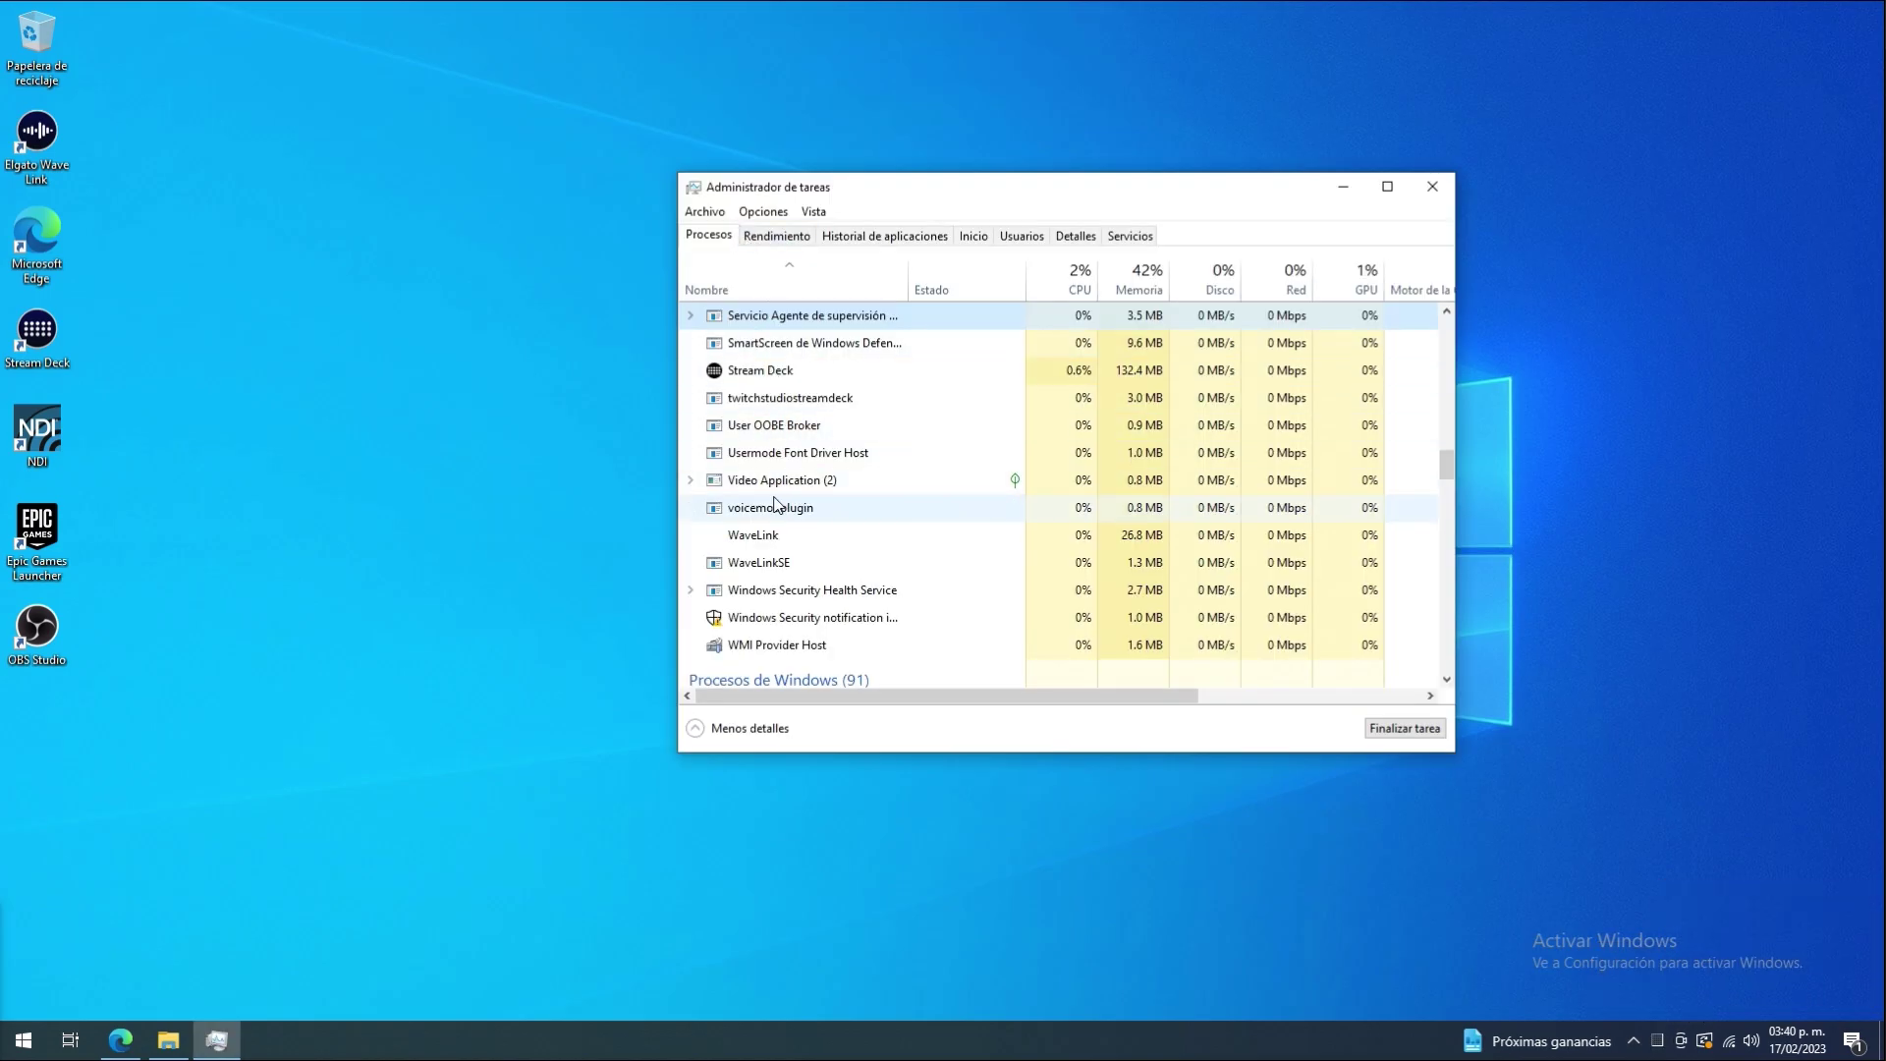
{"action": "left_click", "coordinate": [1433, 187]}
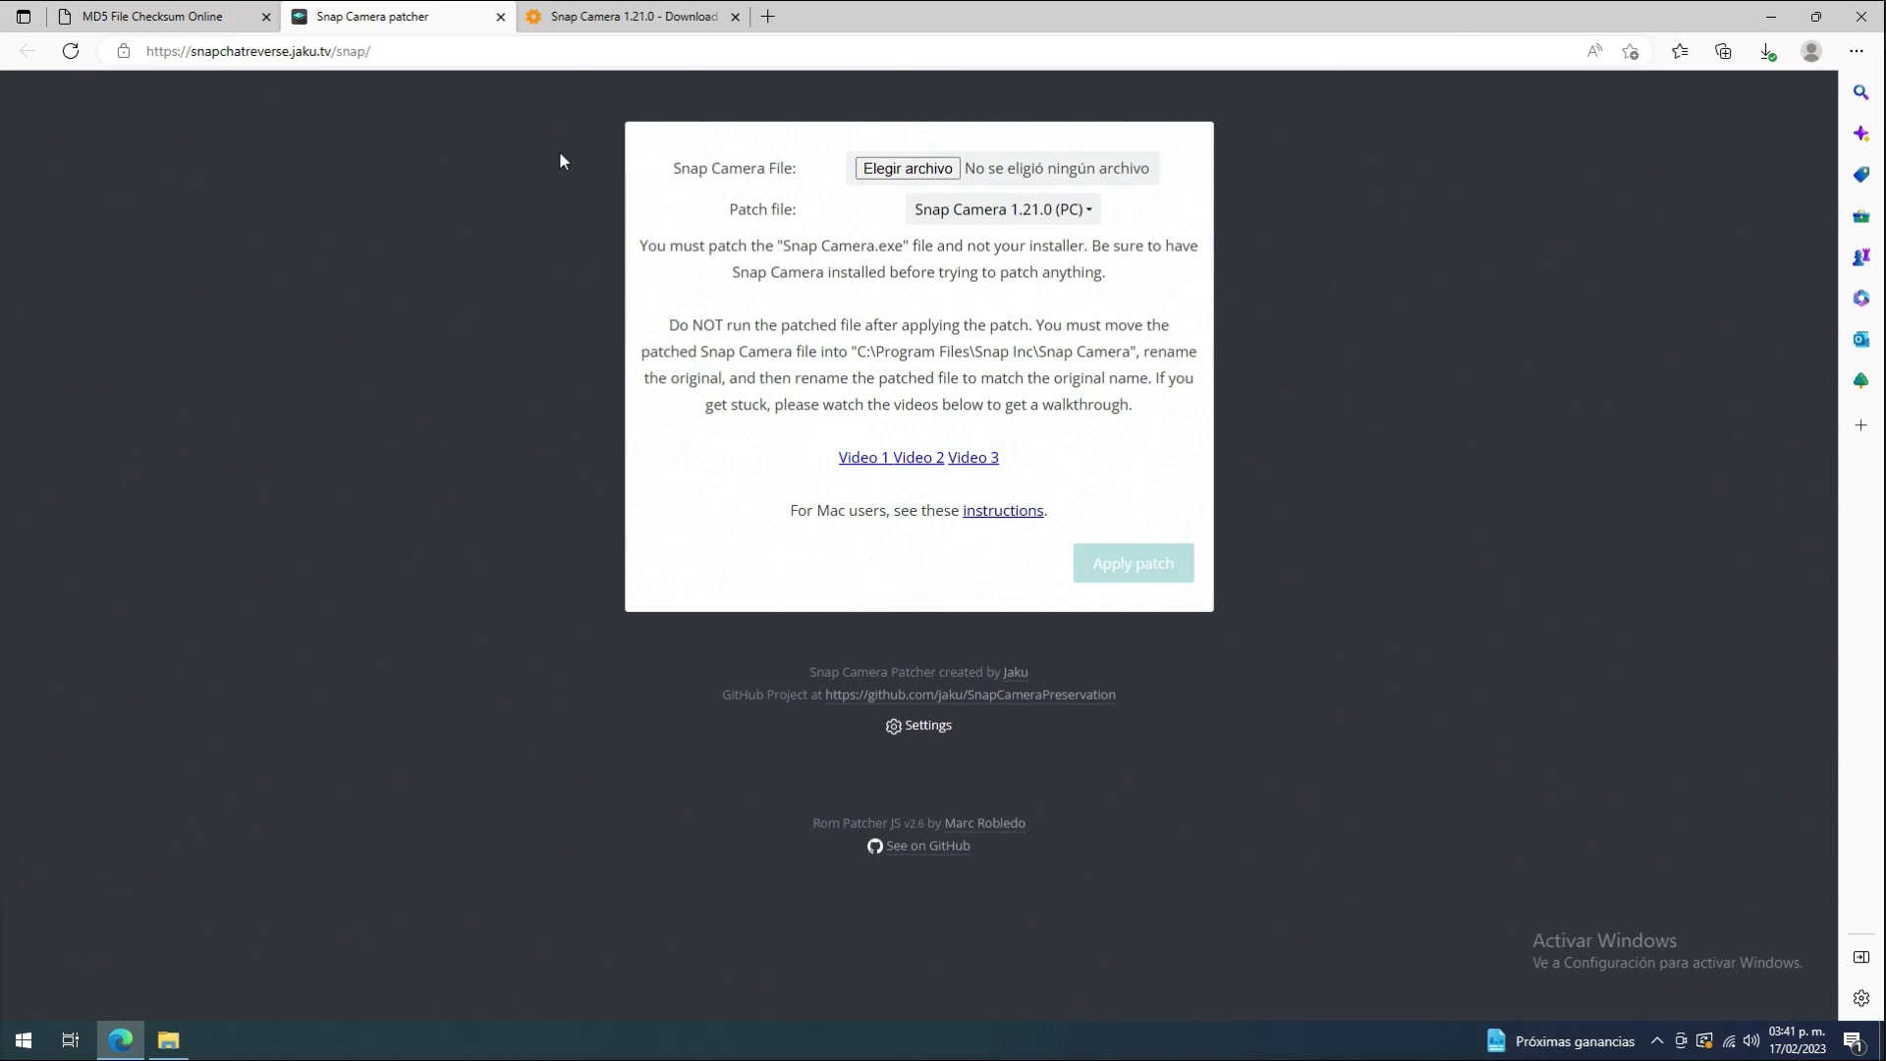
Choose the Snap Camera application from C:\Program Files\Snap Inc\Snap Camera as the file for the Snap Camera patcher page.
{"action": "left_click", "coordinate": [877, 169]}
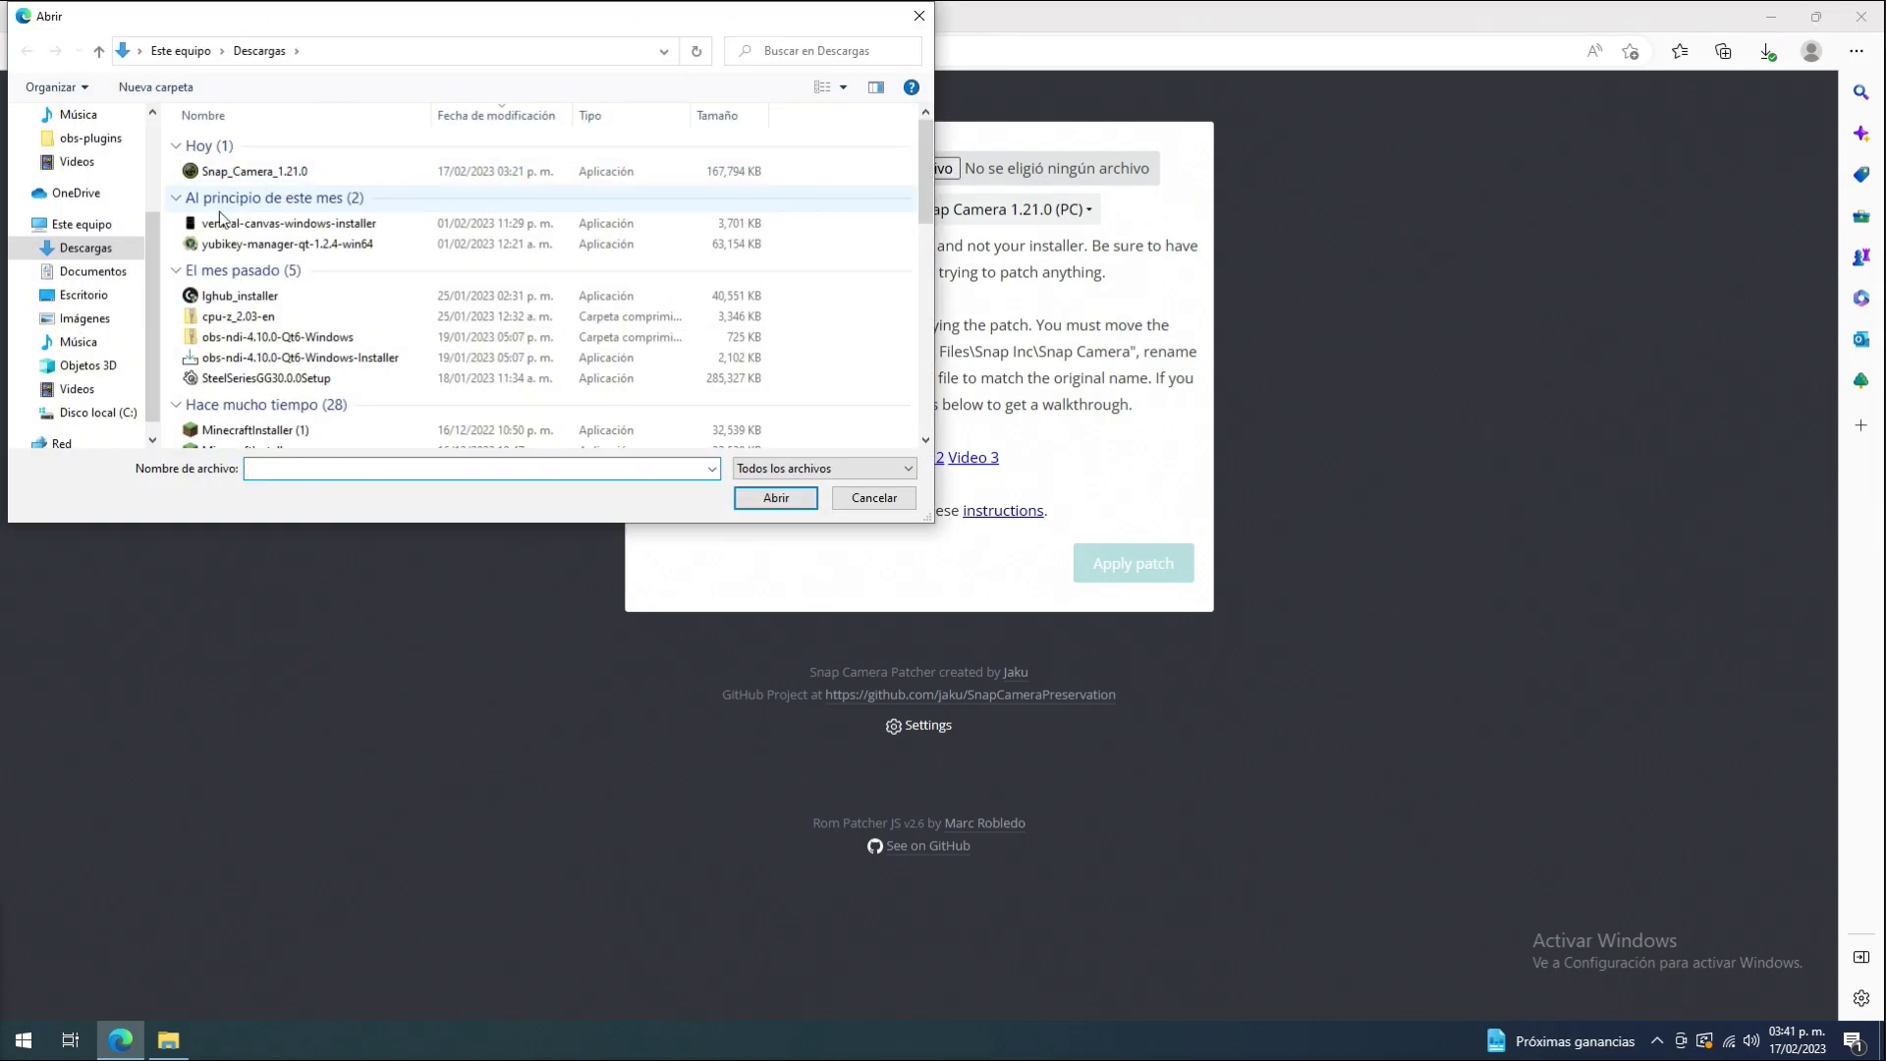
{"action": "left_click", "coordinate": [103, 413]}
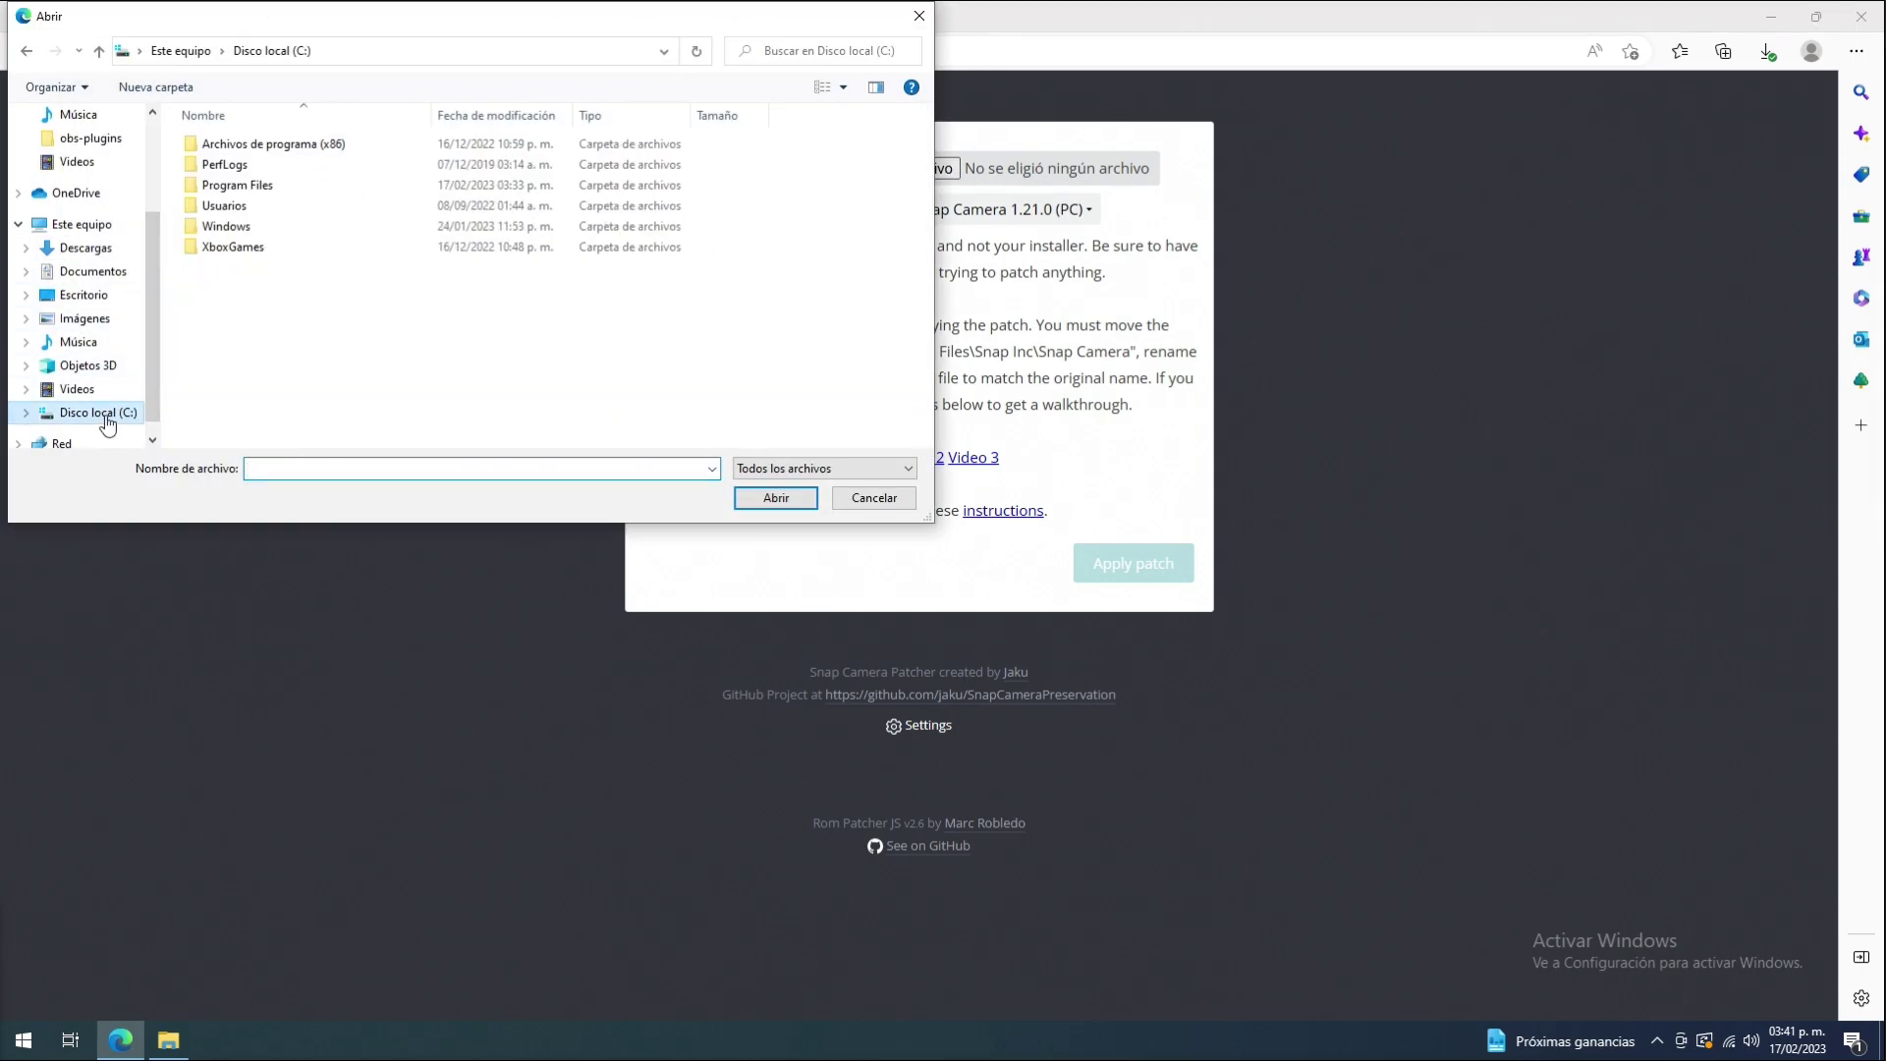
{"action": "double_click", "coordinate": [256, 183]}
{"action": "scroll", "coordinate": [246, 275], "scroll_direction": "down", "scroll_amount": 3}
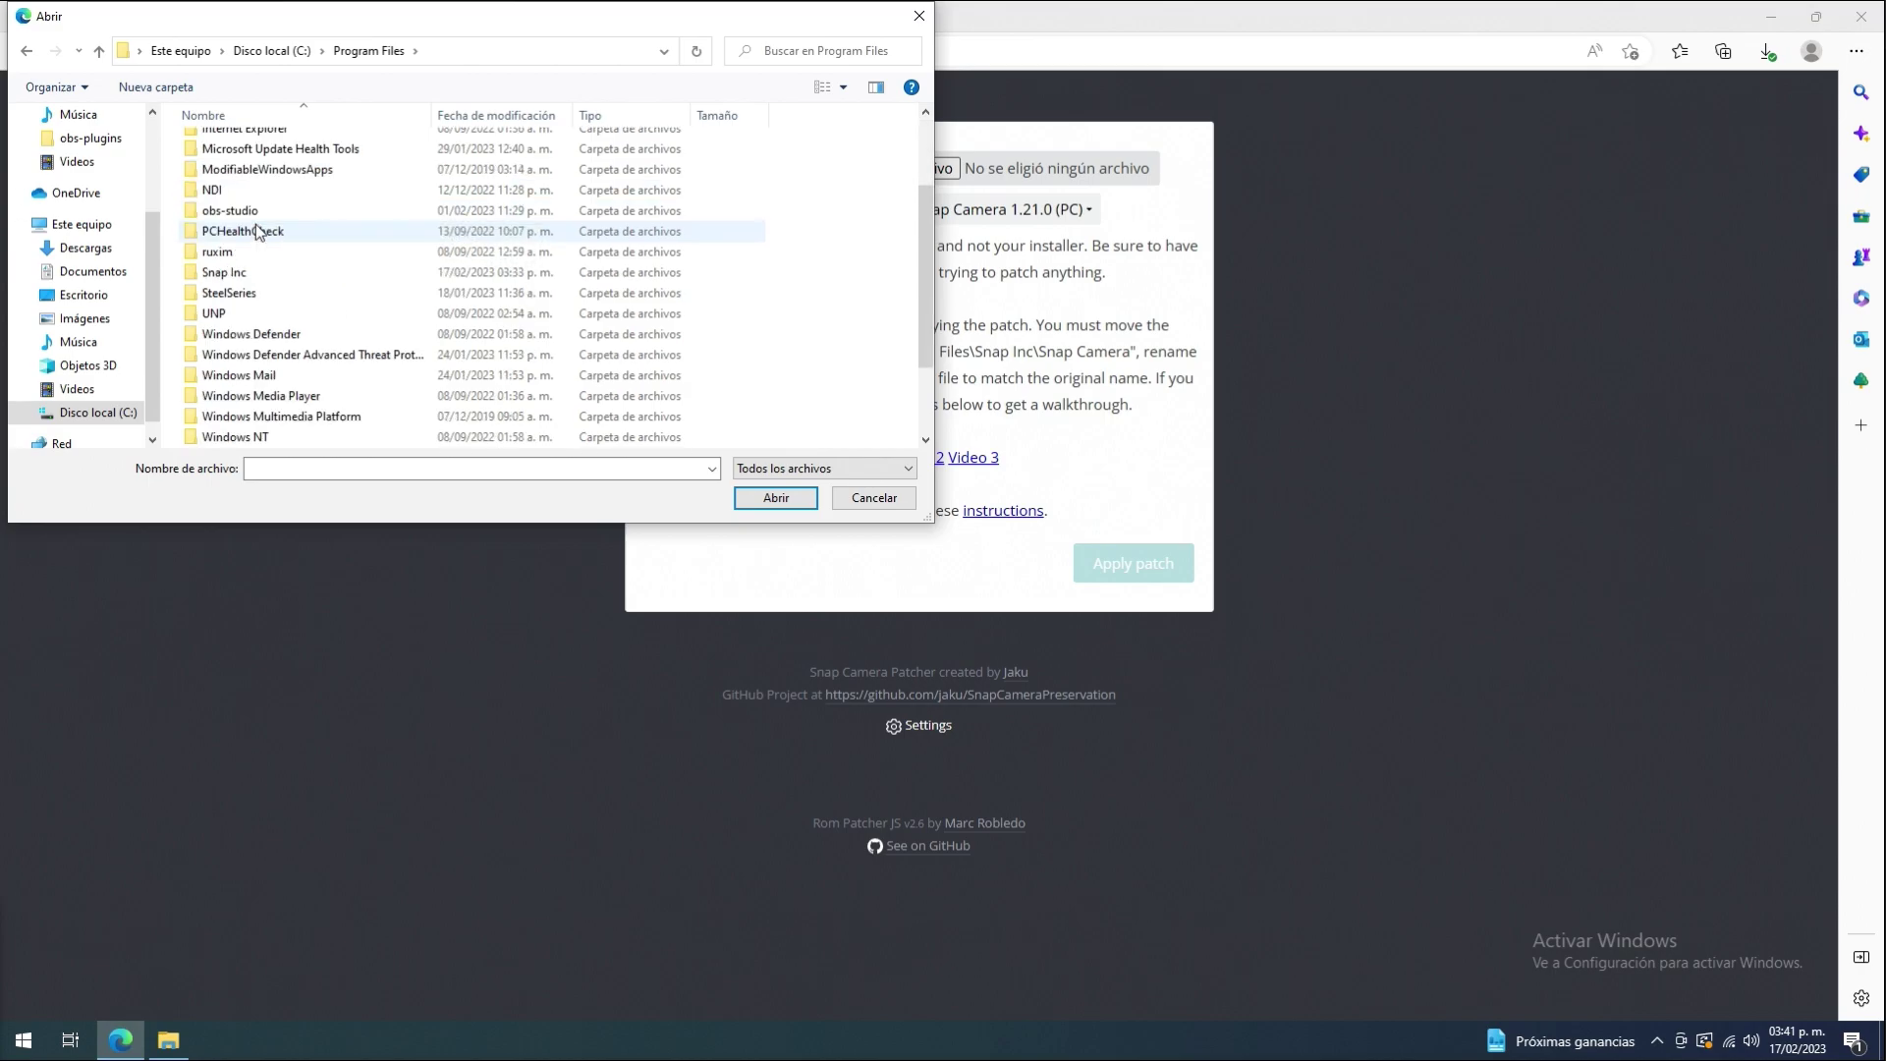
{"action": "double_click", "coordinate": [245, 272]}
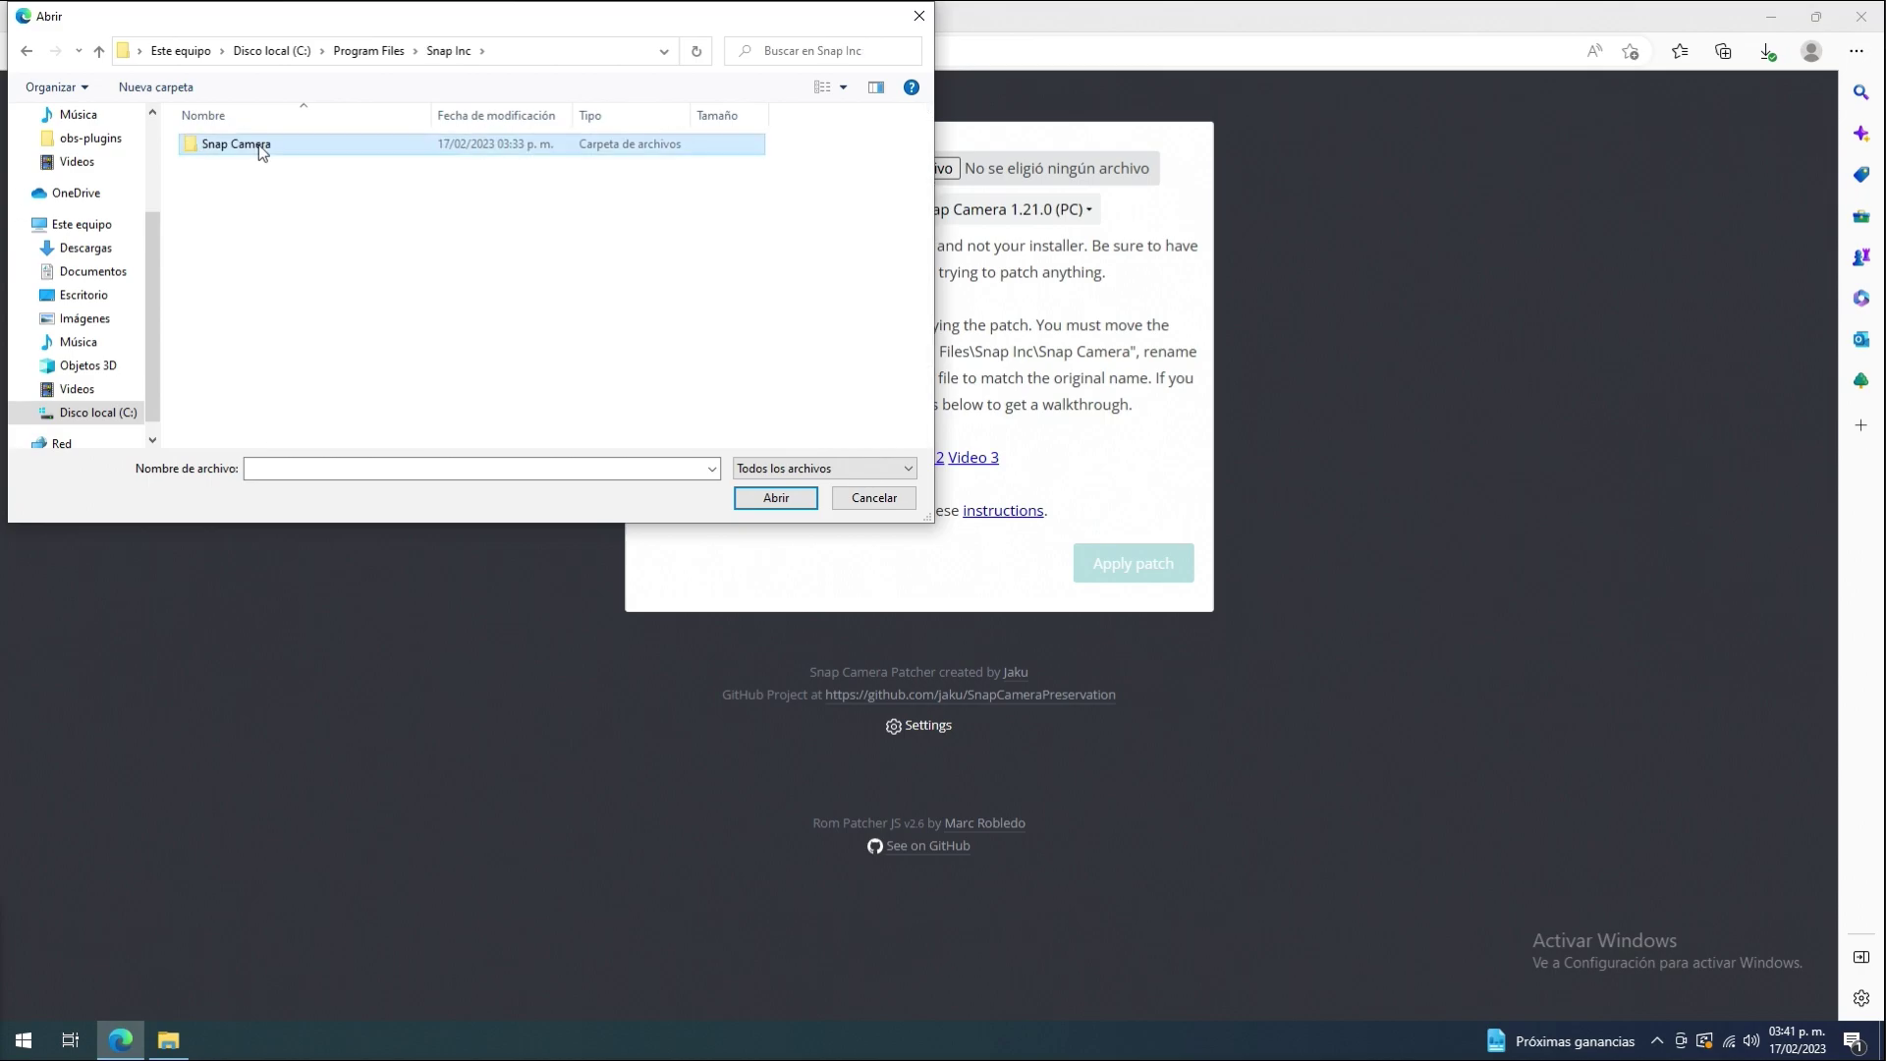
{"action": "double_click", "coordinate": [258, 144]}
{"action": "scroll", "coordinate": [261, 196], "scroll_direction": "down", "scroll_amount": 10}
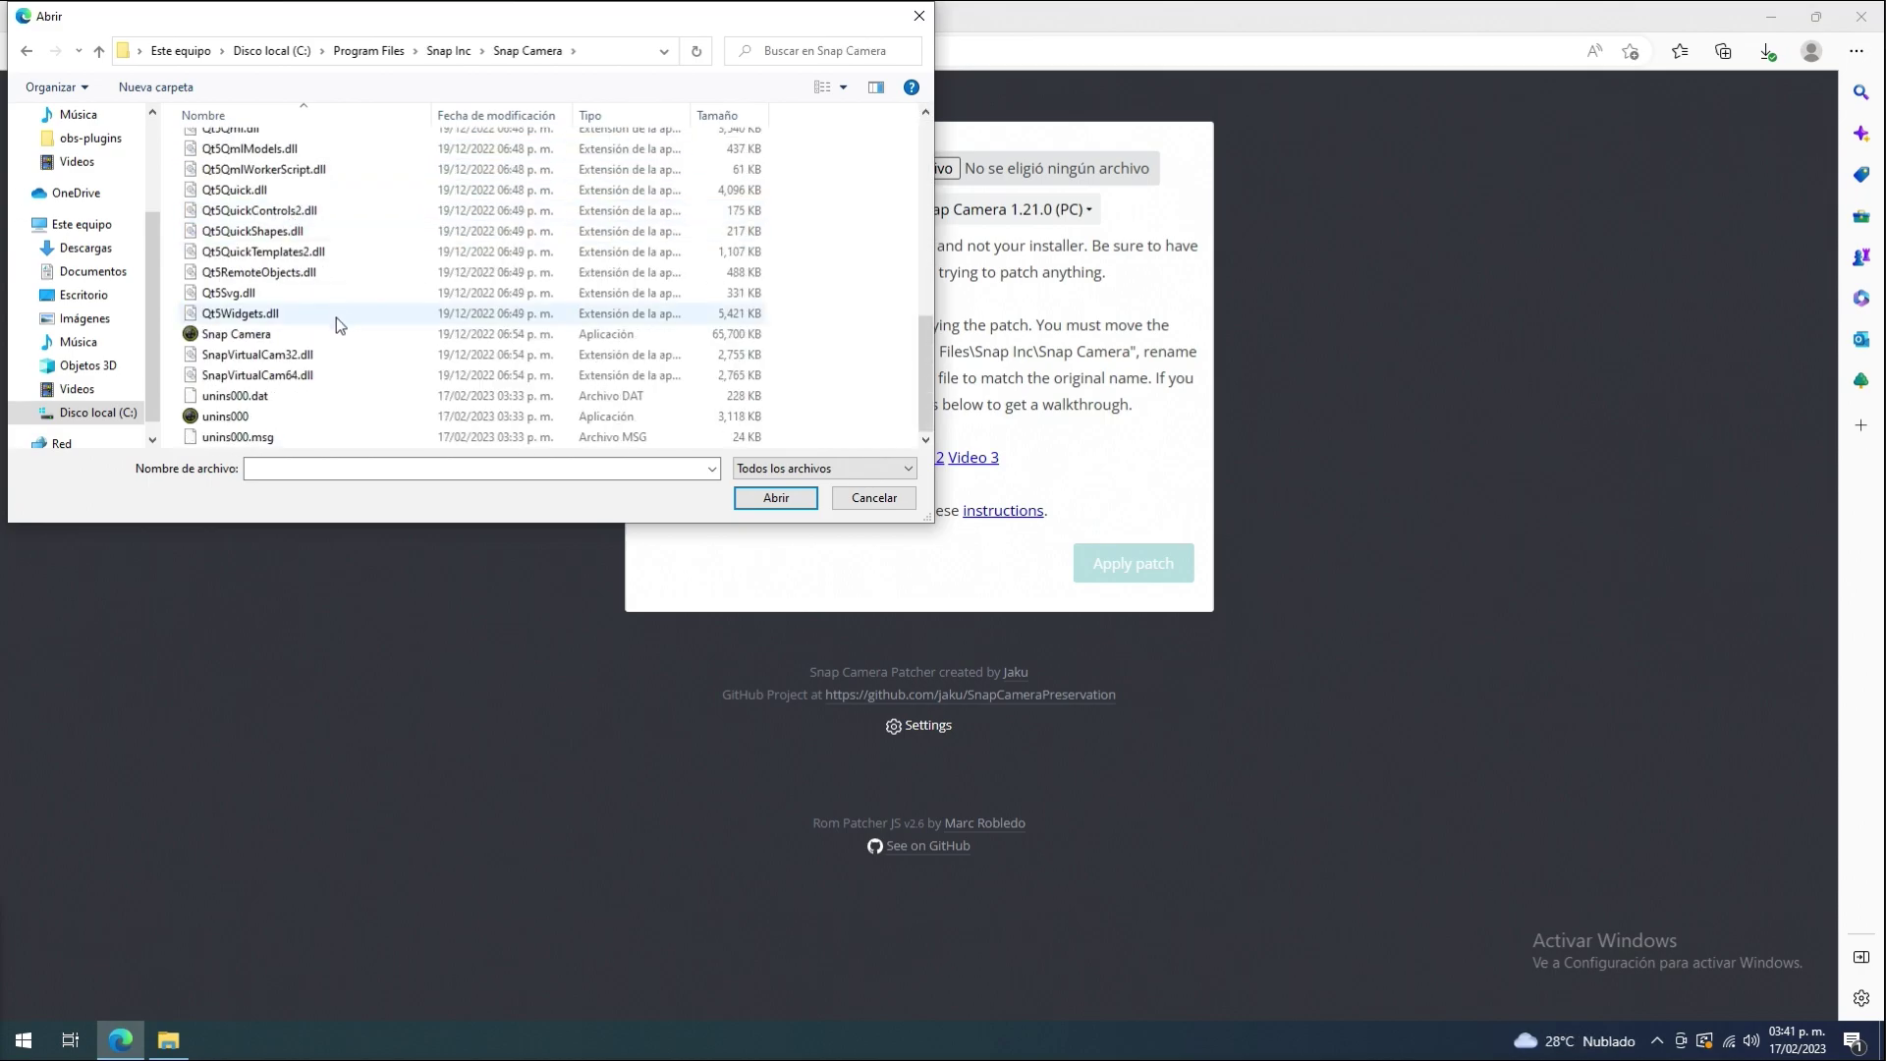
{"action": "left_click", "coordinate": [238, 339]}
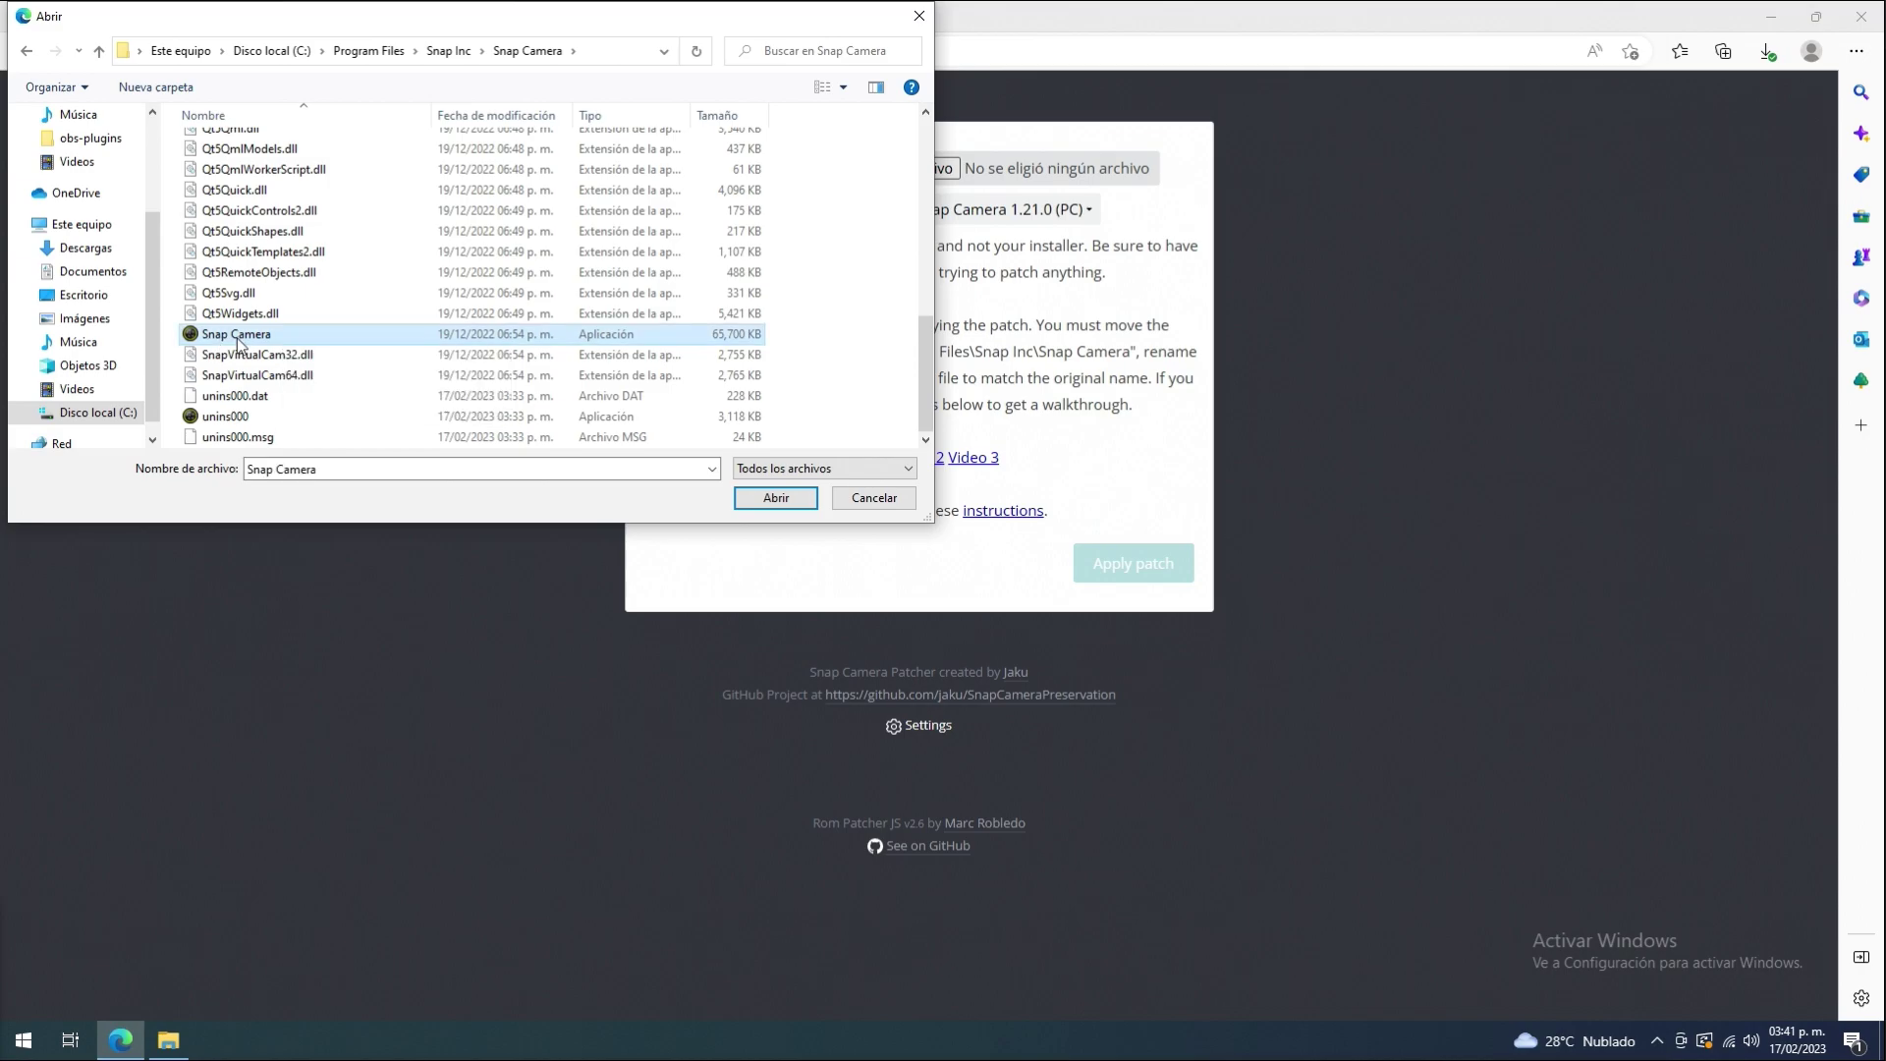
{"action": "left_click", "coordinate": [775, 498]}
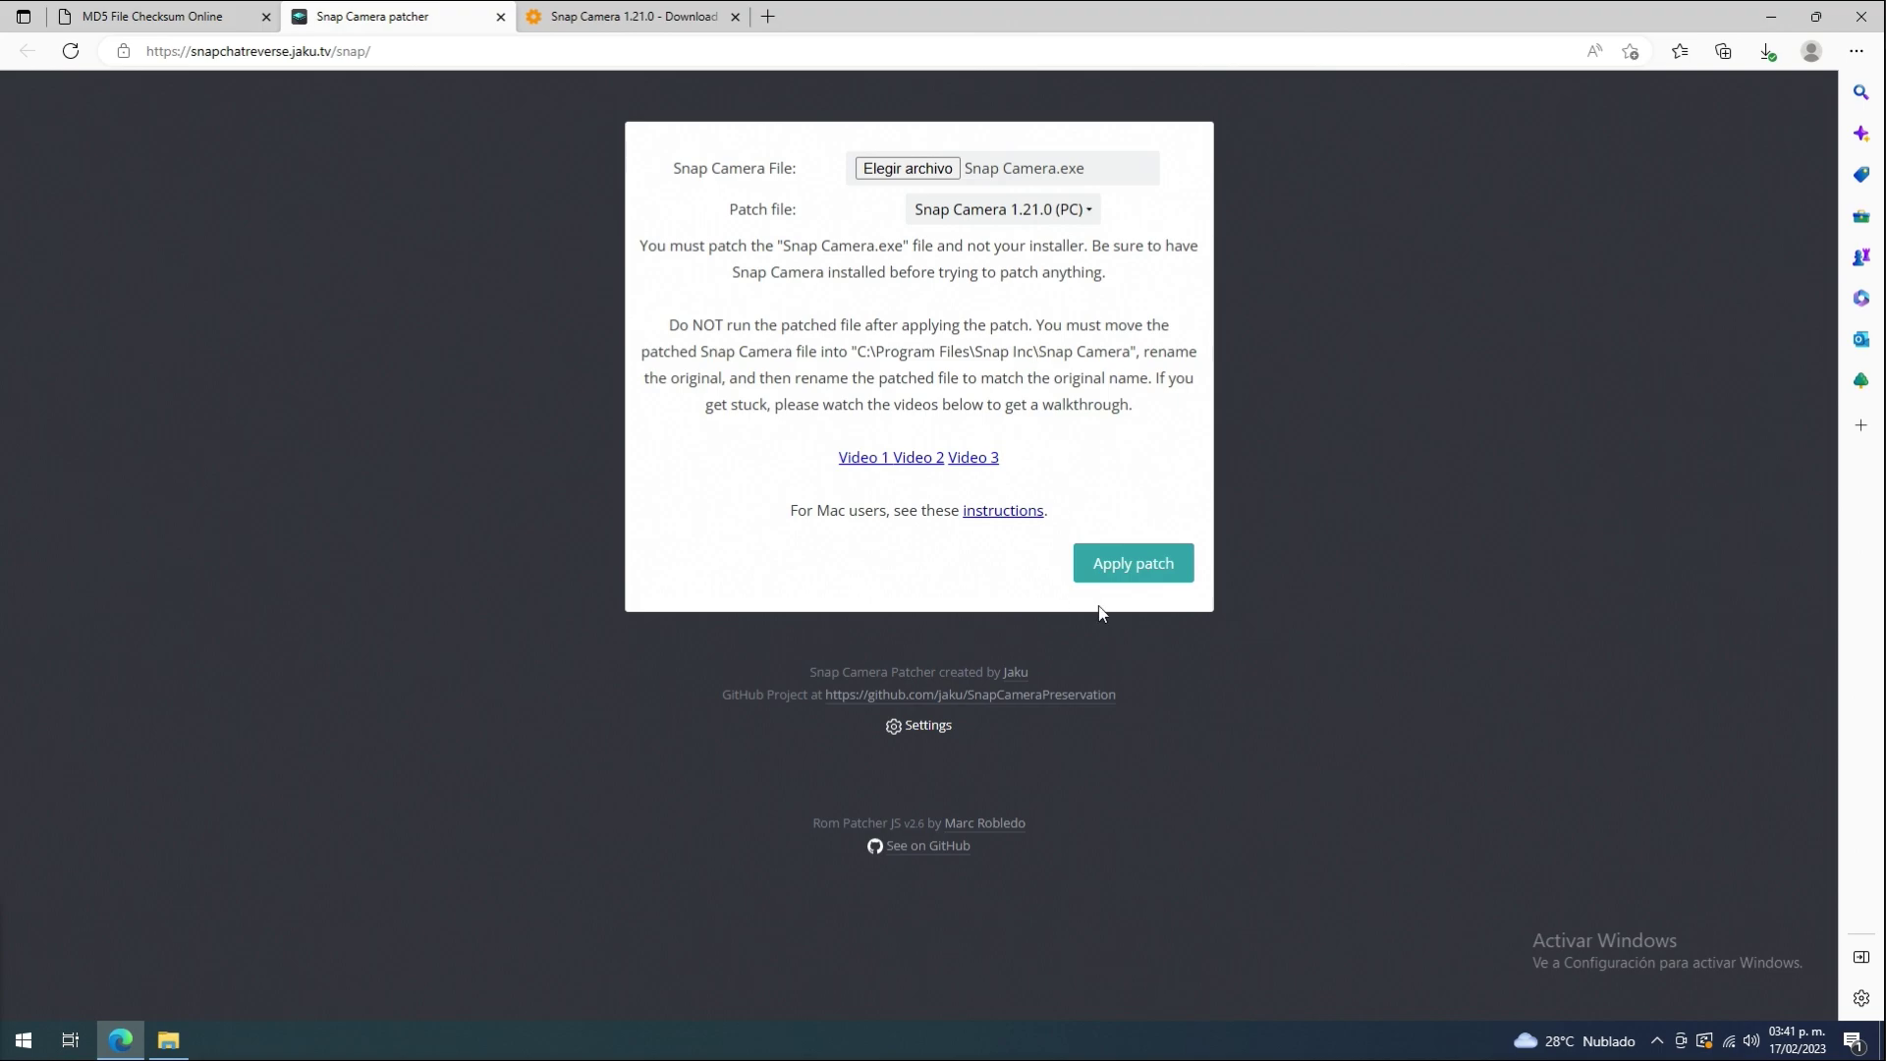
Apply the Snap Camera 1.21.0 (PC) patch and show the downloaded Snap Camera (patched).exe in its folder.
{"action": "left_click", "coordinate": [1124, 581]}
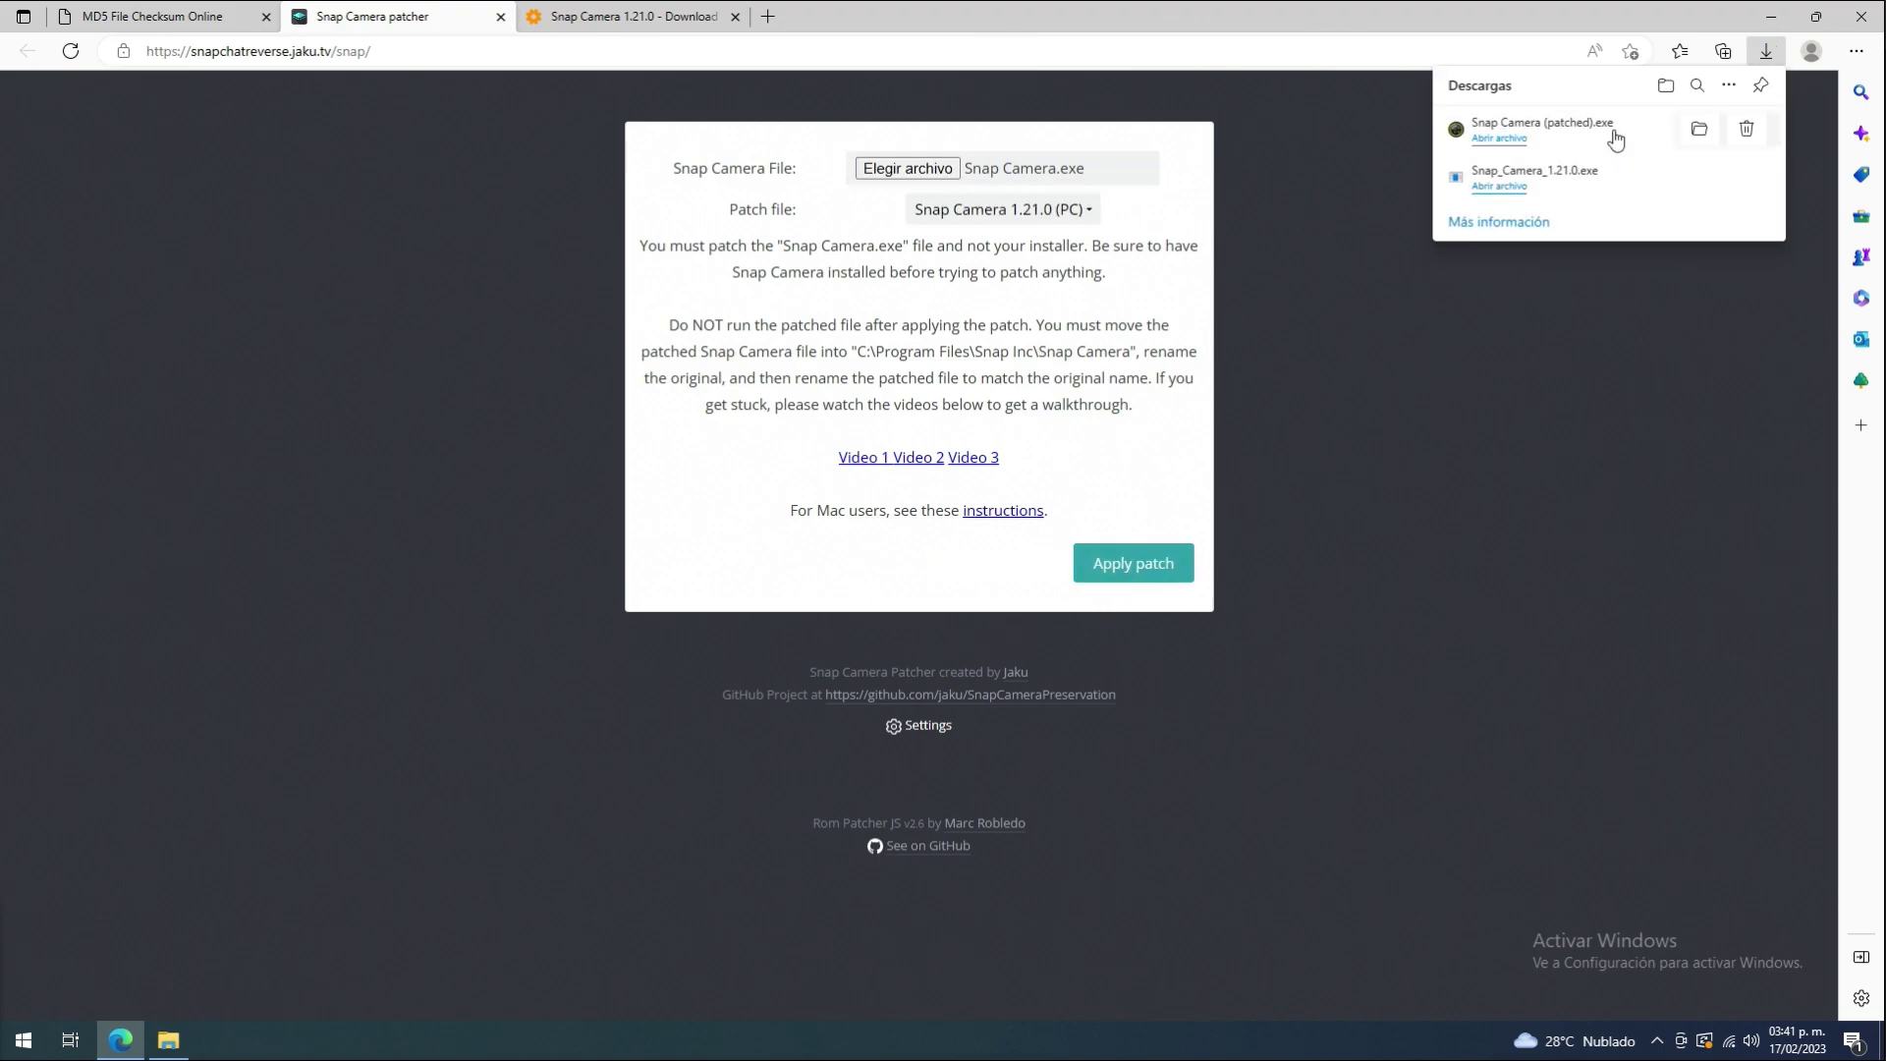
{"action": "left_click", "coordinate": [1699, 130]}
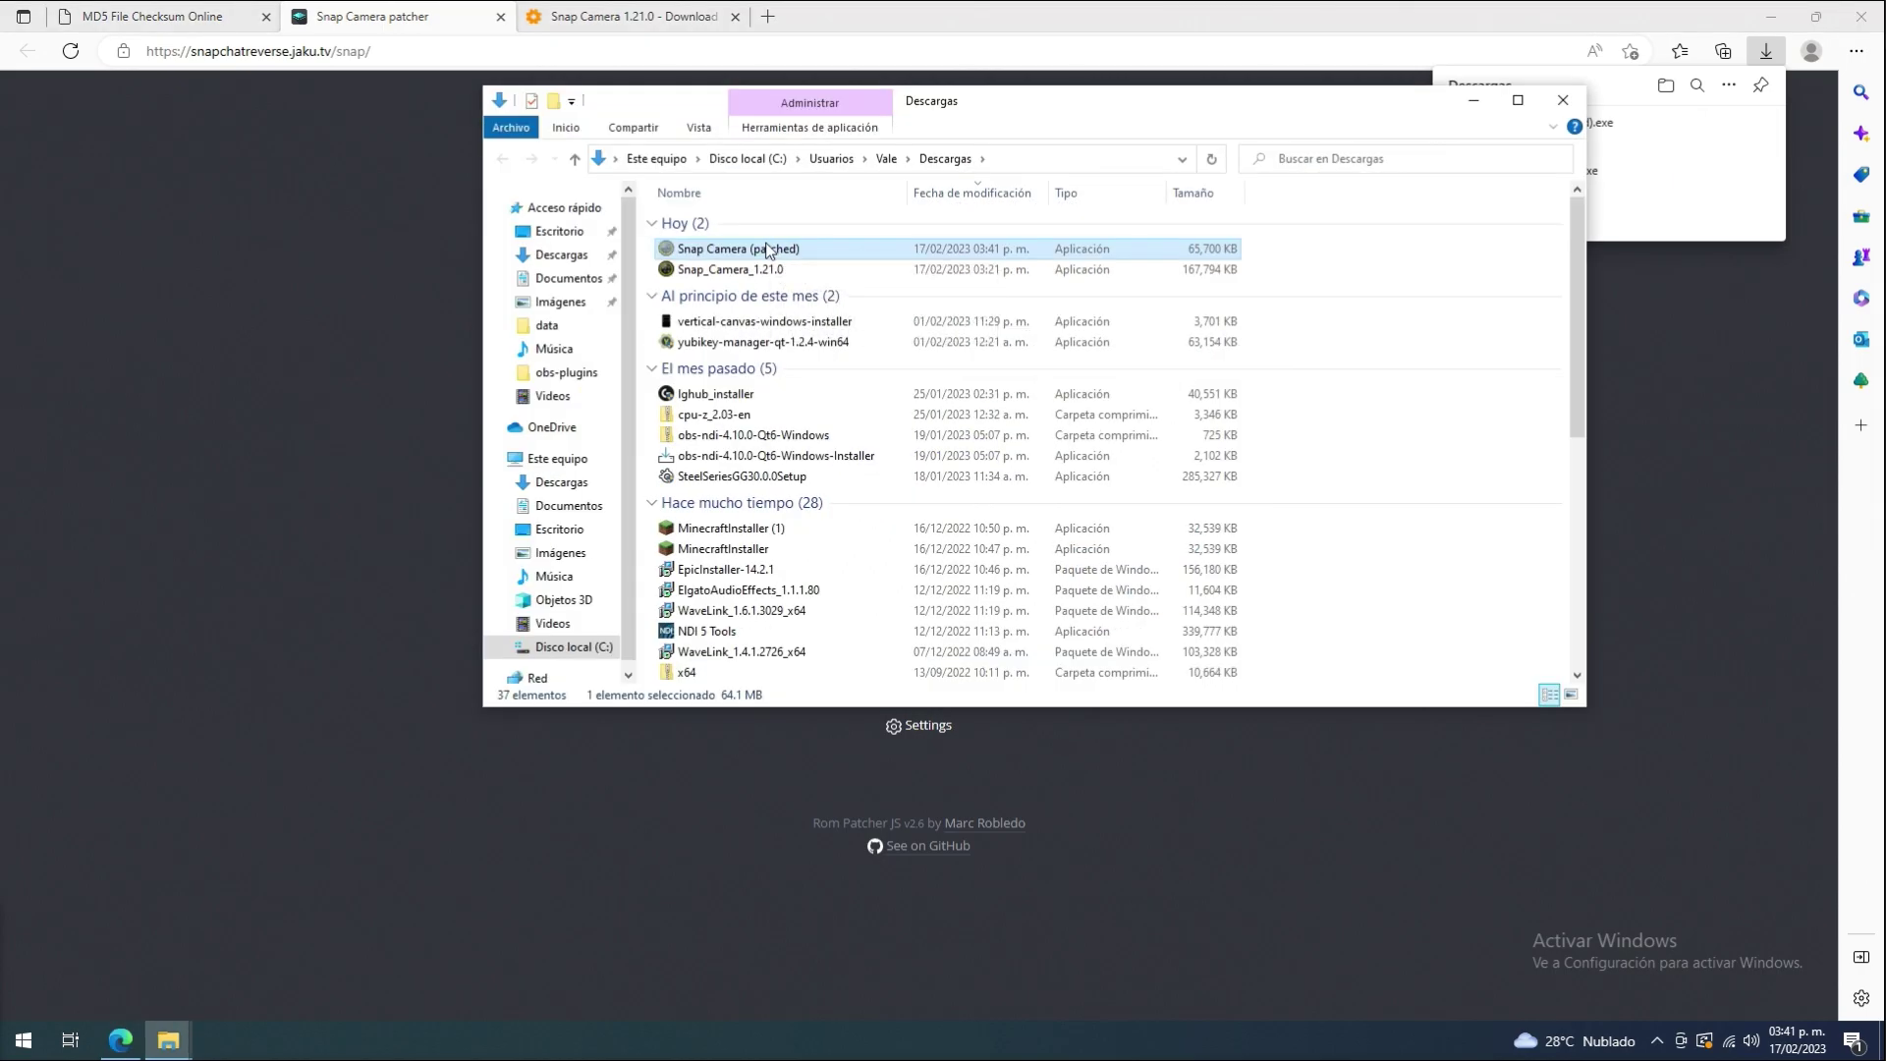
Widen the navigation pane and go to C:\Program Files\Snap Inc\Snap Camera to locate the original Snap Camera application.
{"action": "left_click_drag", "start_coordinate": [642, 390], "coordinate": [710, 391]}
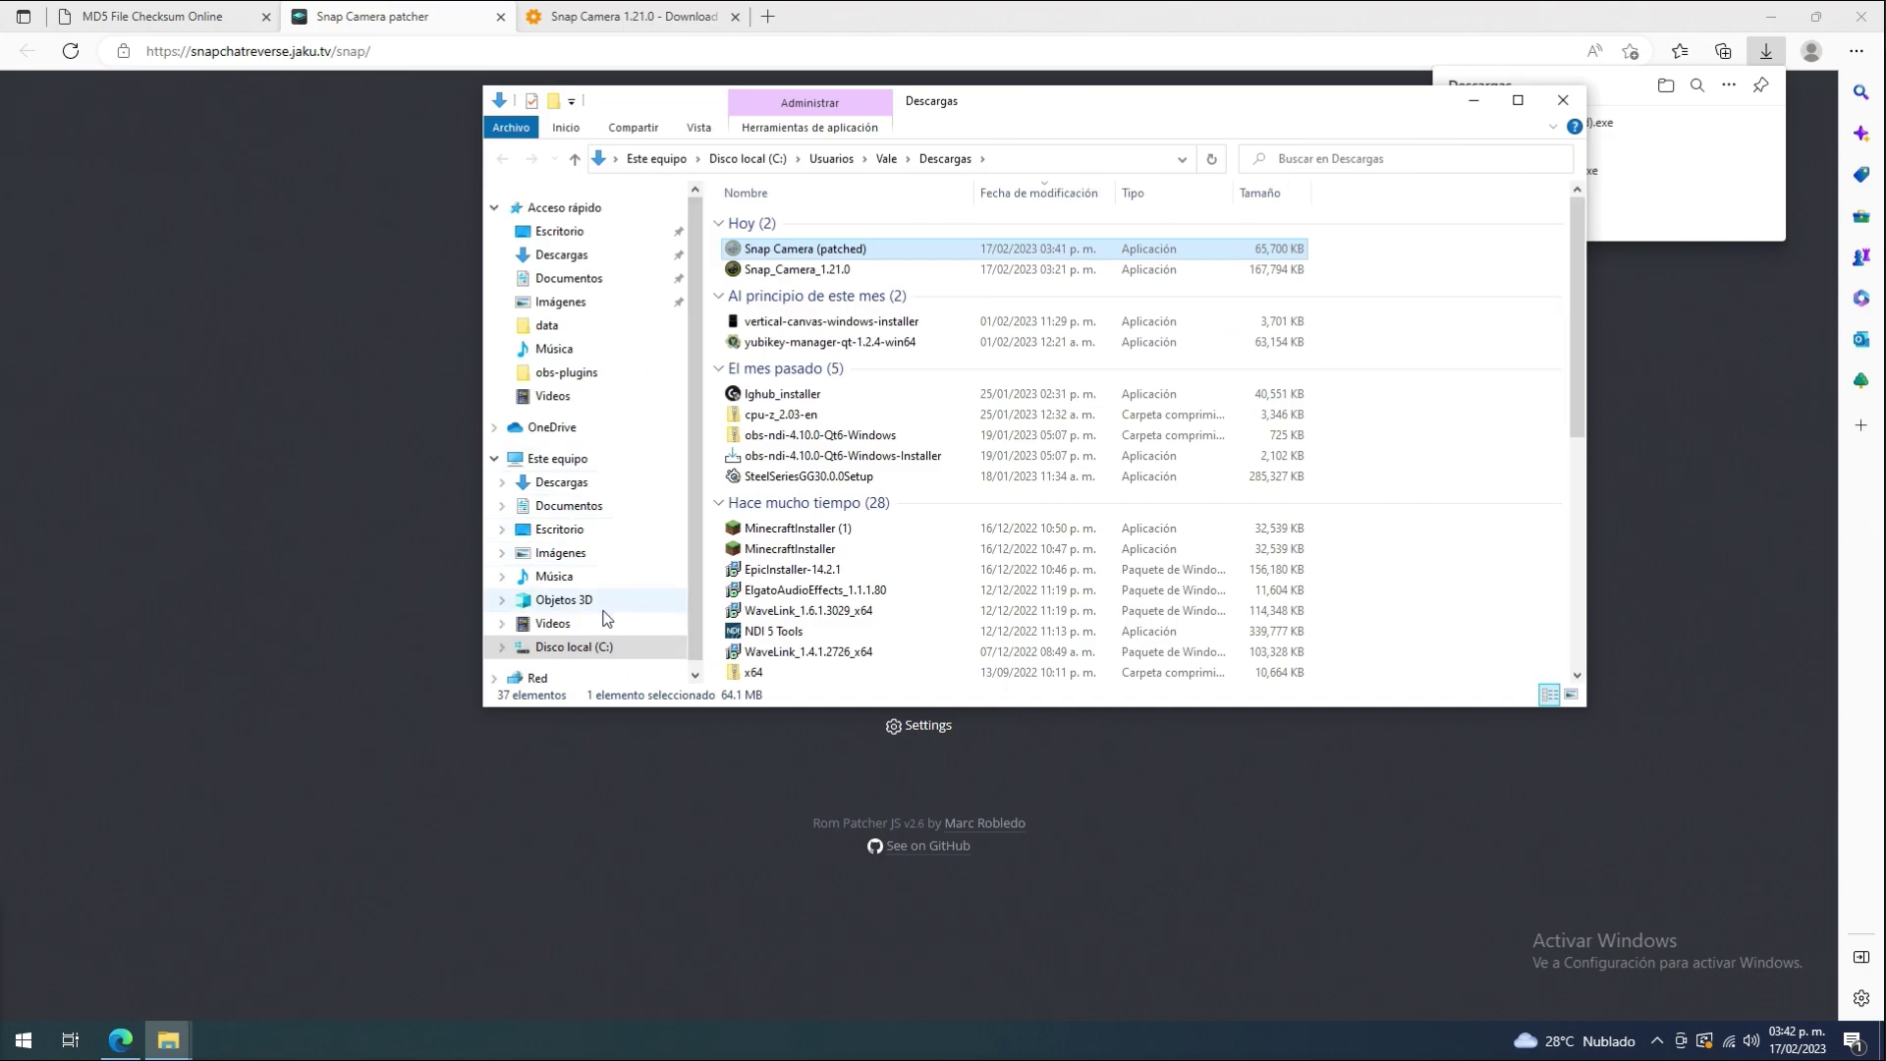
{"action": "left_click", "coordinate": [595, 653]}
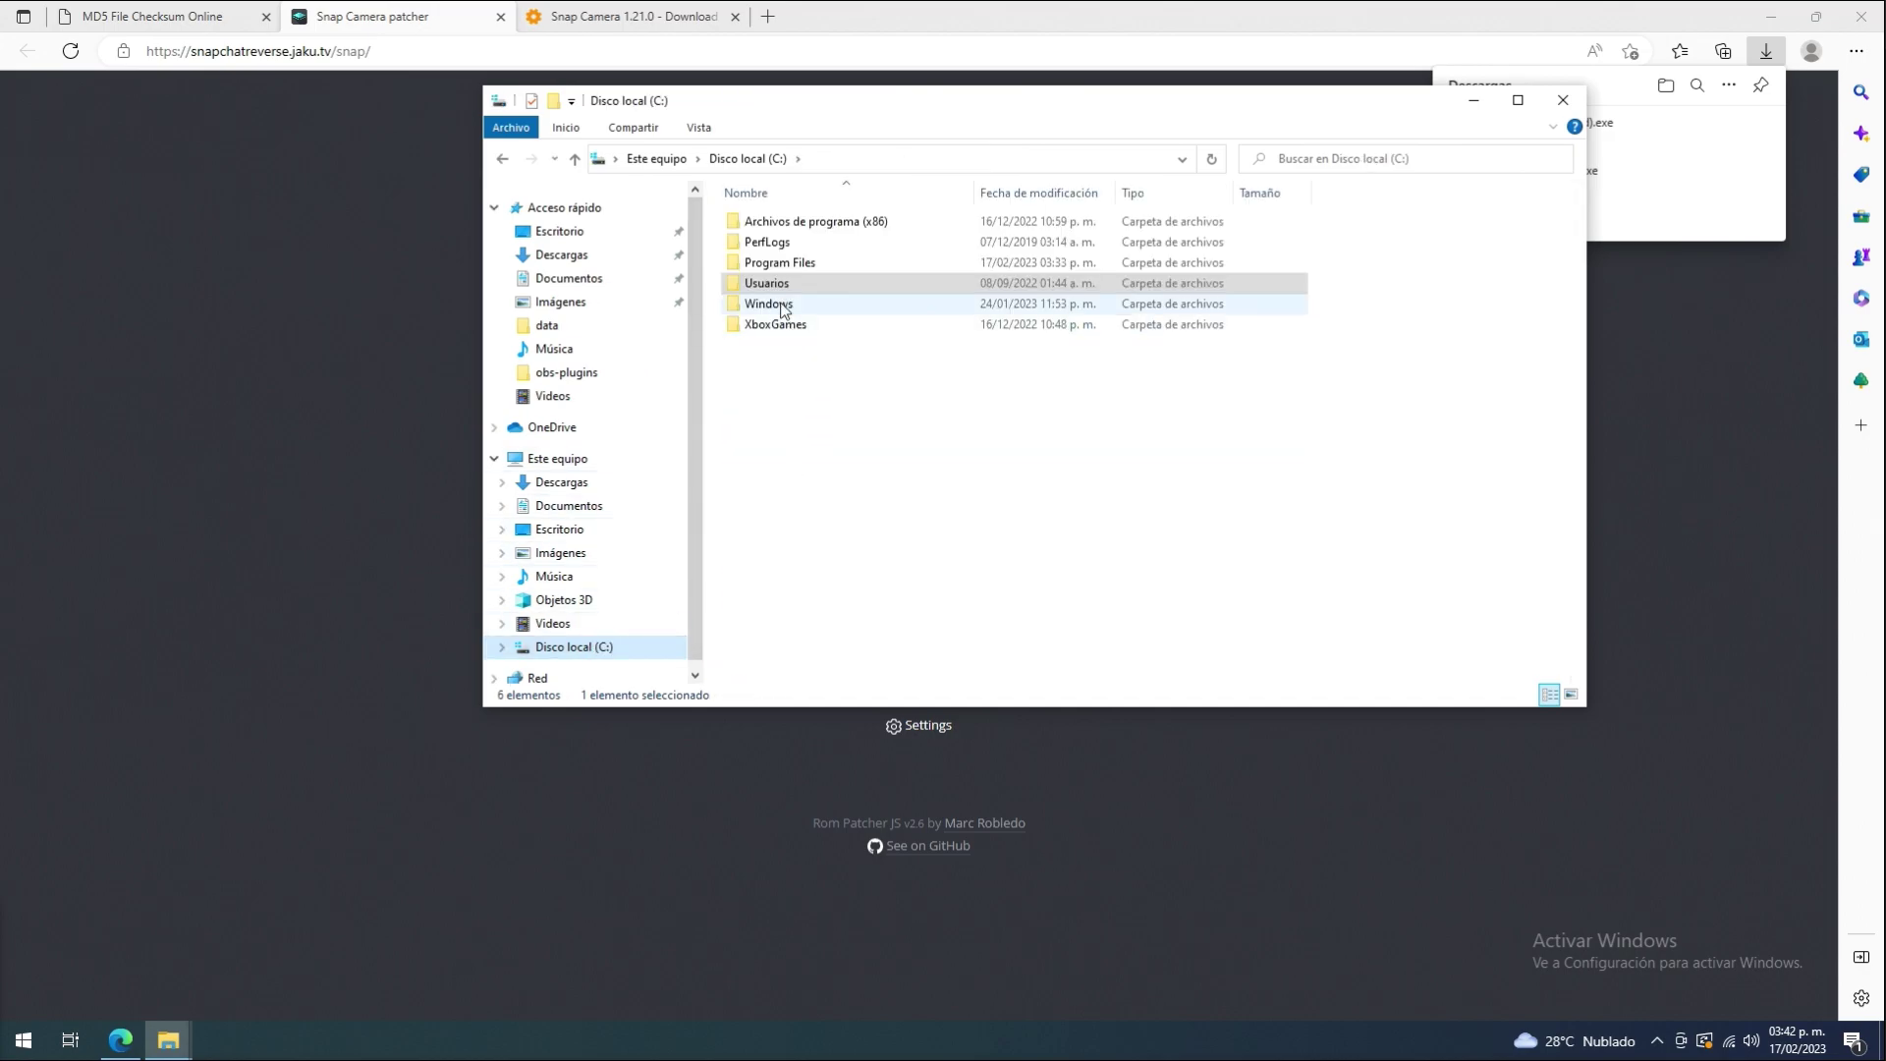
{"action": "double_click", "coordinate": [801, 263]}
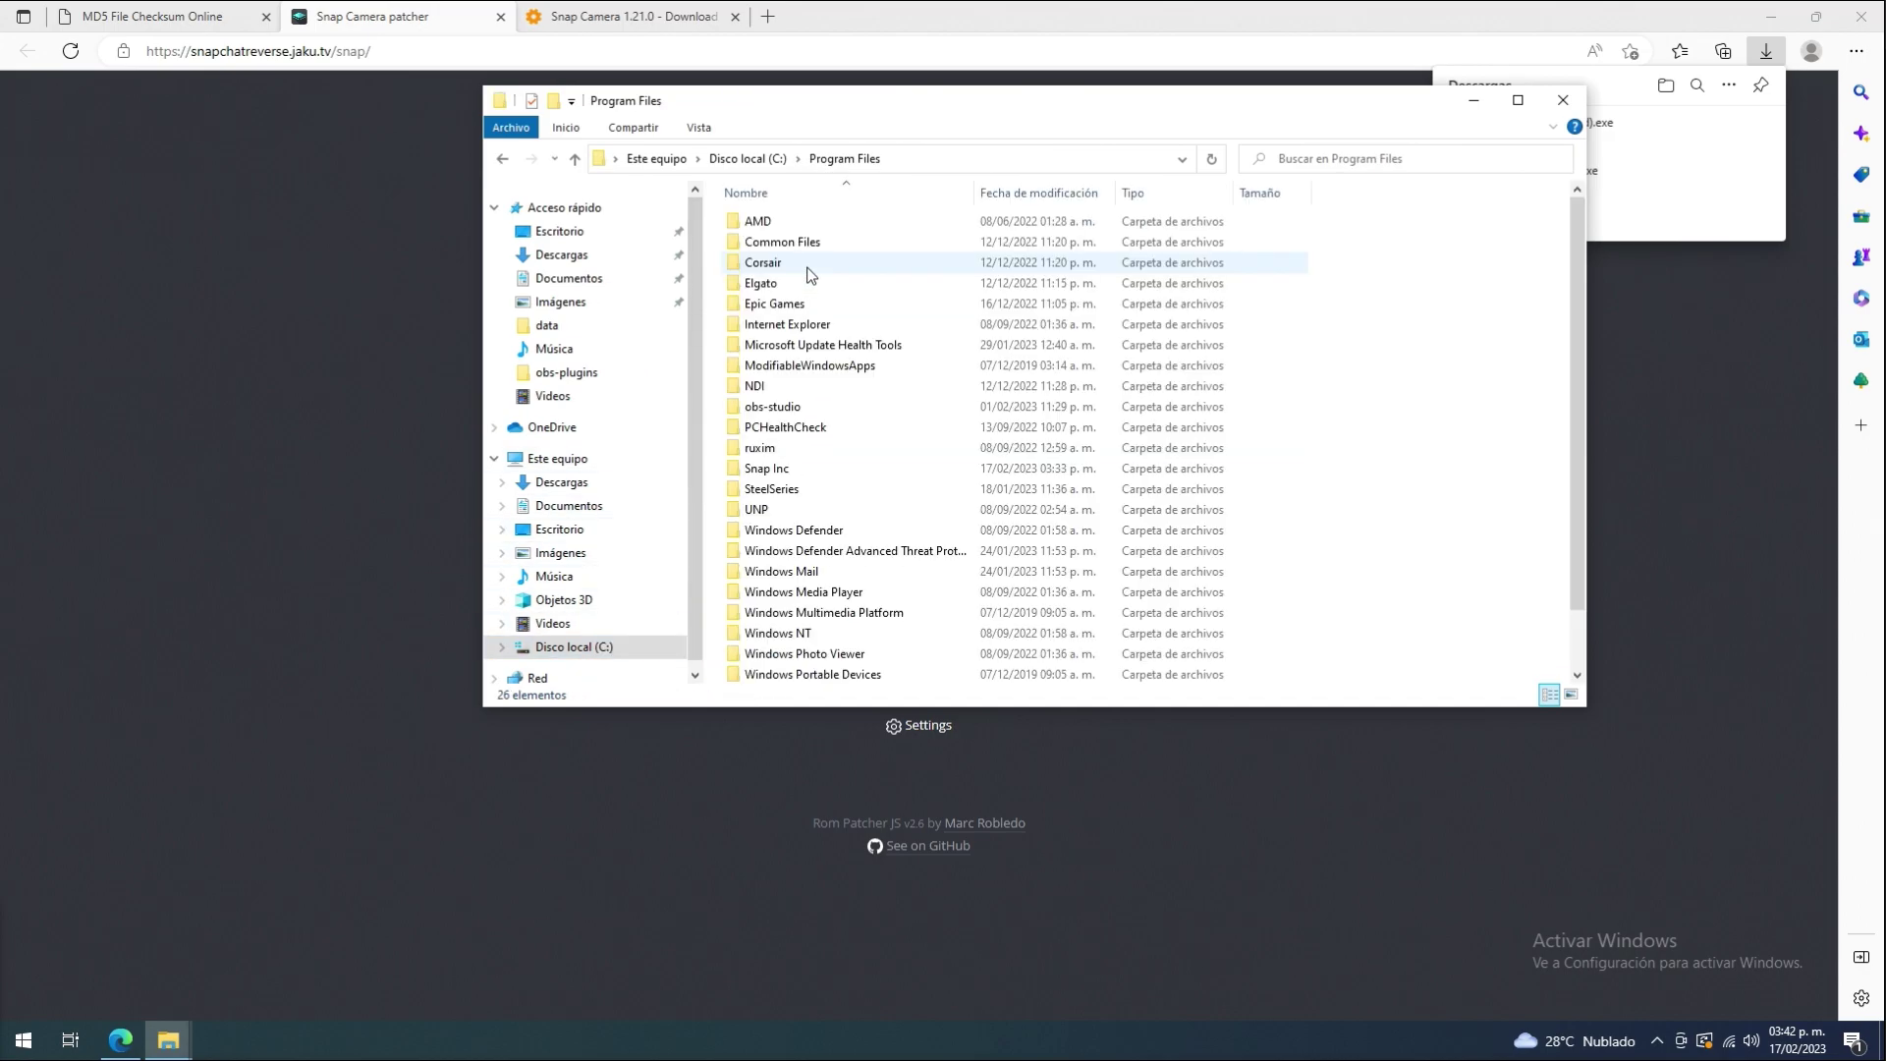
{"action": "double_click", "coordinate": [803, 469]}
{"action": "double_click", "coordinate": [835, 225]}
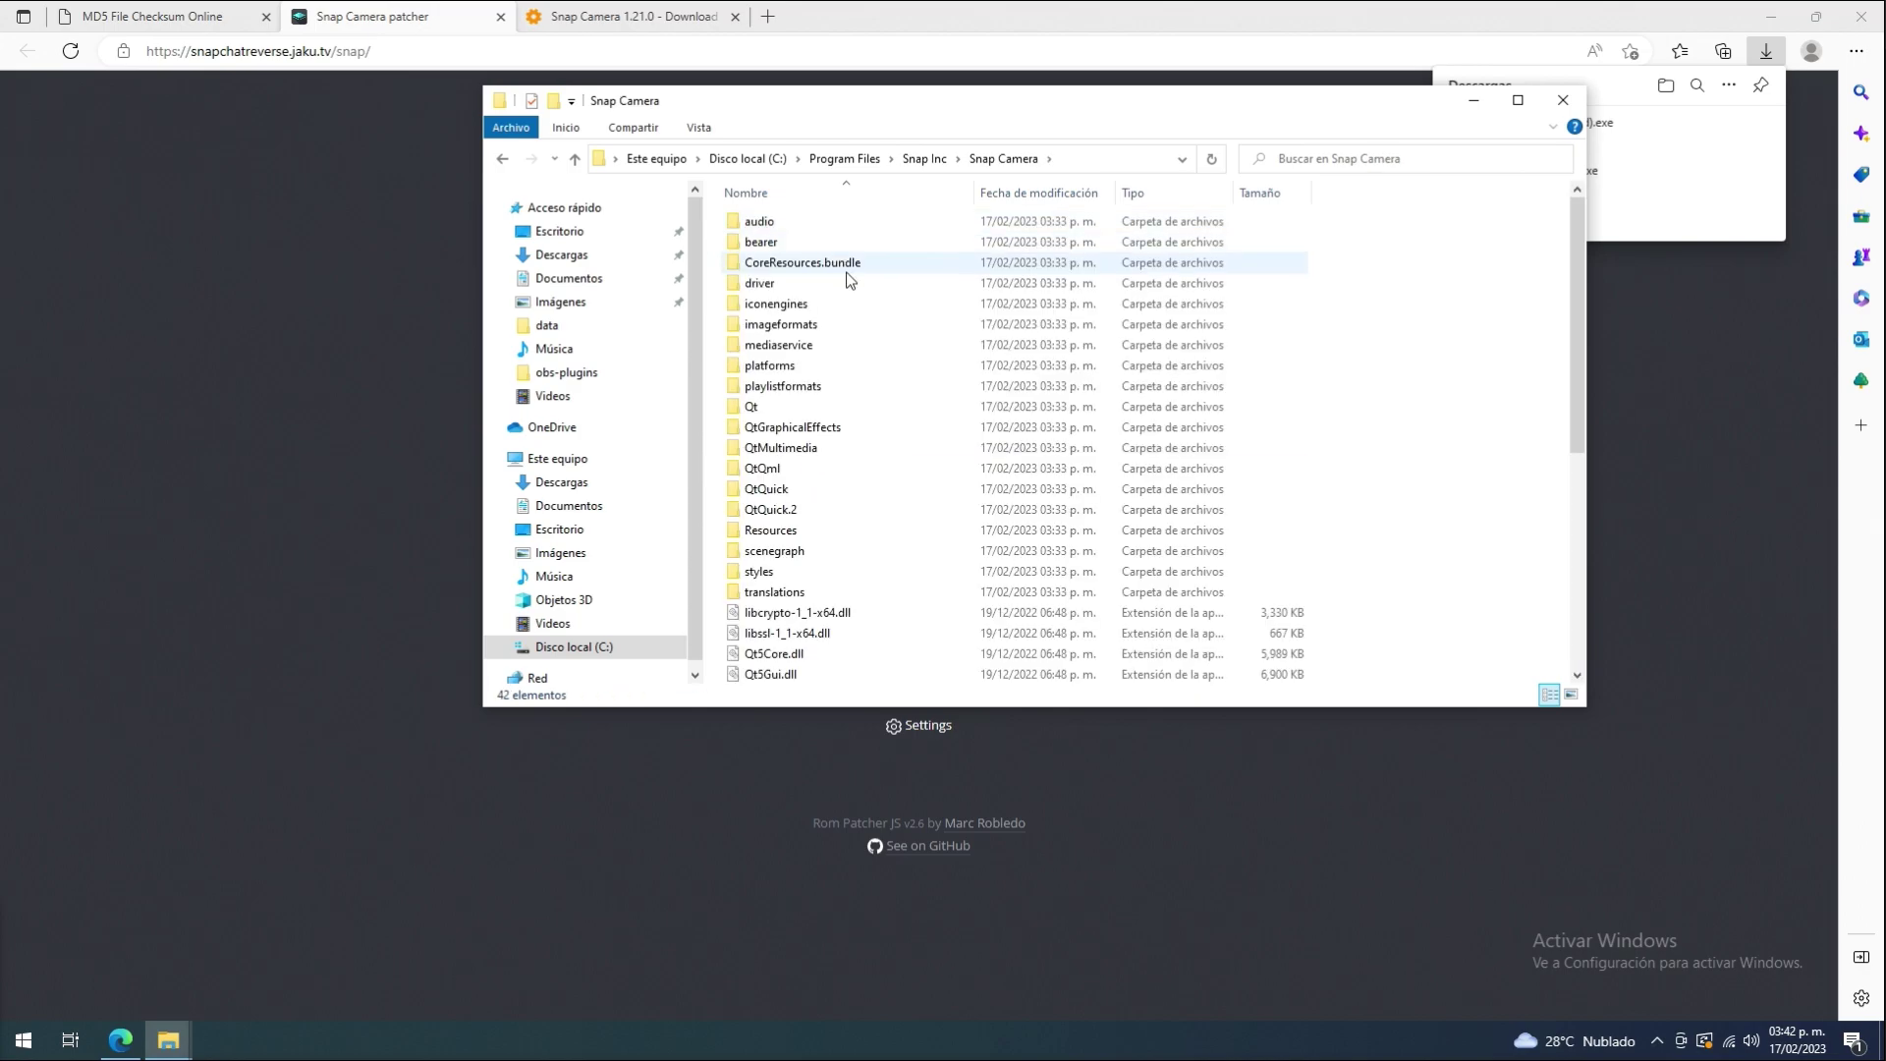
{"action": "scroll", "coordinate": [844, 285], "scroll_direction": "down", "scroll_amount": 7}
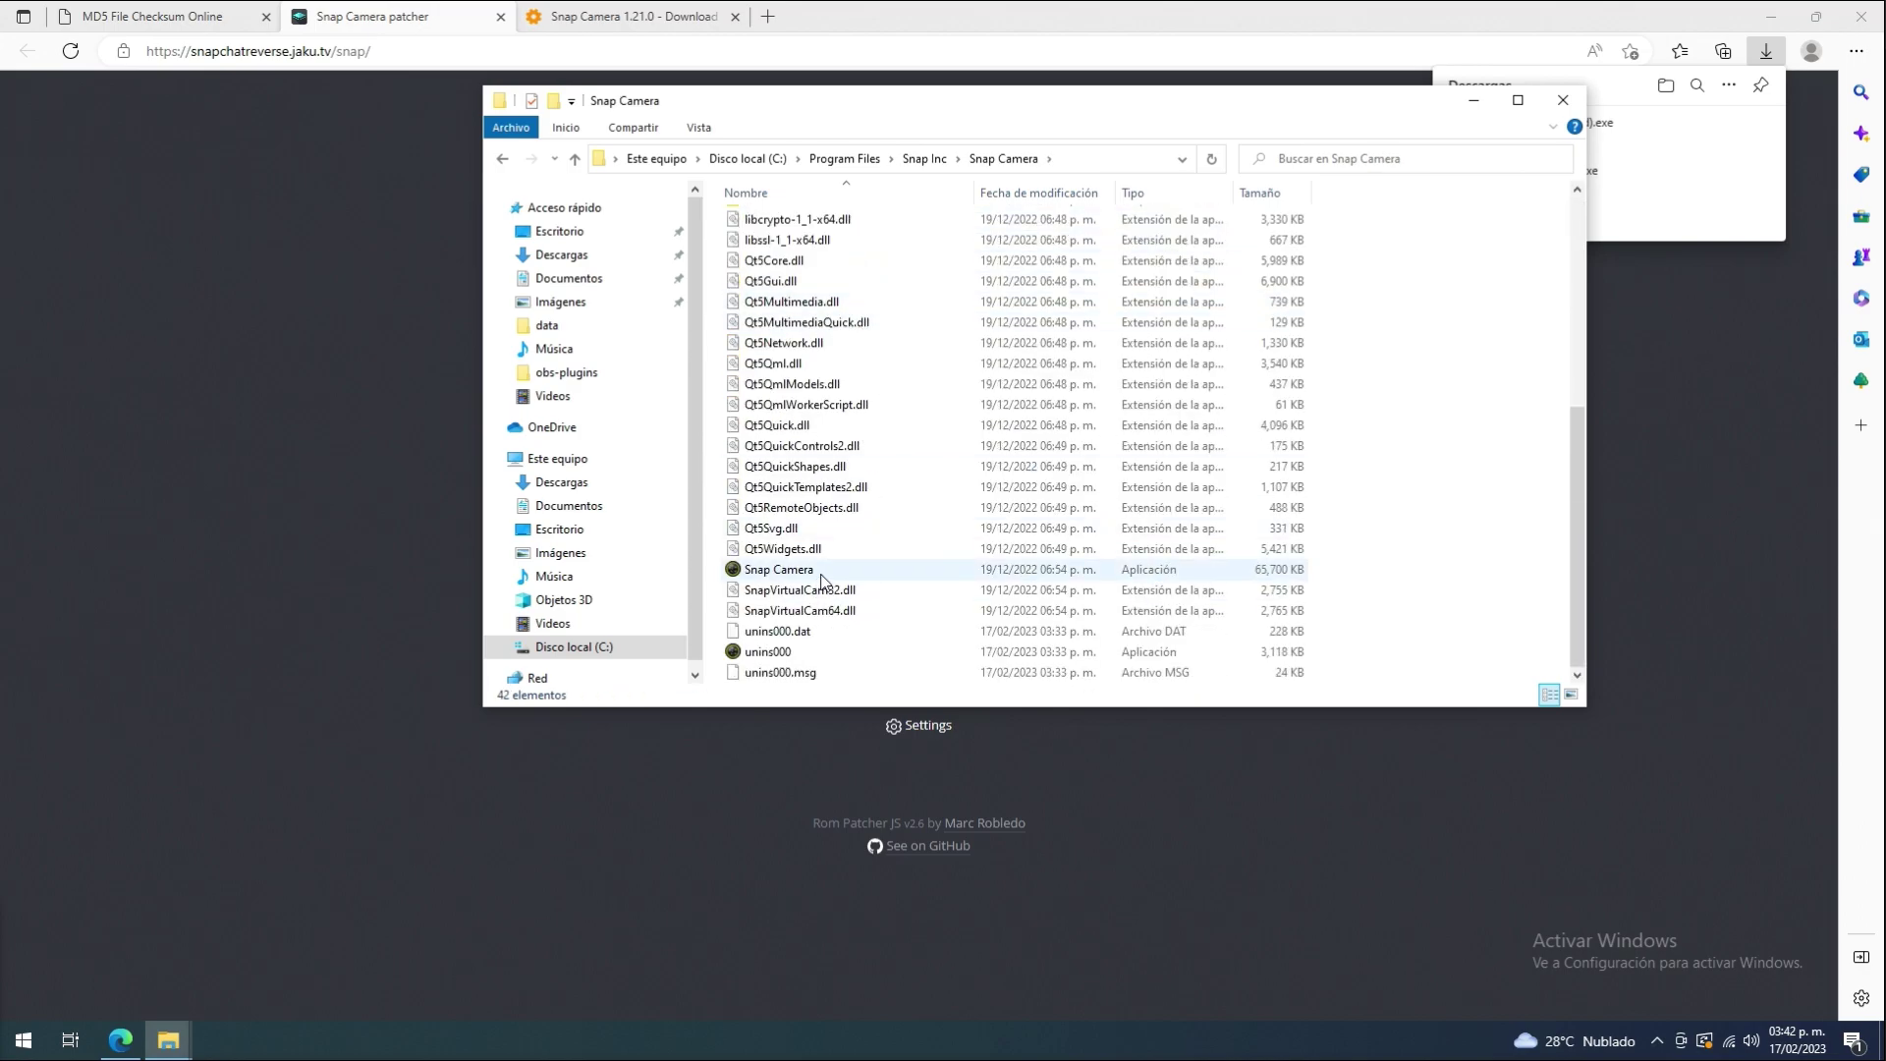
{"action": "mouse_move", "coordinate": [785, 578]}
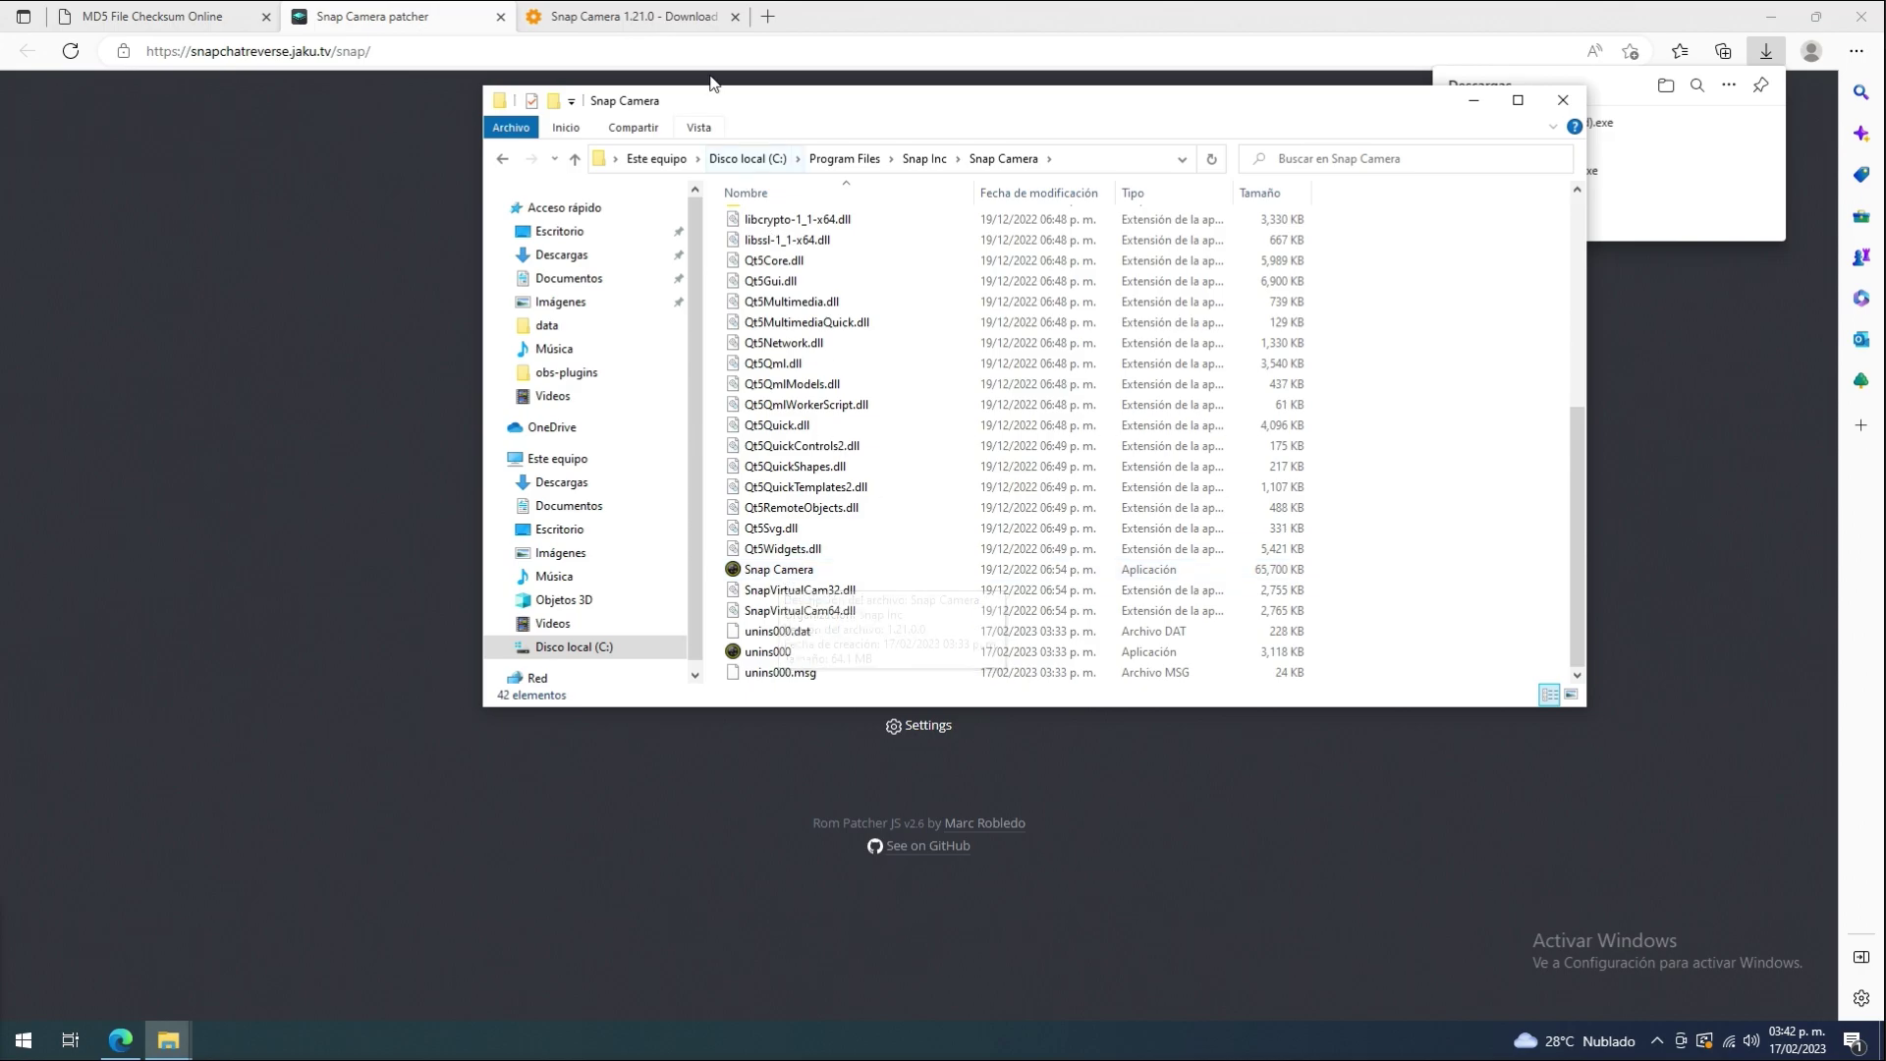
Turn on the display of file name extensions for the Snap Camera program folder.
{"action": "left_click", "coordinate": [698, 128]}
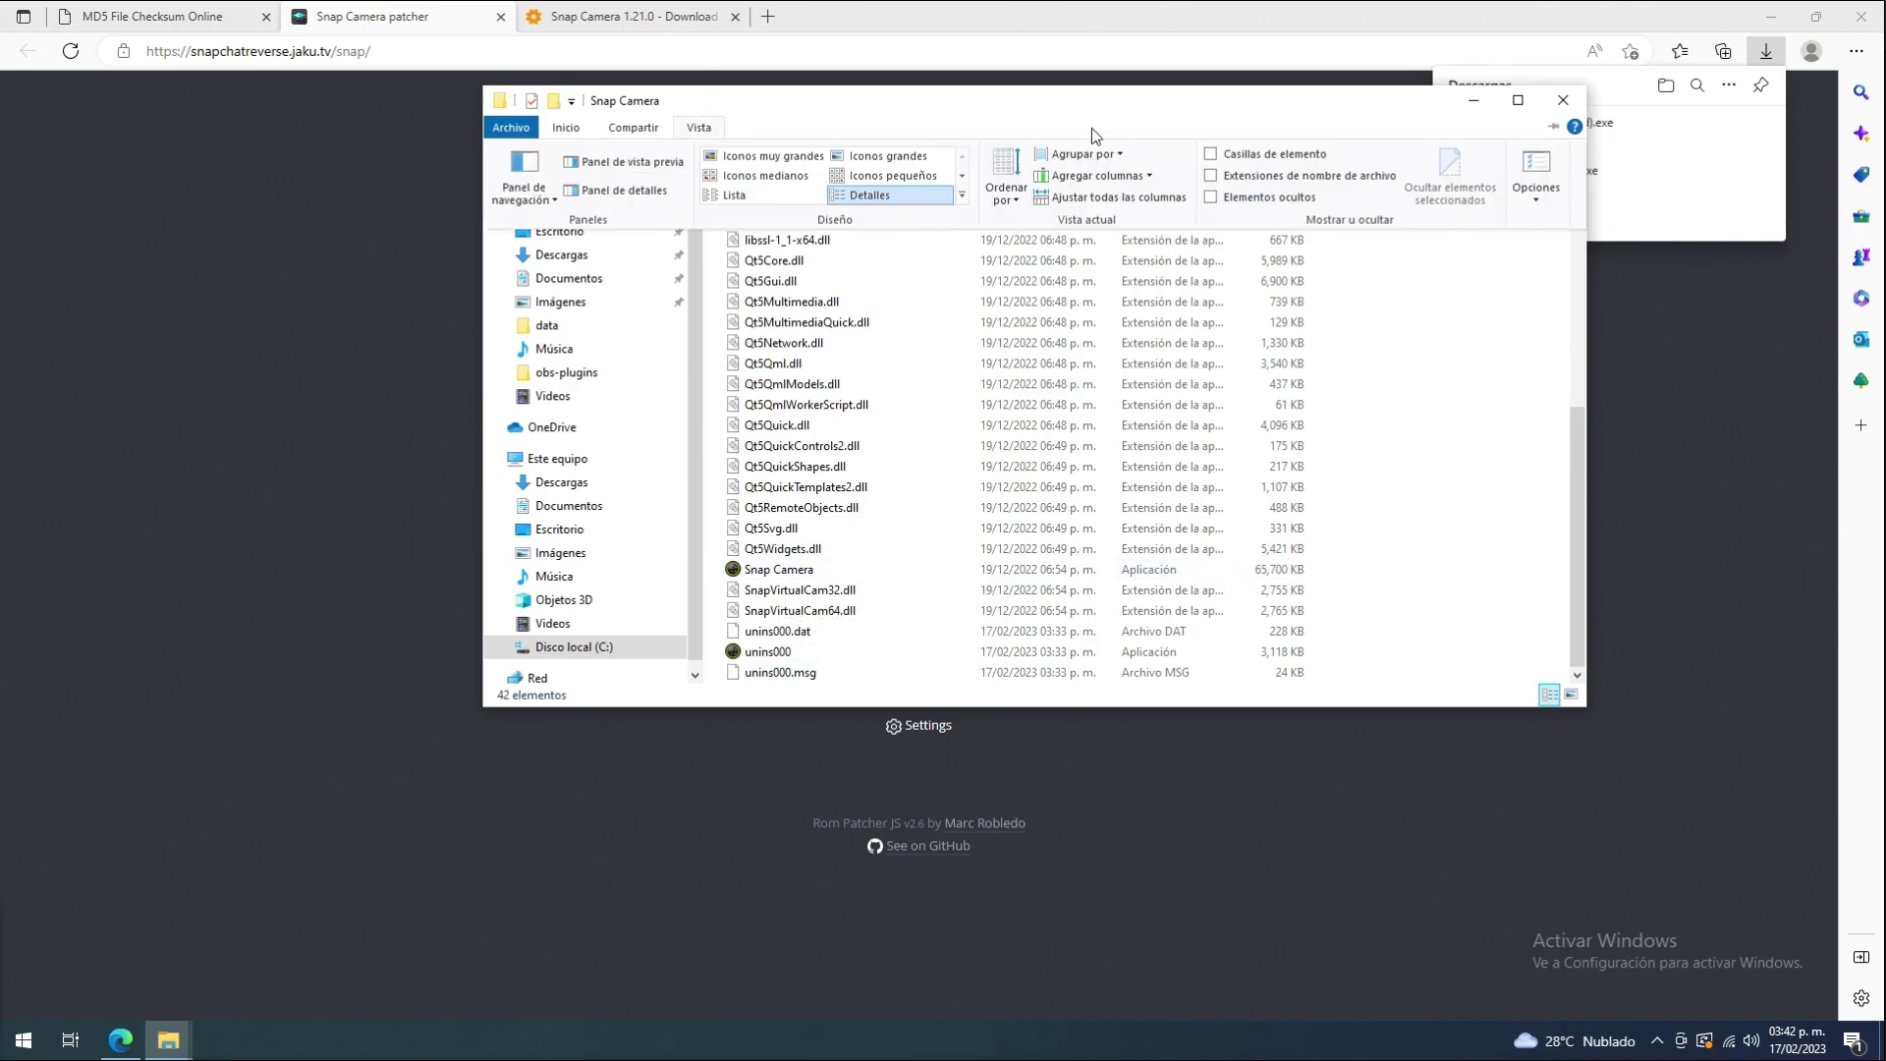
{"action": "left_click", "coordinate": [1211, 175]}
{"action": "scroll", "coordinate": [1129, 295], "scroll_direction": "down", "scroll_amount": 7}
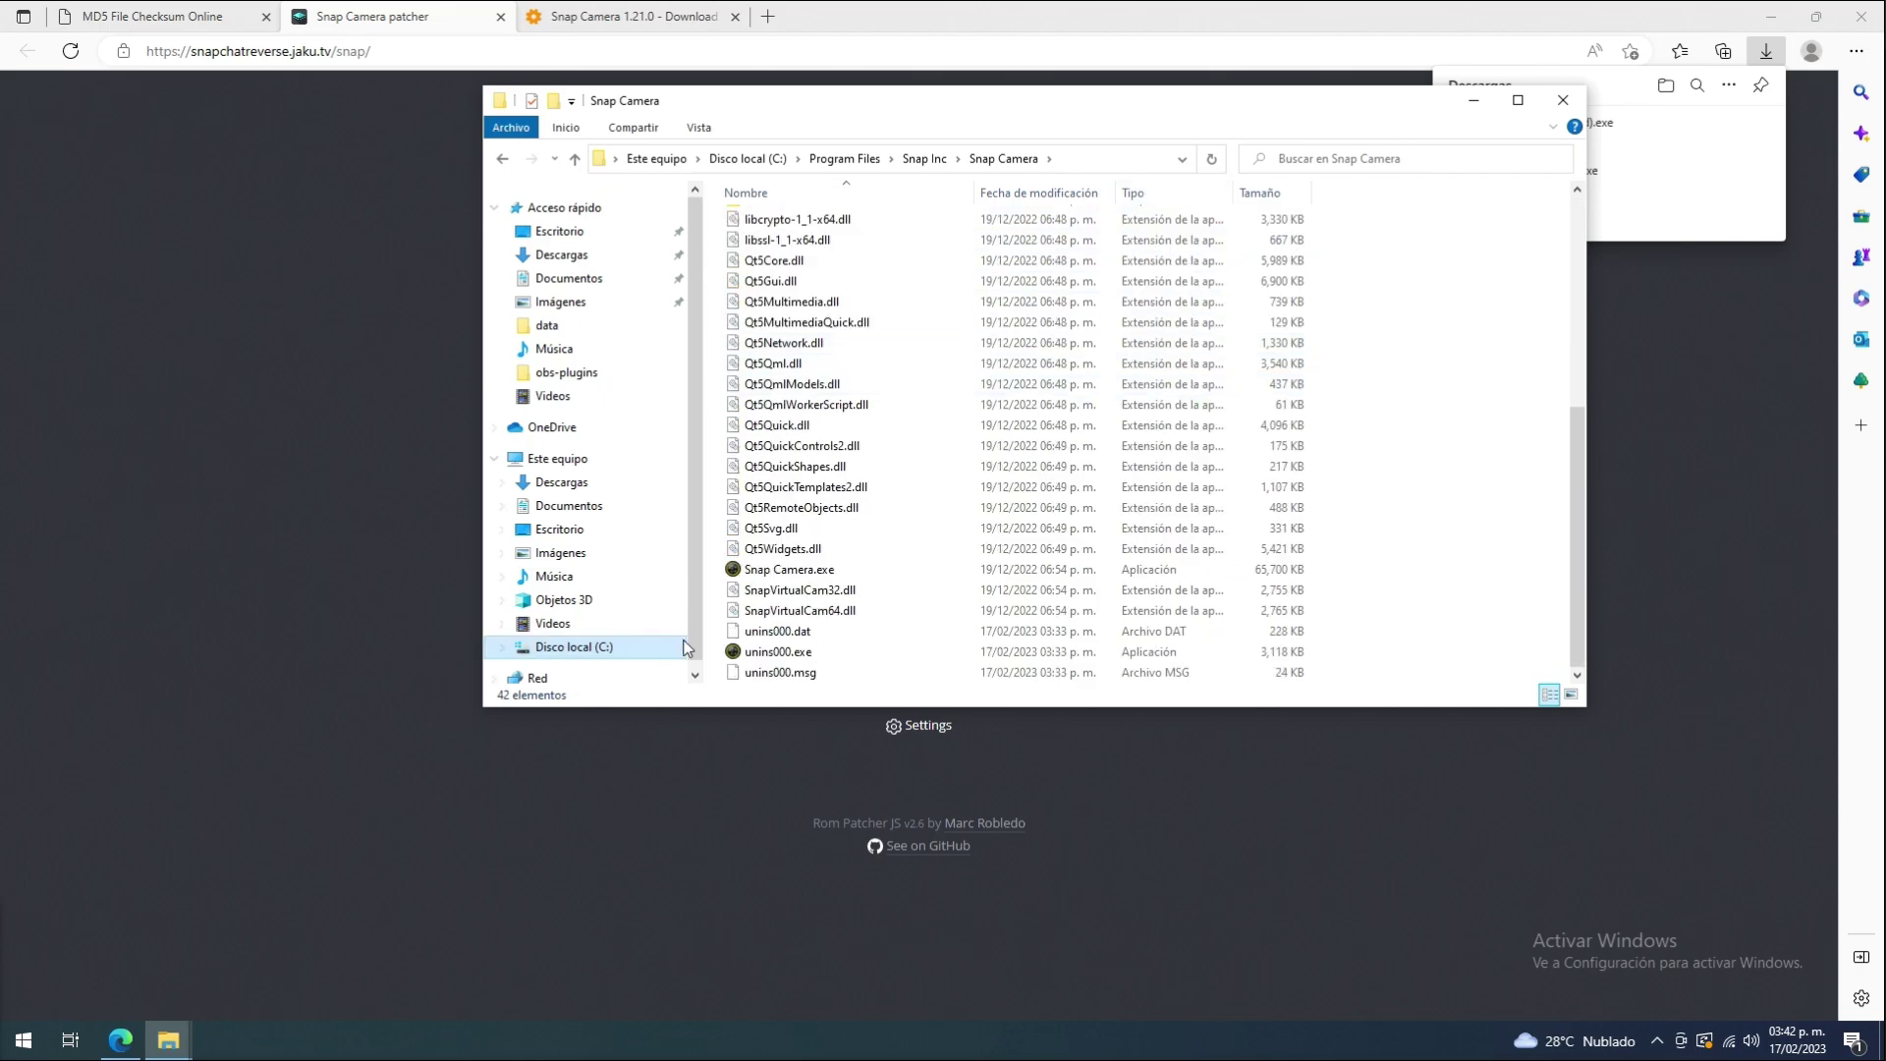
Rename the original Snap Camera.exe as Snap Camera.exe.bkp and accept the extension change.
{"action": "left_click", "coordinate": [763, 572]}
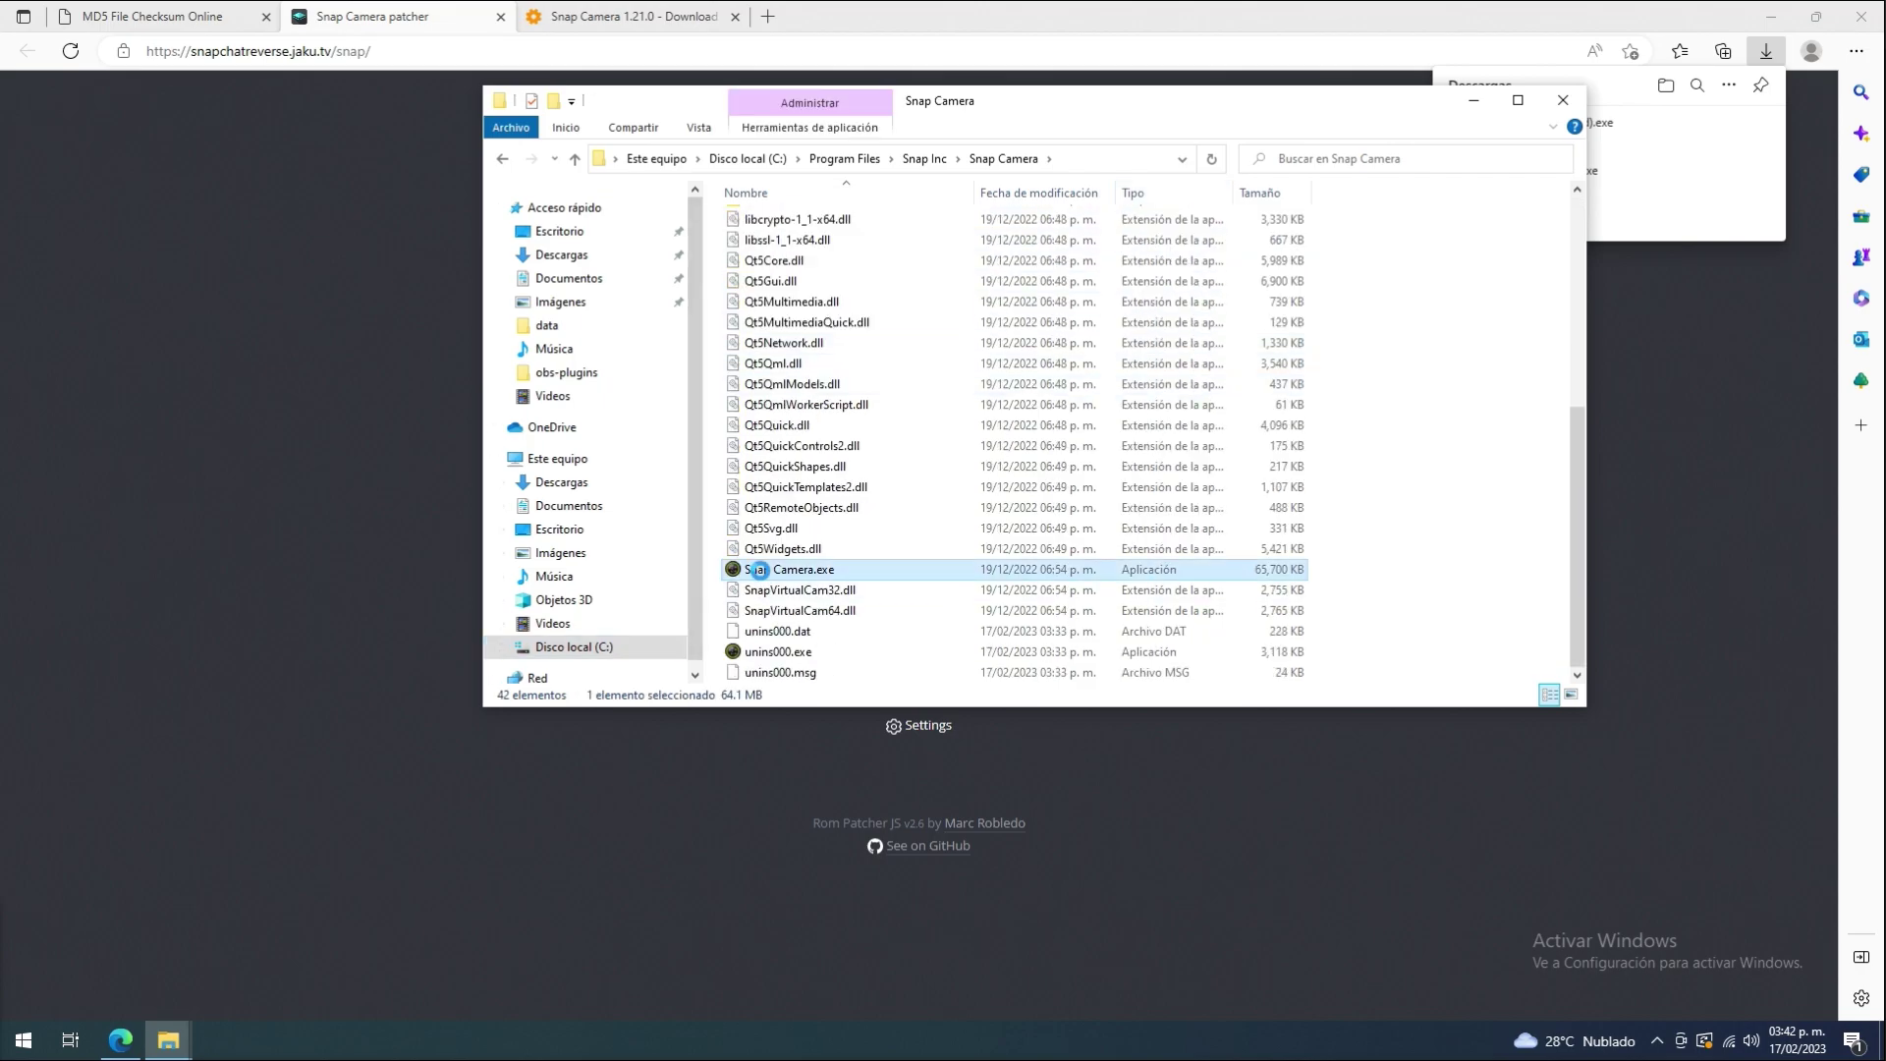
{"action": "right_click", "coordinate": [760, 572]}
{"action": "left_click", "coordinate": [838, 907]}
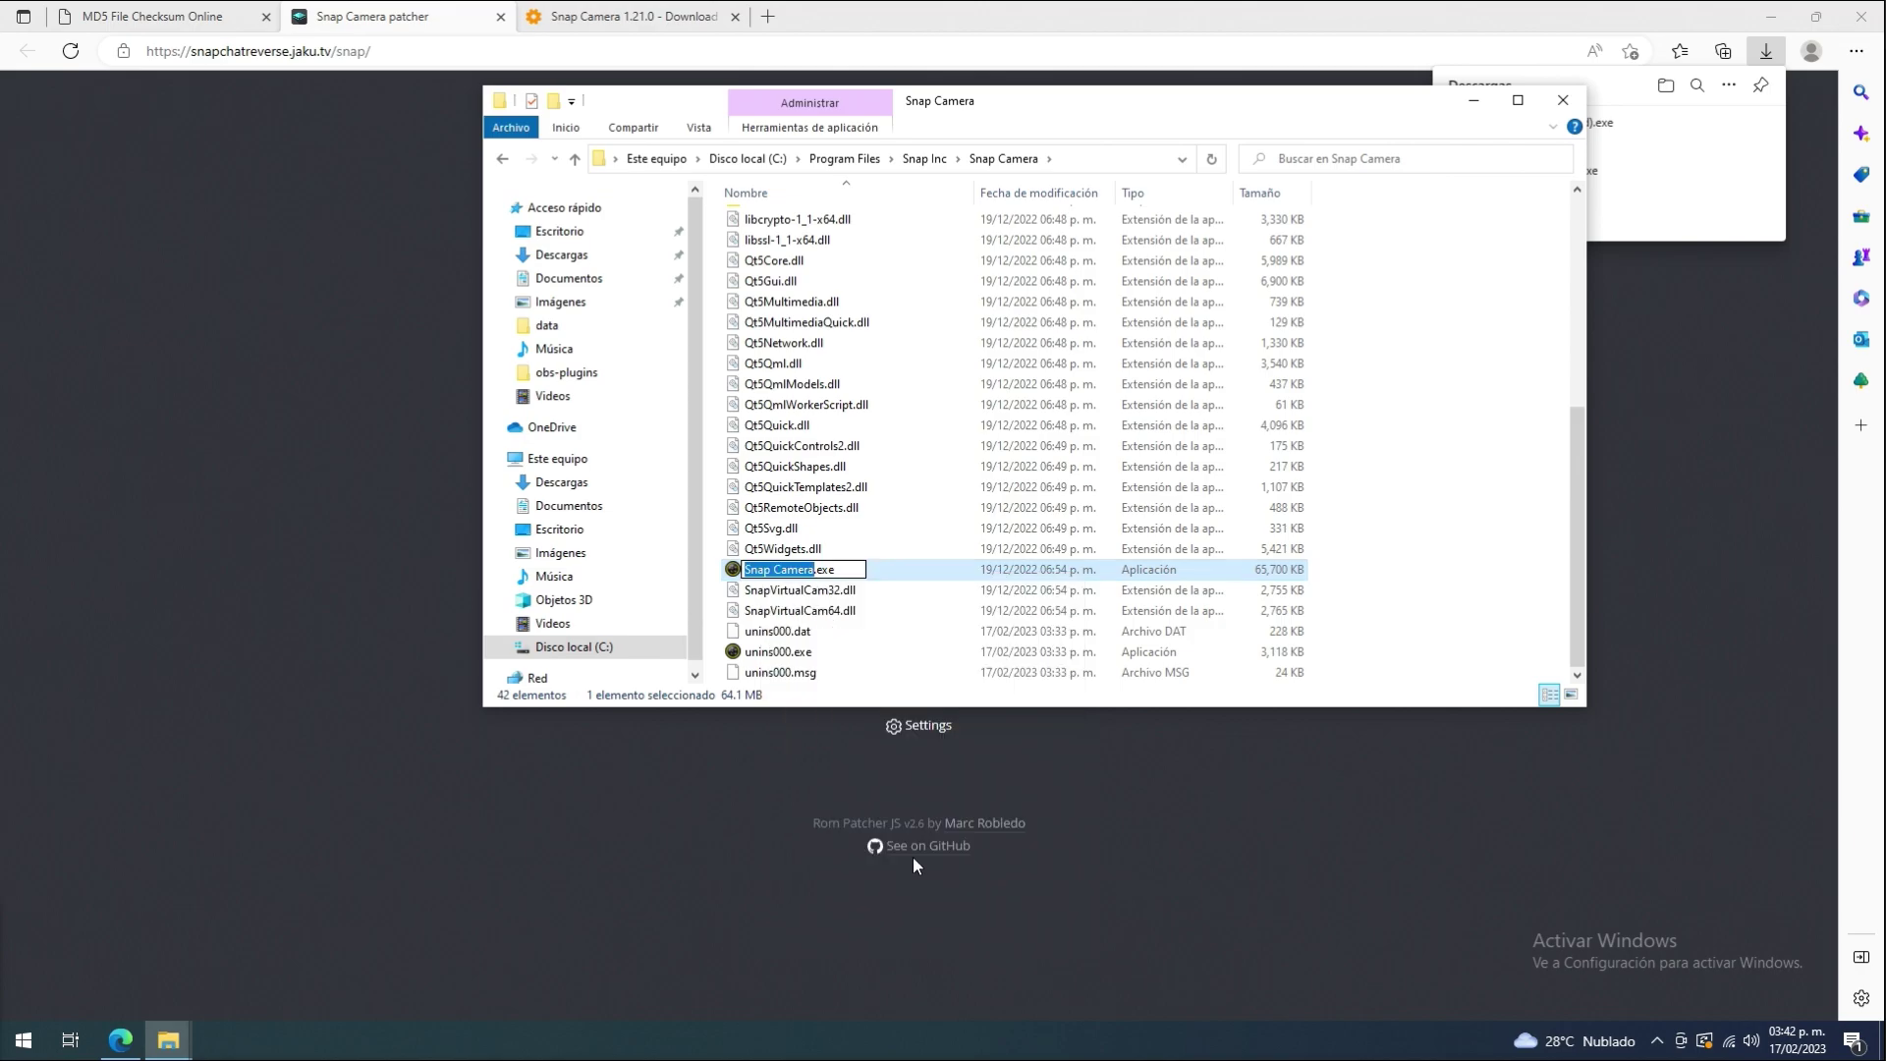
{"action": "key", "text": "End"}
{"action": "type", "text": ".bkp"}
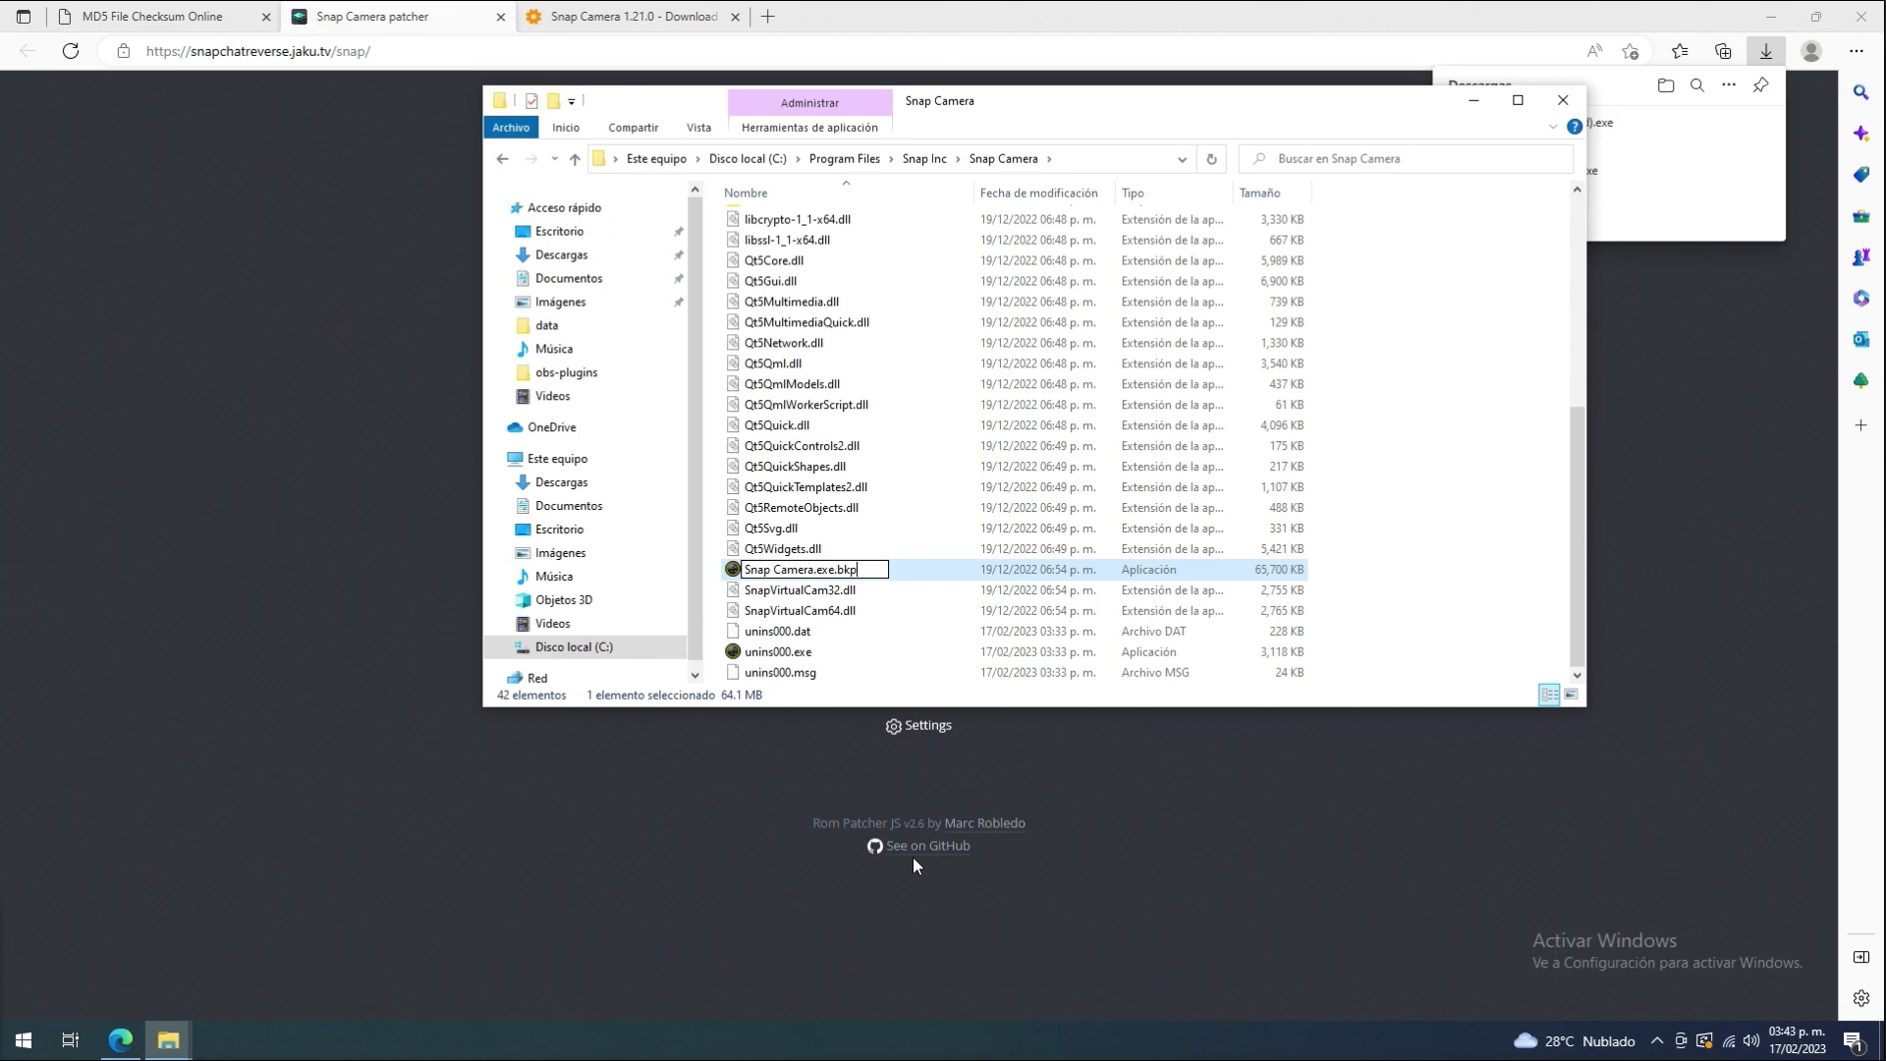
{"action": "key", "text": "Return"}
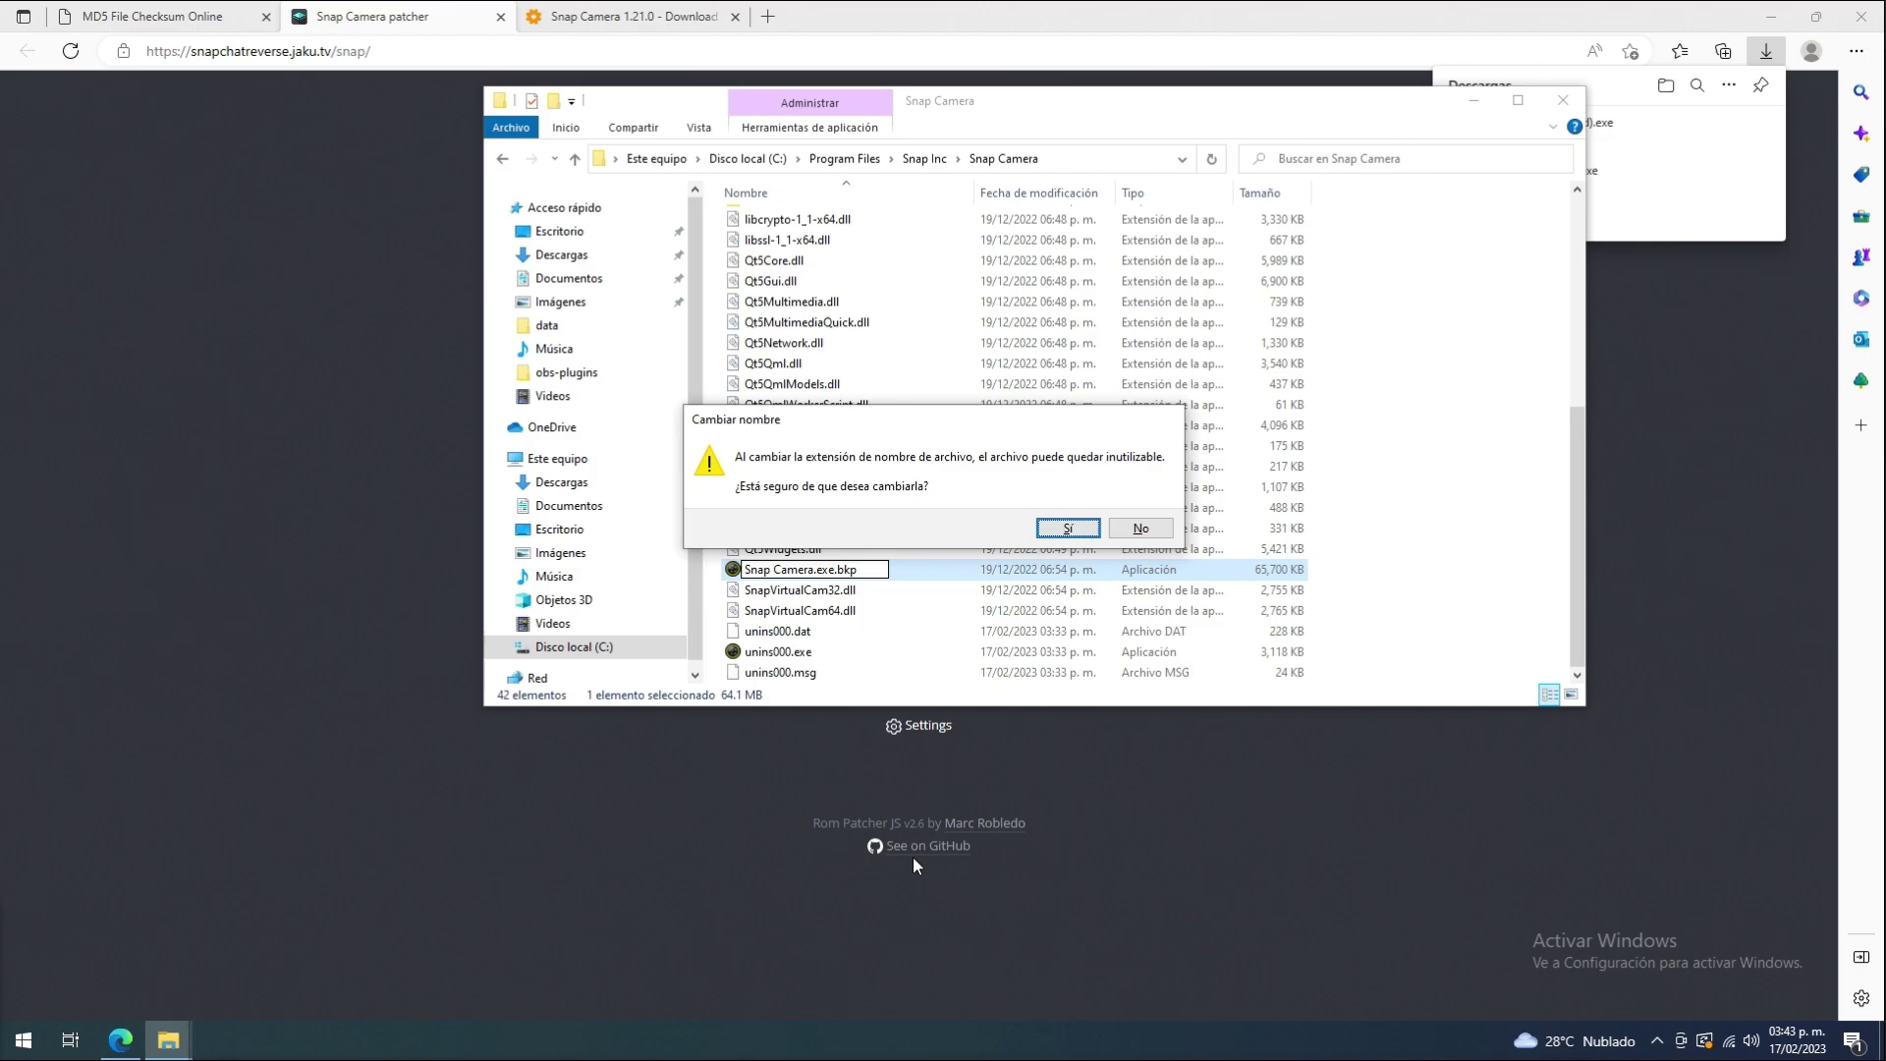
{"action": "key", "text": "Return"}
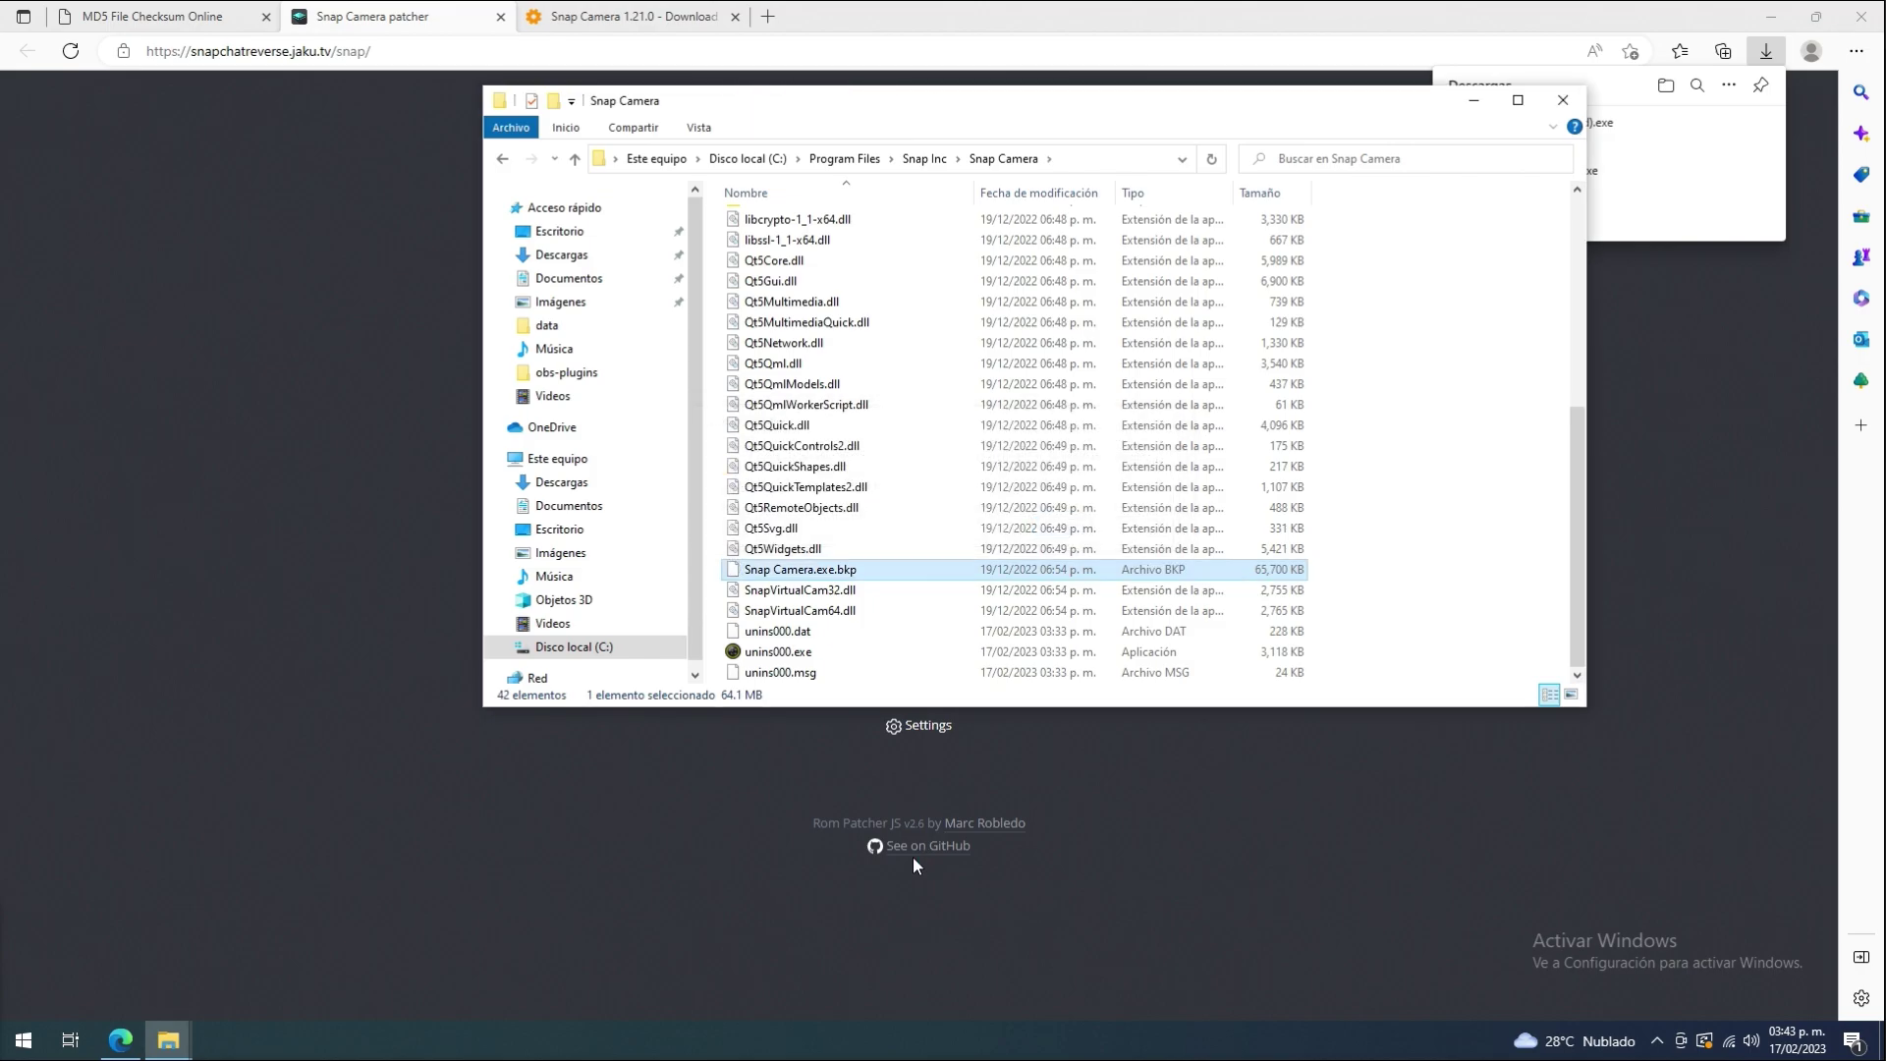
Paste the patched Snap Camera executable into the Snap Camera program folder, granting administrator permission.
{"action": "right_click", "coordinate": [1366, 532]}
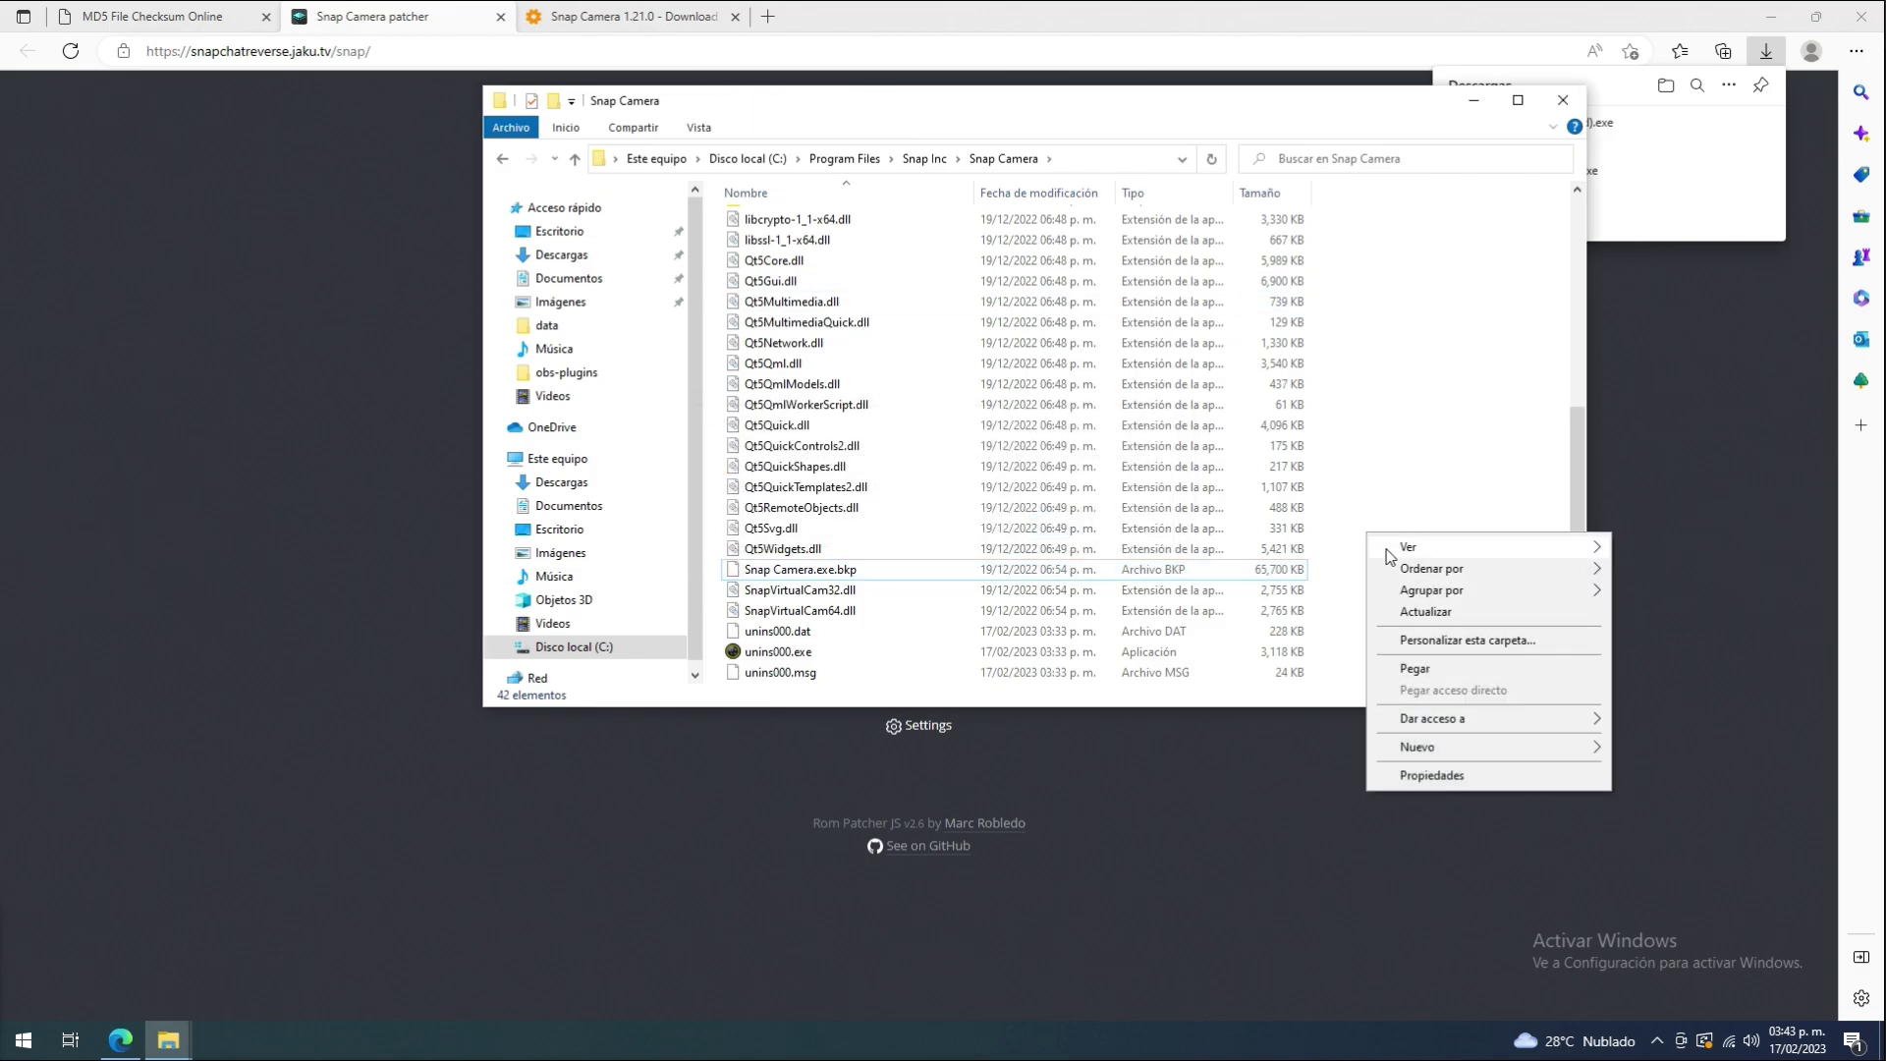
{"action": "left_click", "coordinate": [1415, 672]}
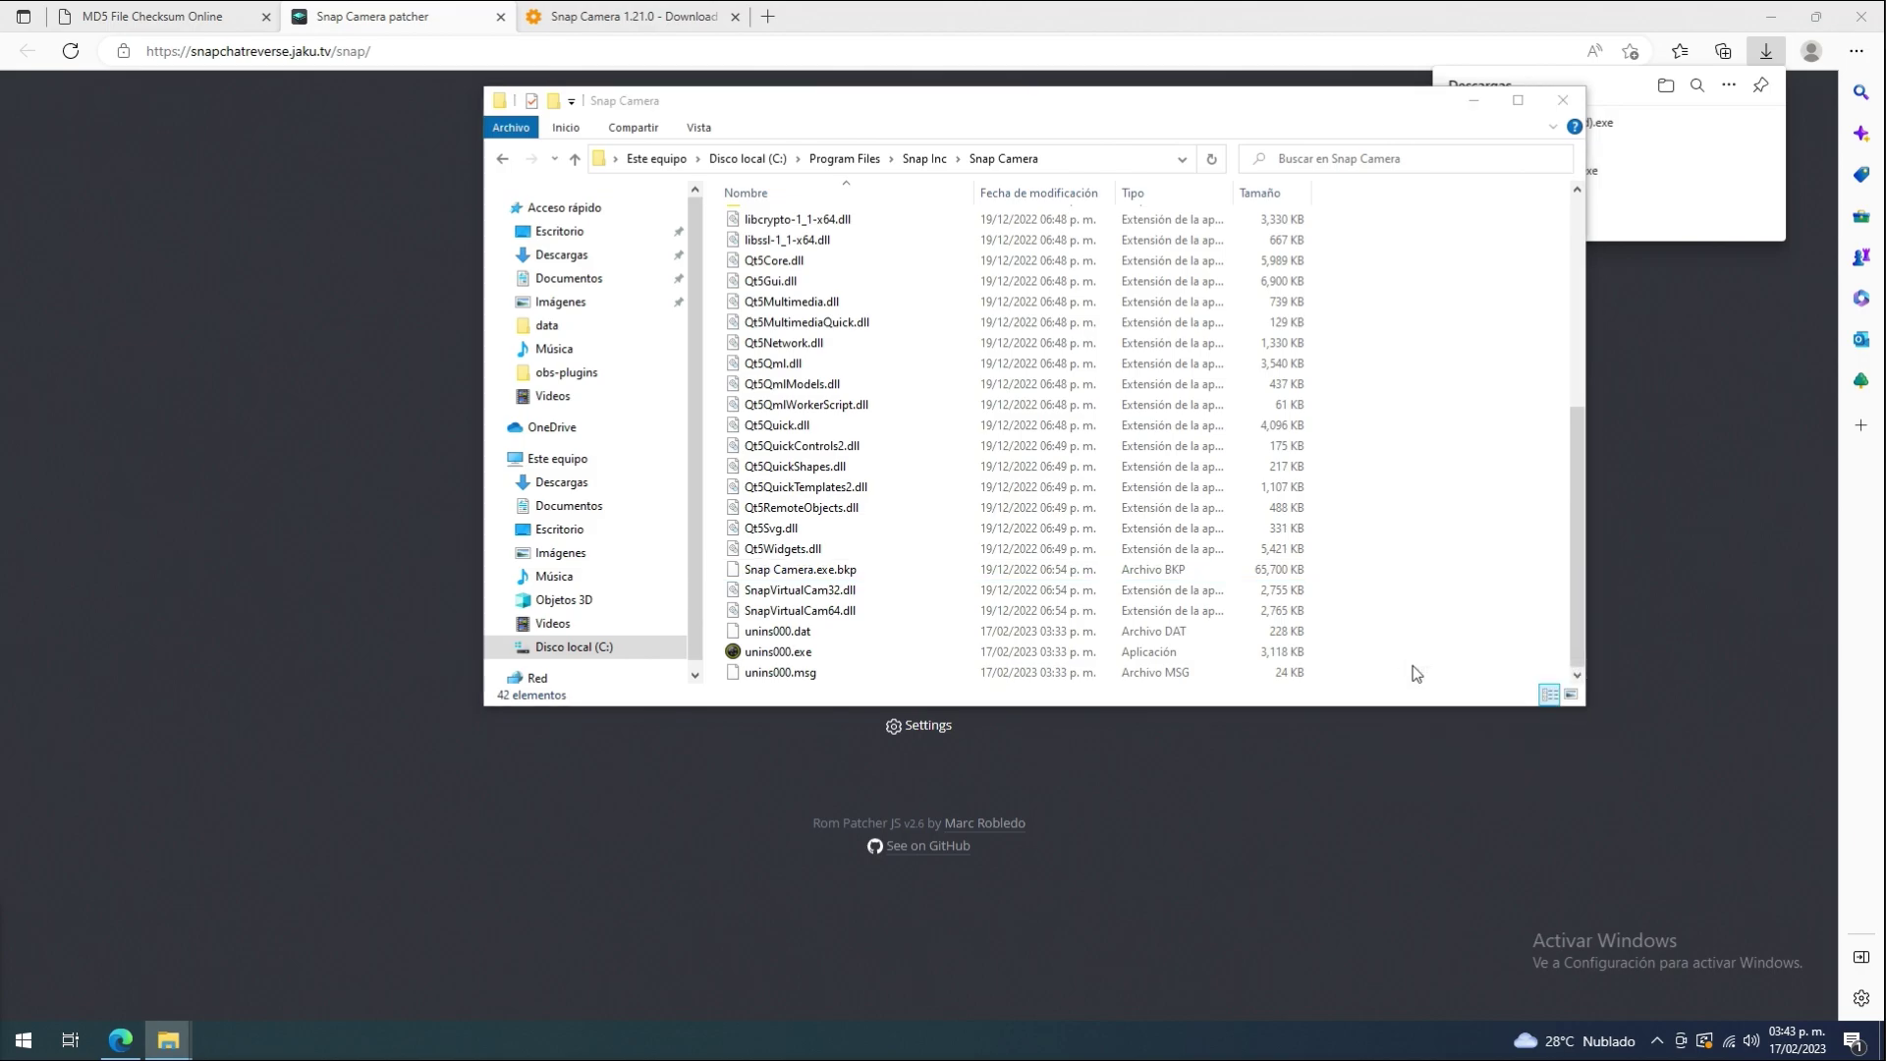
{"action": "left_click", "coordinate": [376, 406]}
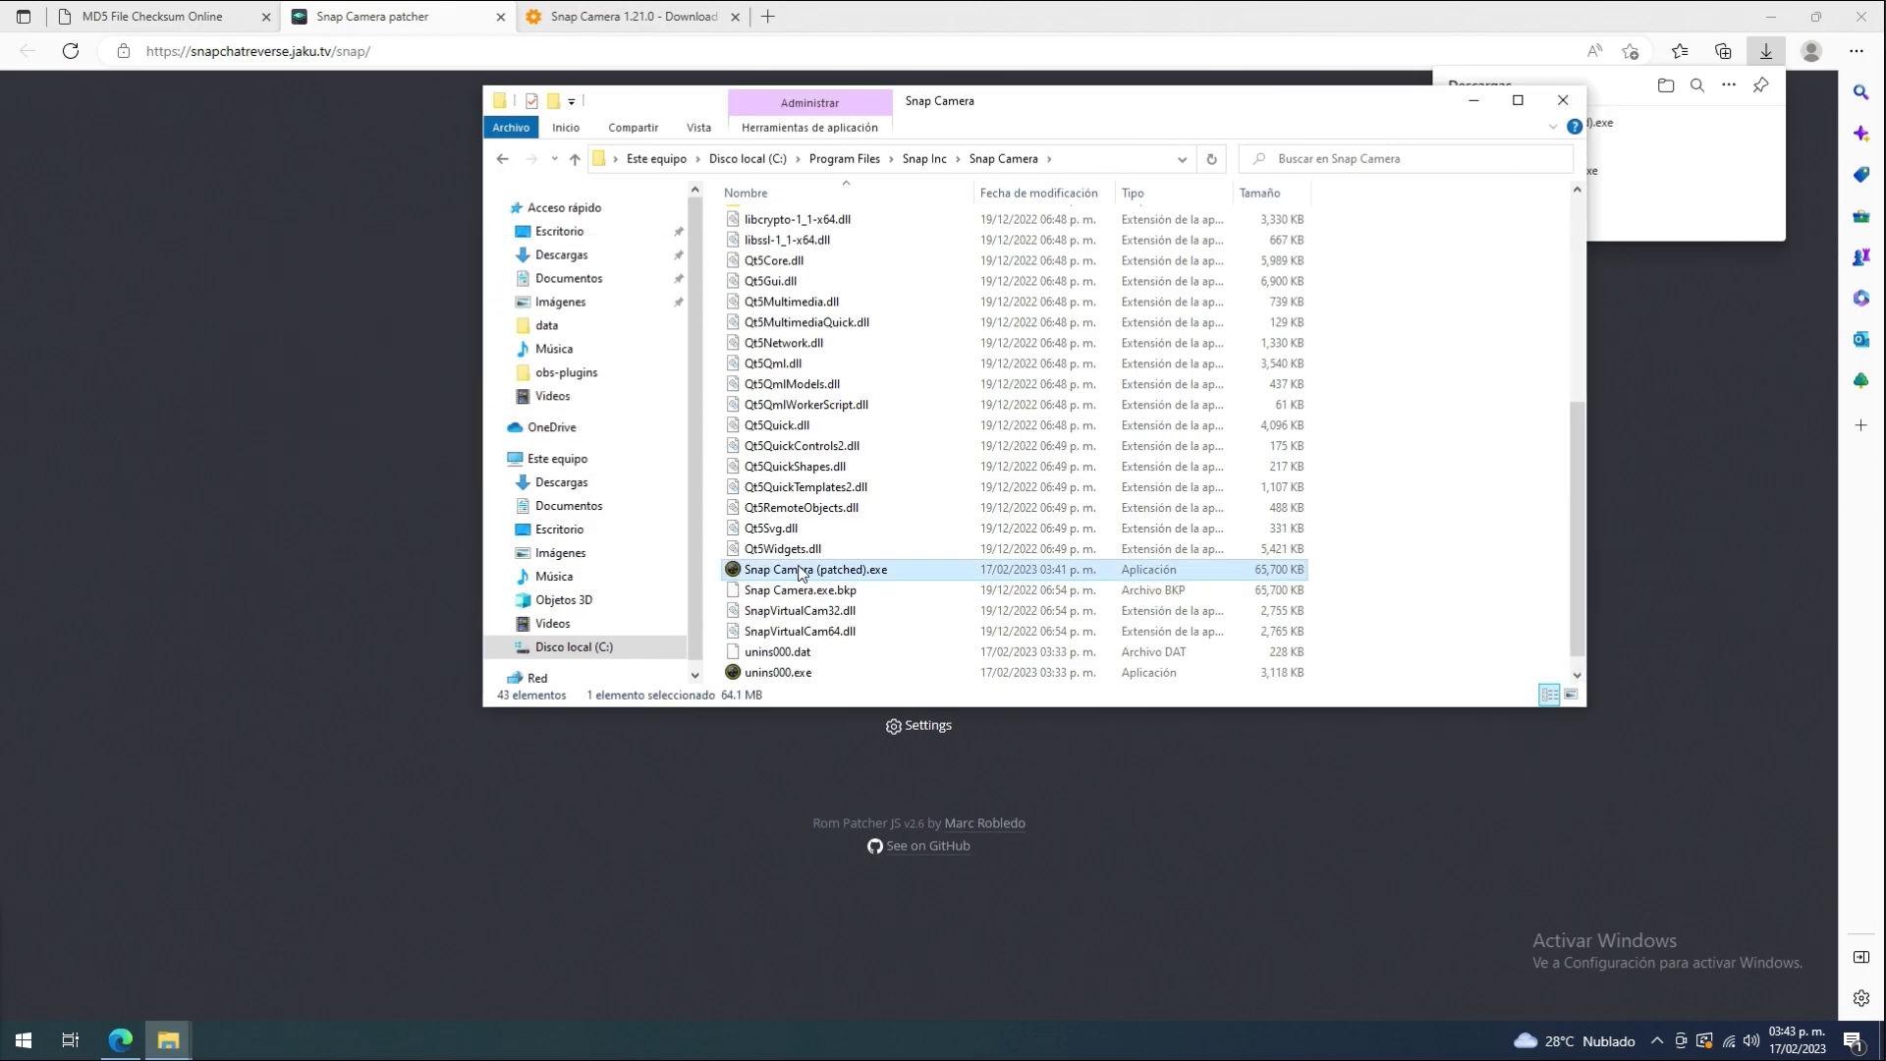
Rename Snap Camera (patched).exe as Snap Camera.exe in the program folder and authorize the change.
{"action": "right_click", "coordinate": [798, 568]}
{"action": "left_click", "coordinate": [877, 903]}
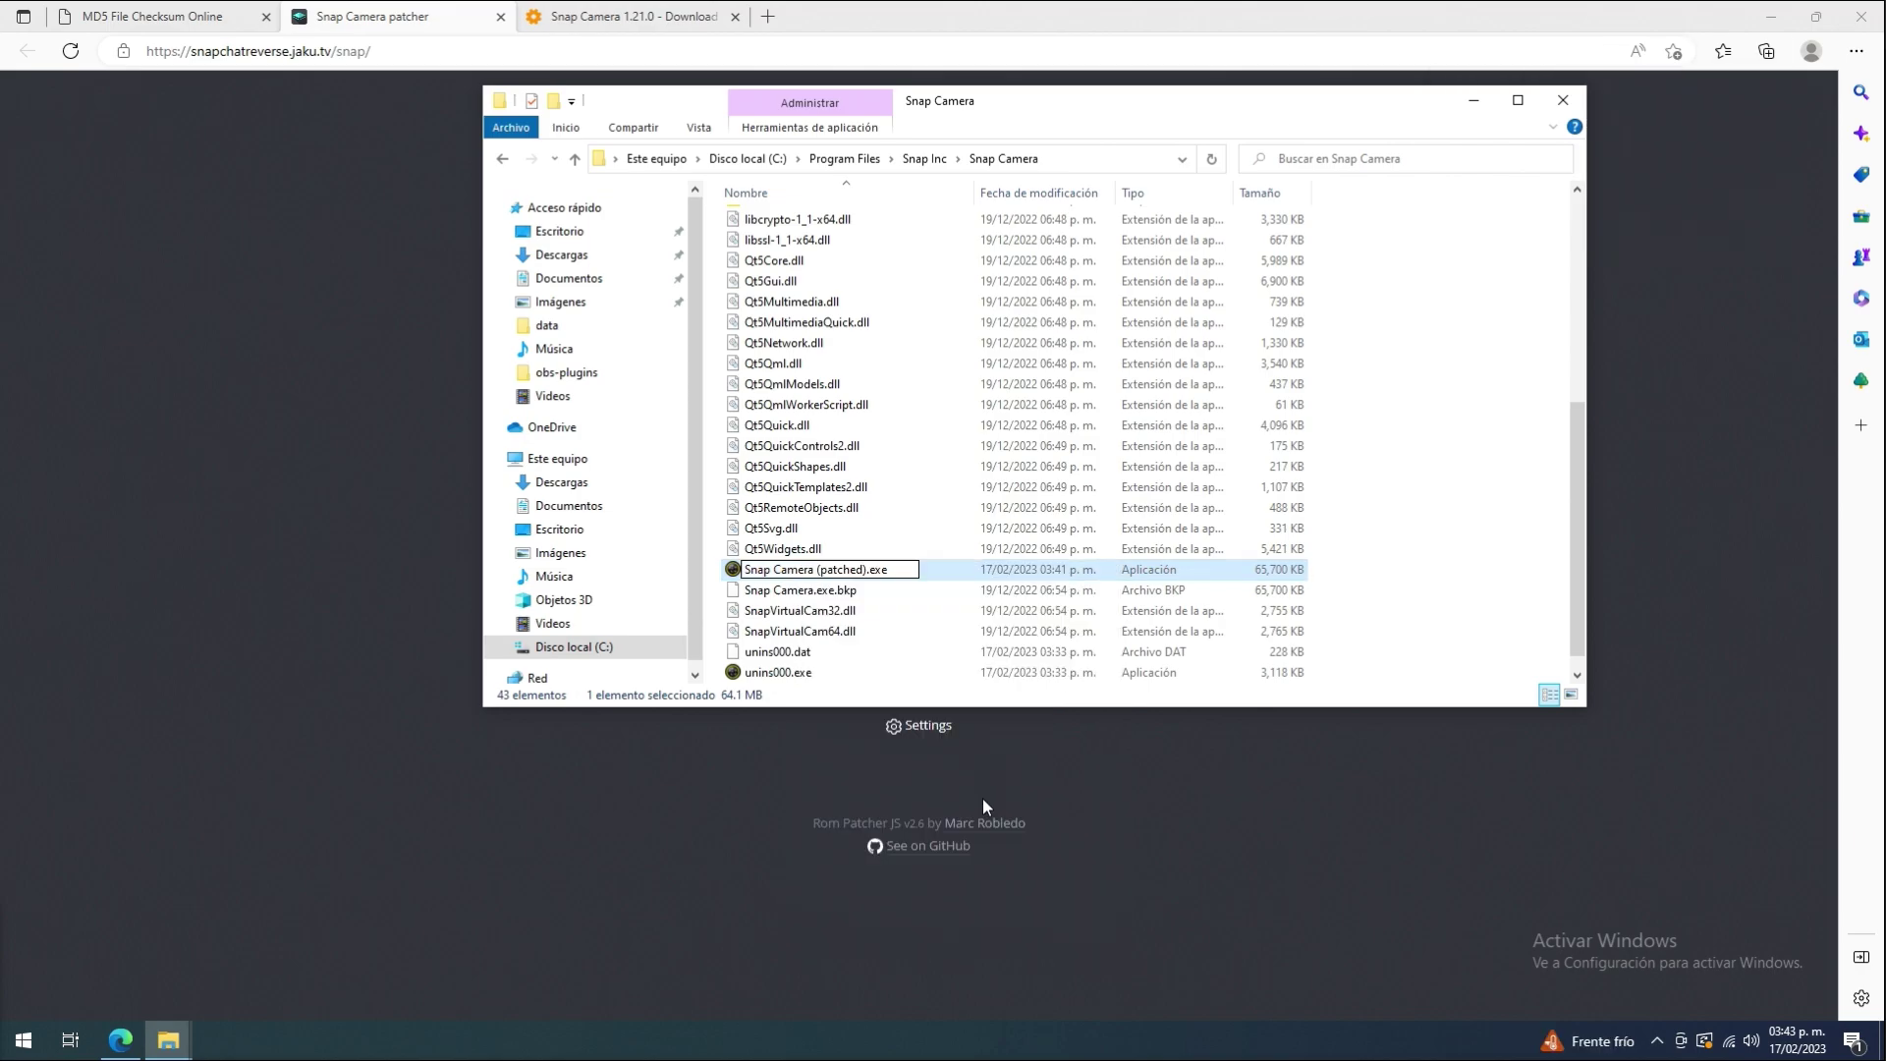
{"action": "key", "text": "Right"}
{"action": "key", "text": "BackSpace"}
{"action": "key", "text": "BackSpace"}
{"action": "key", "text": "BackSpace"}
{"action": "key", "text": "BackSpace"}
{"action": "key", "text": "BackSpace"}
{"action": "key", "text": "BackSpace"}
{"action": "key", "text": "BackSpace"}
{"action": "key", "text": "BackSpace"}
{"action": "key", "text": "BackSpace"}
{"action": "key", "text": "BackSpace"}
{"action": "key", "text": "Return"}
{"action": "key", "text": "Return"}
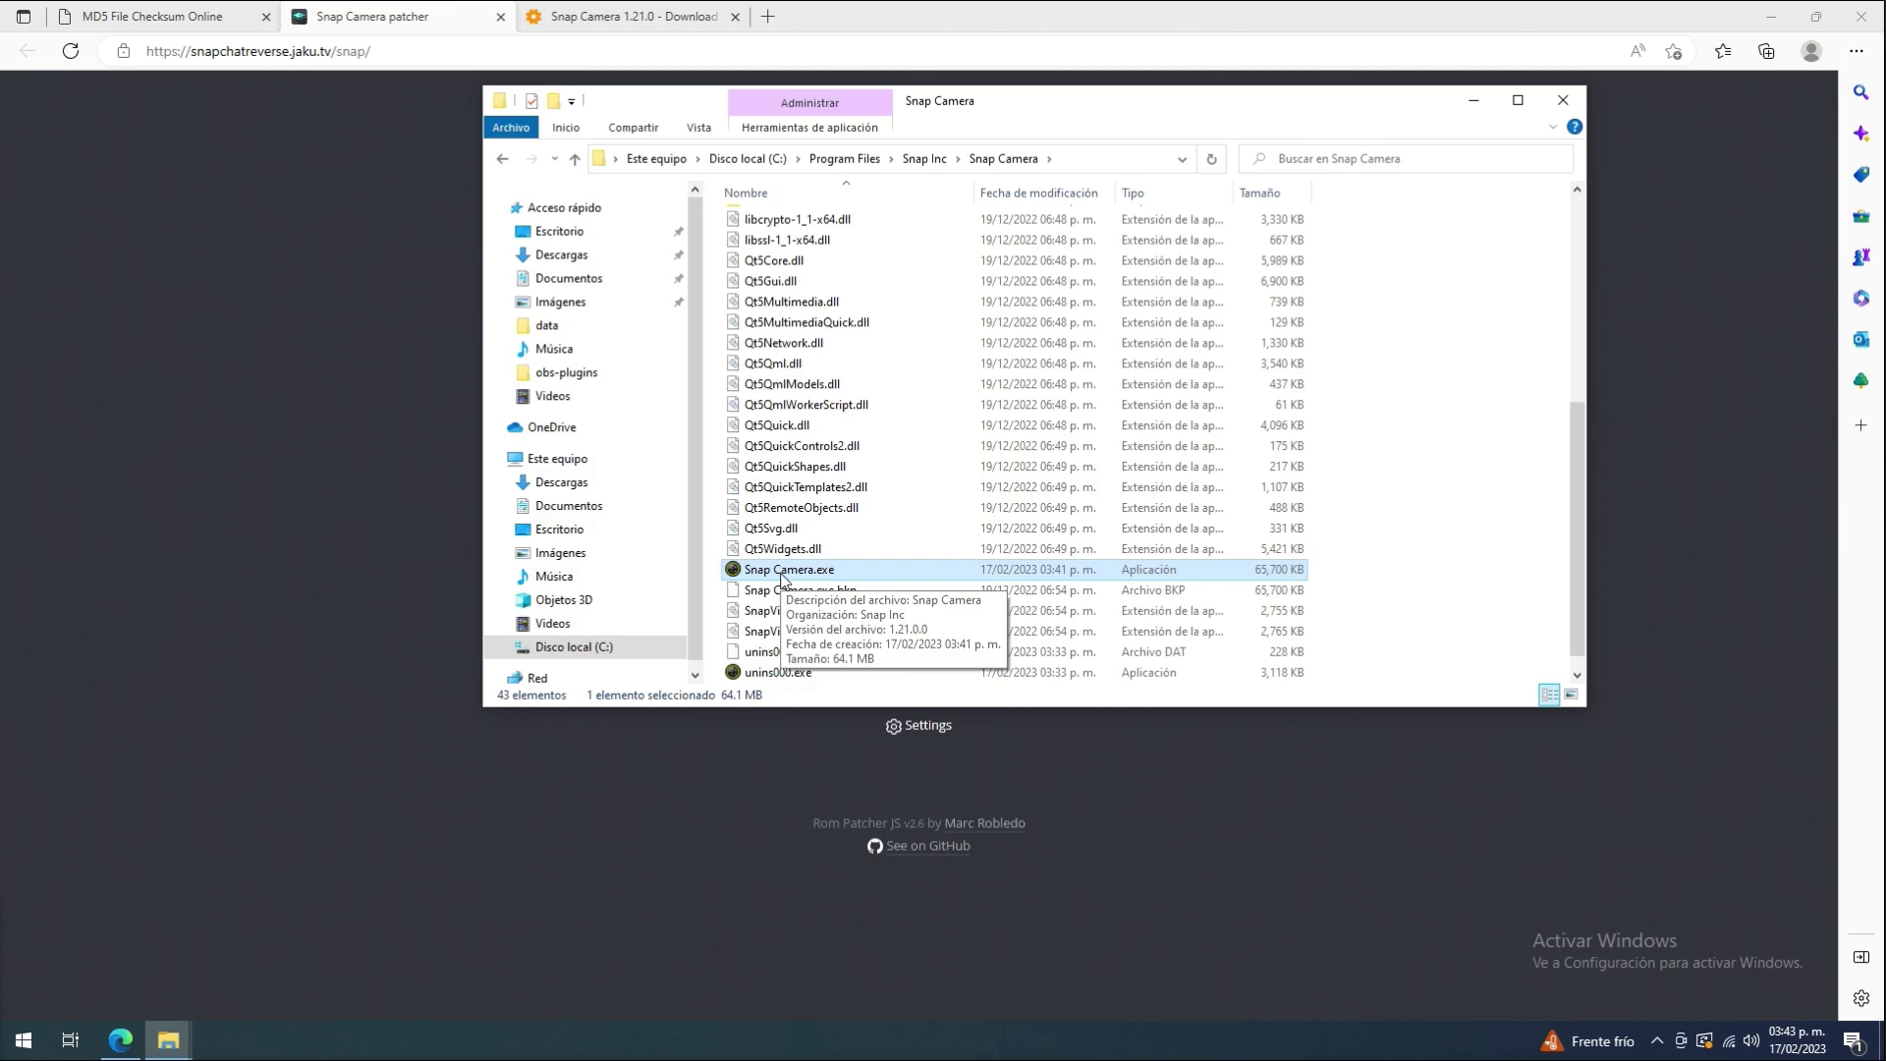
Launch the patched Snap Camera.exe, dismiss the discontinuation notice, and mark the Cartoon Style lens as a favorite.
{"action": "double_click", "coordinate": [784, 572]}
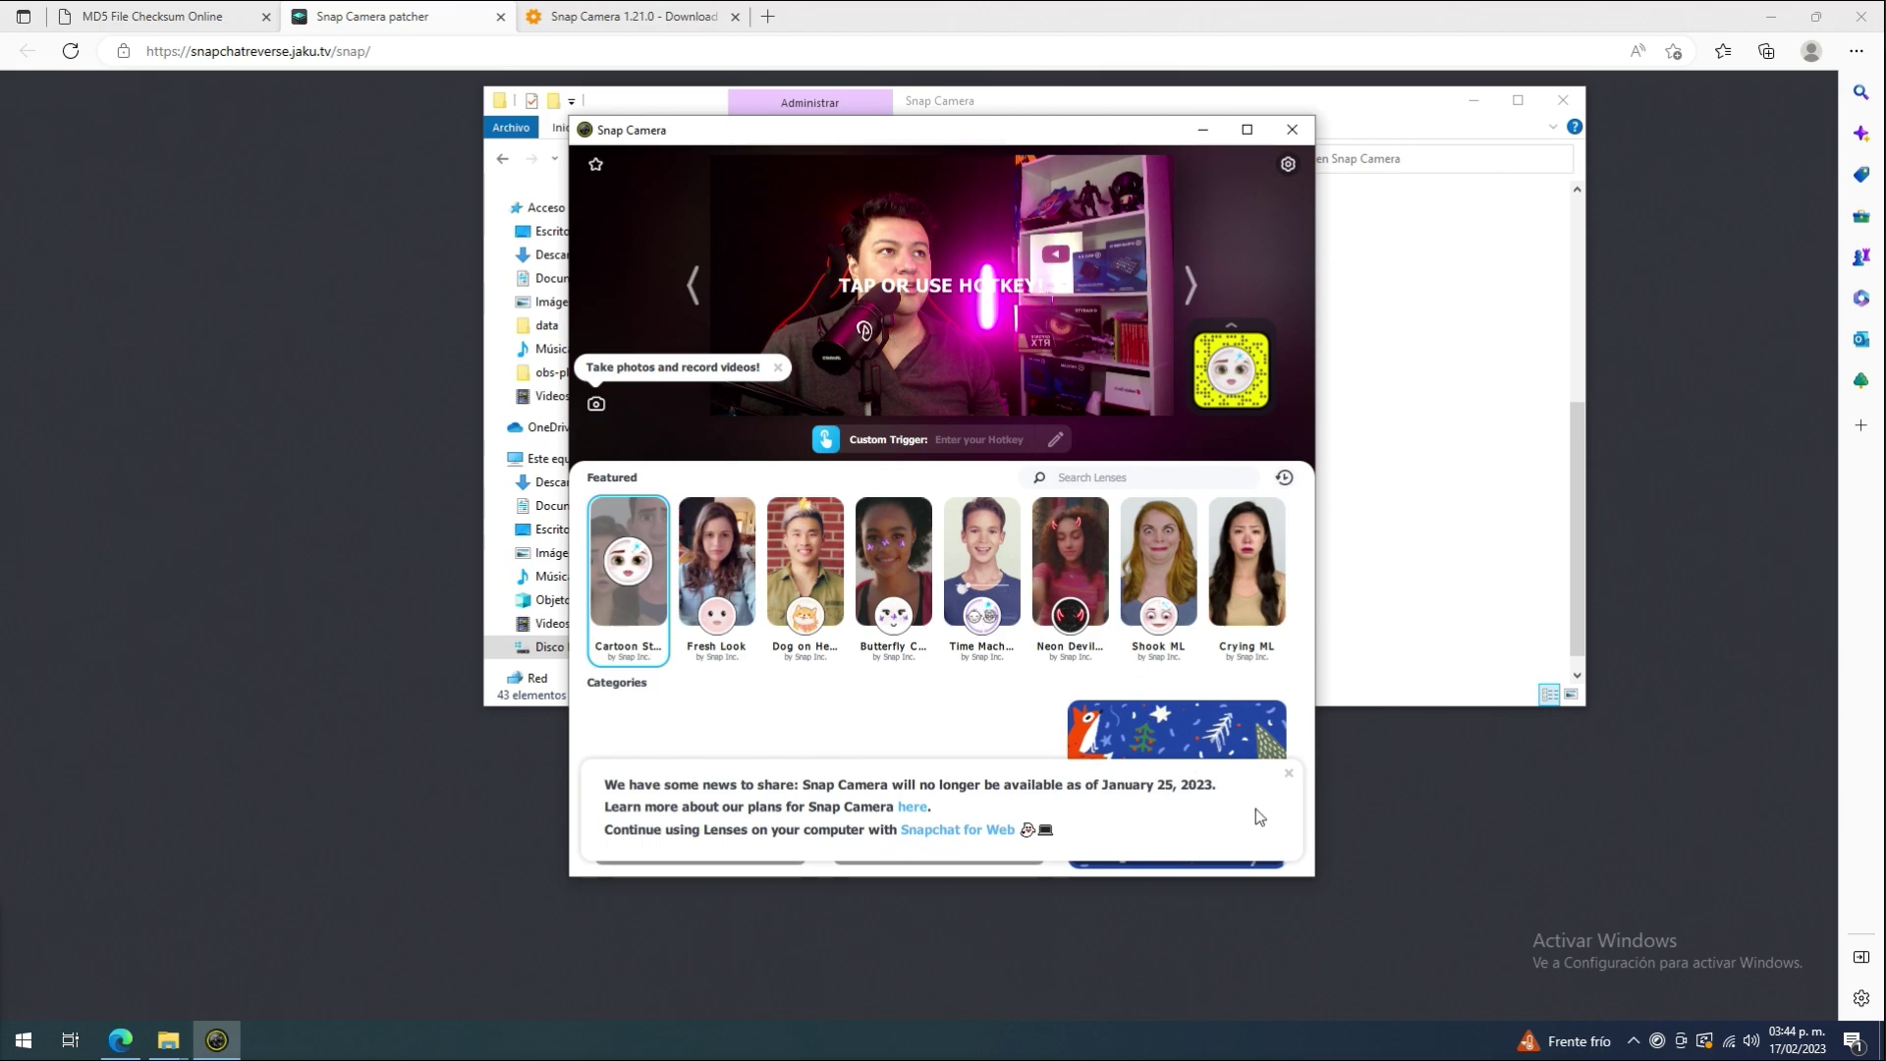
{"action": "left_click", "coordinate": [1288, 775]}
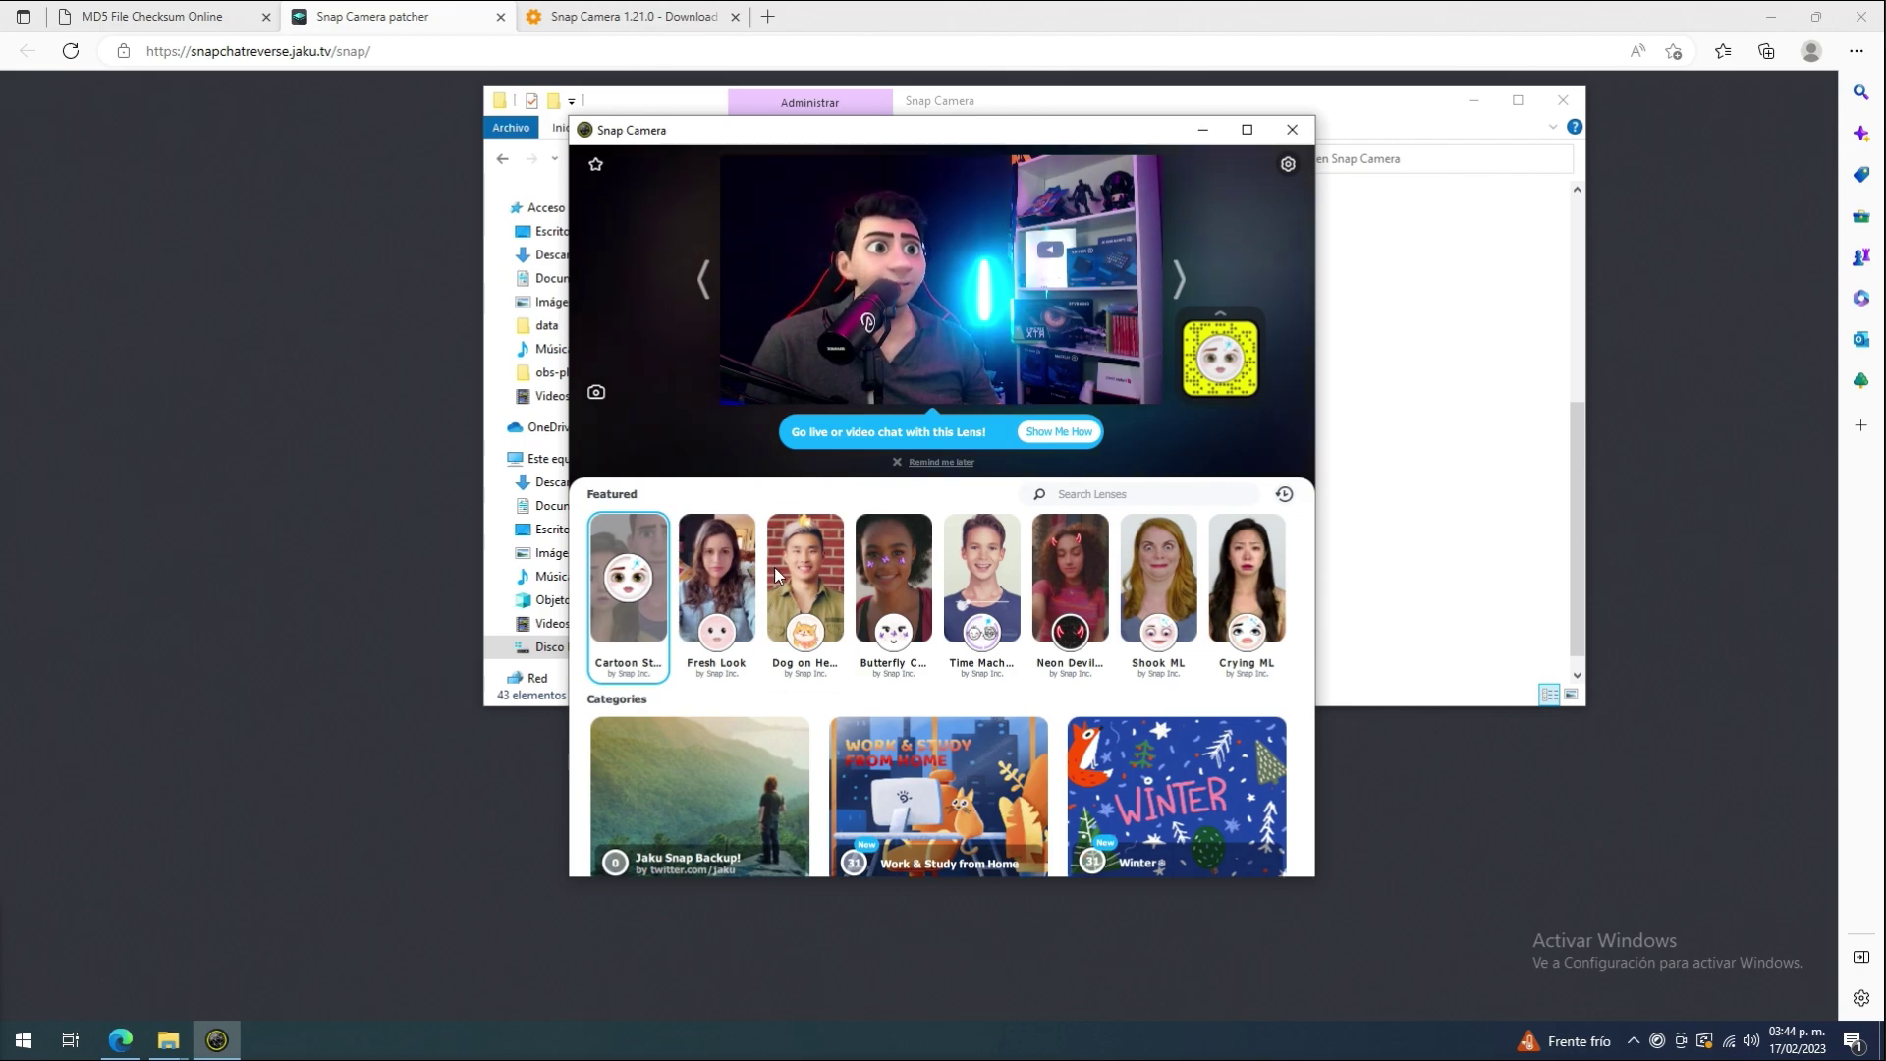
{"action": "left_click", "coordinate": [601, 525]}
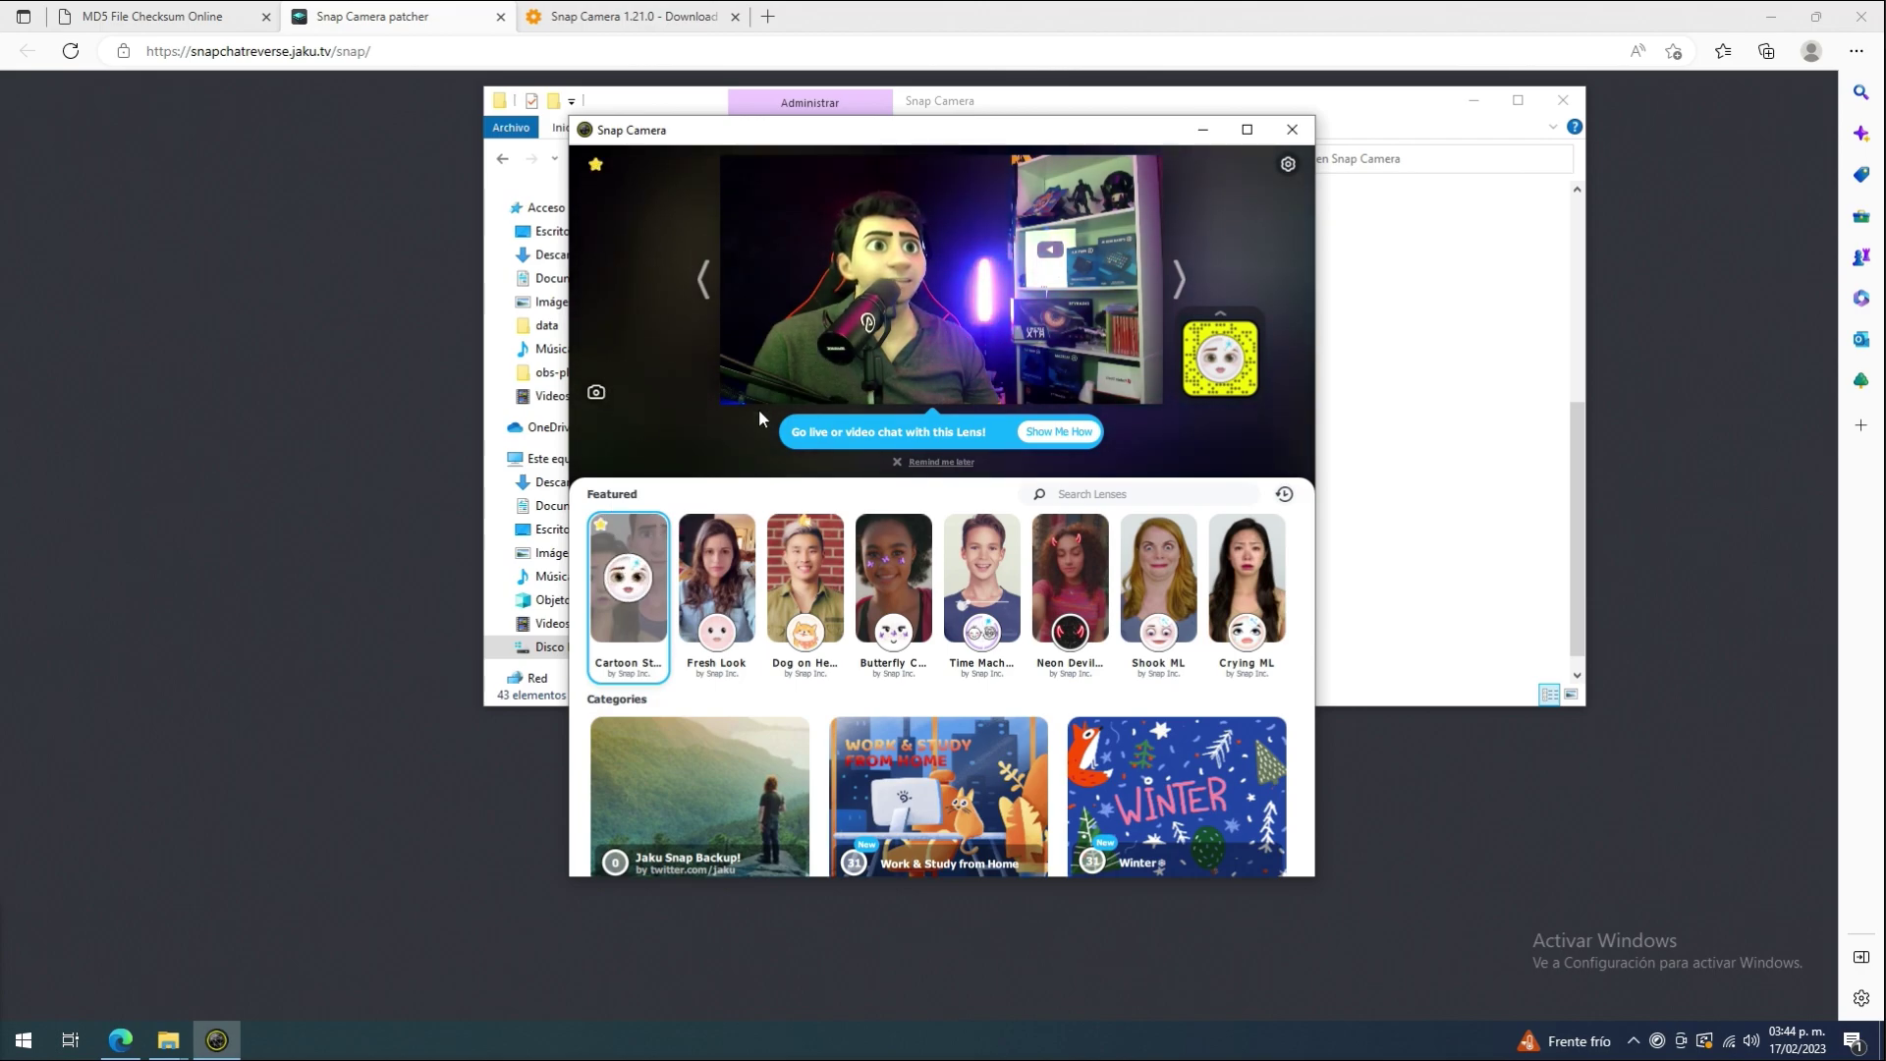
Review Snap Camera's camera, resolution, microphone, preview and hotkey settings, and return to the lens view.
{"action": "left_click", "coordinate": [1288, 164]}
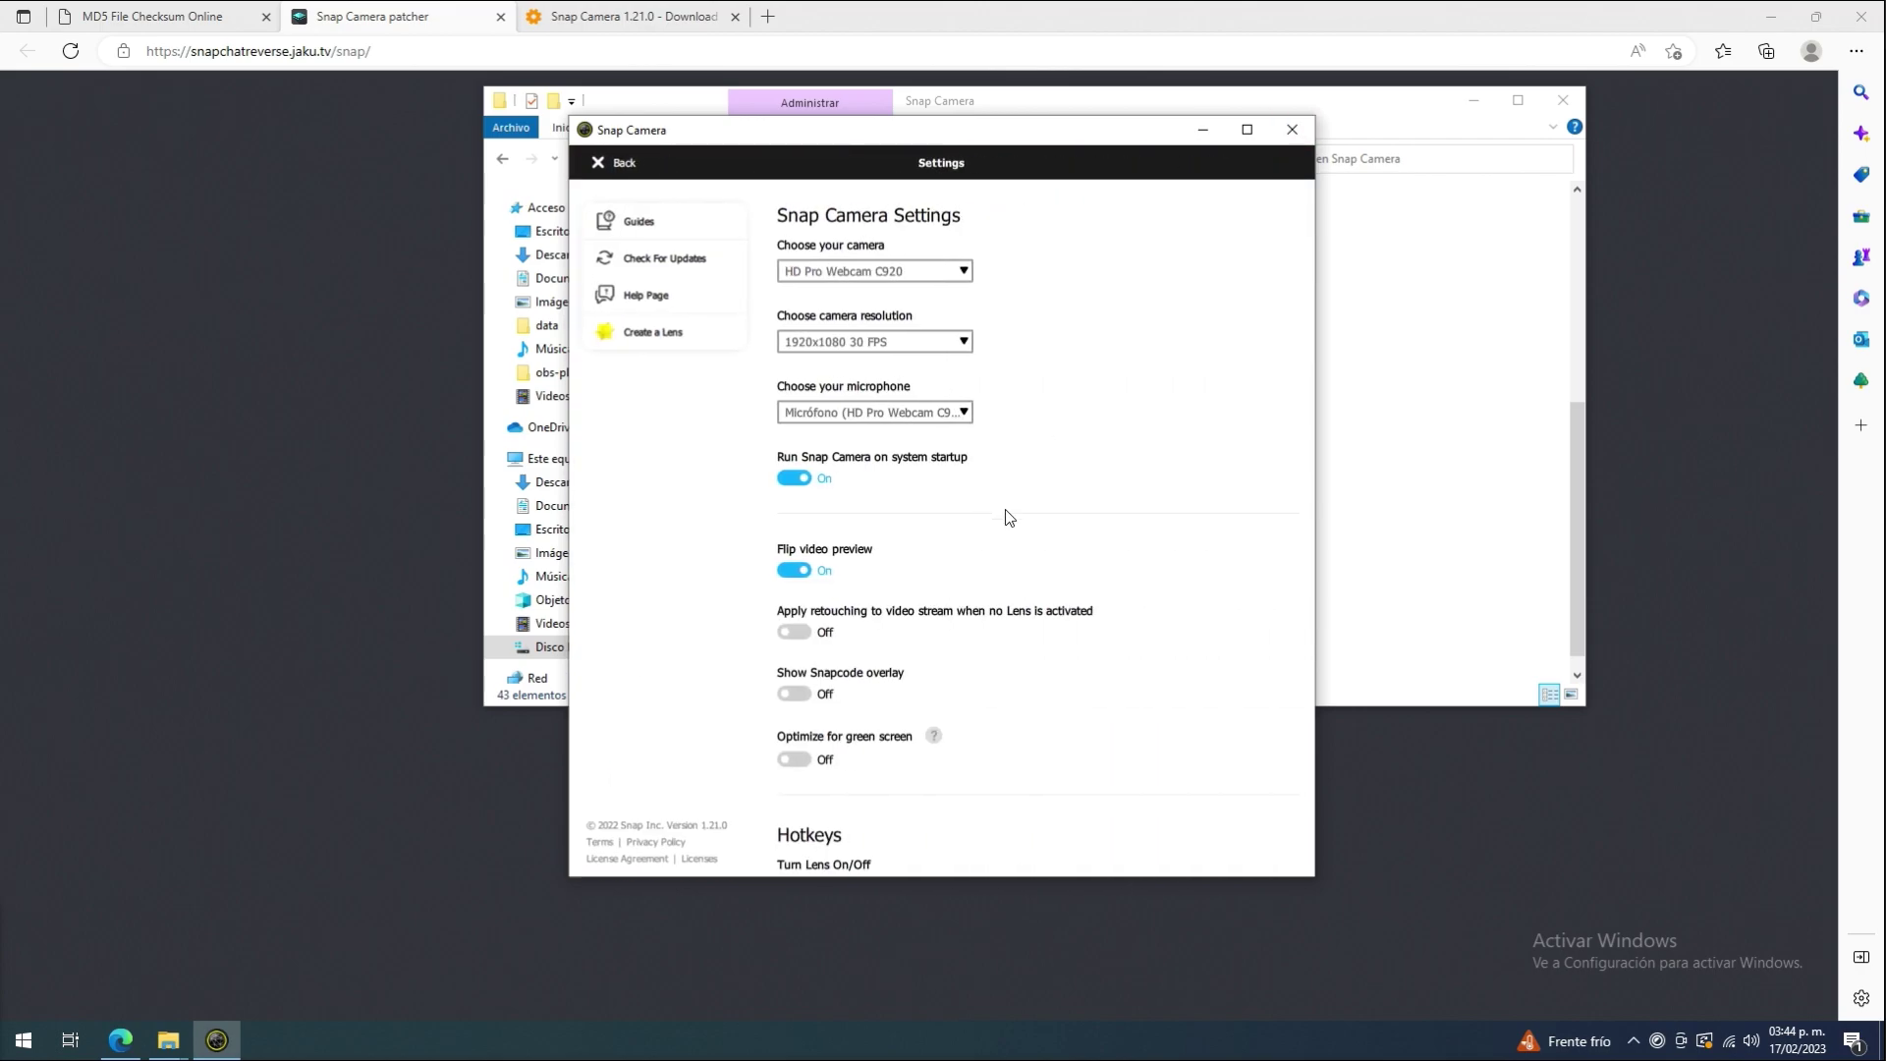
{"action": "scroll", "coordinate": [1008, 518], "scroll_direction": "down", "scroll_amount": 3}
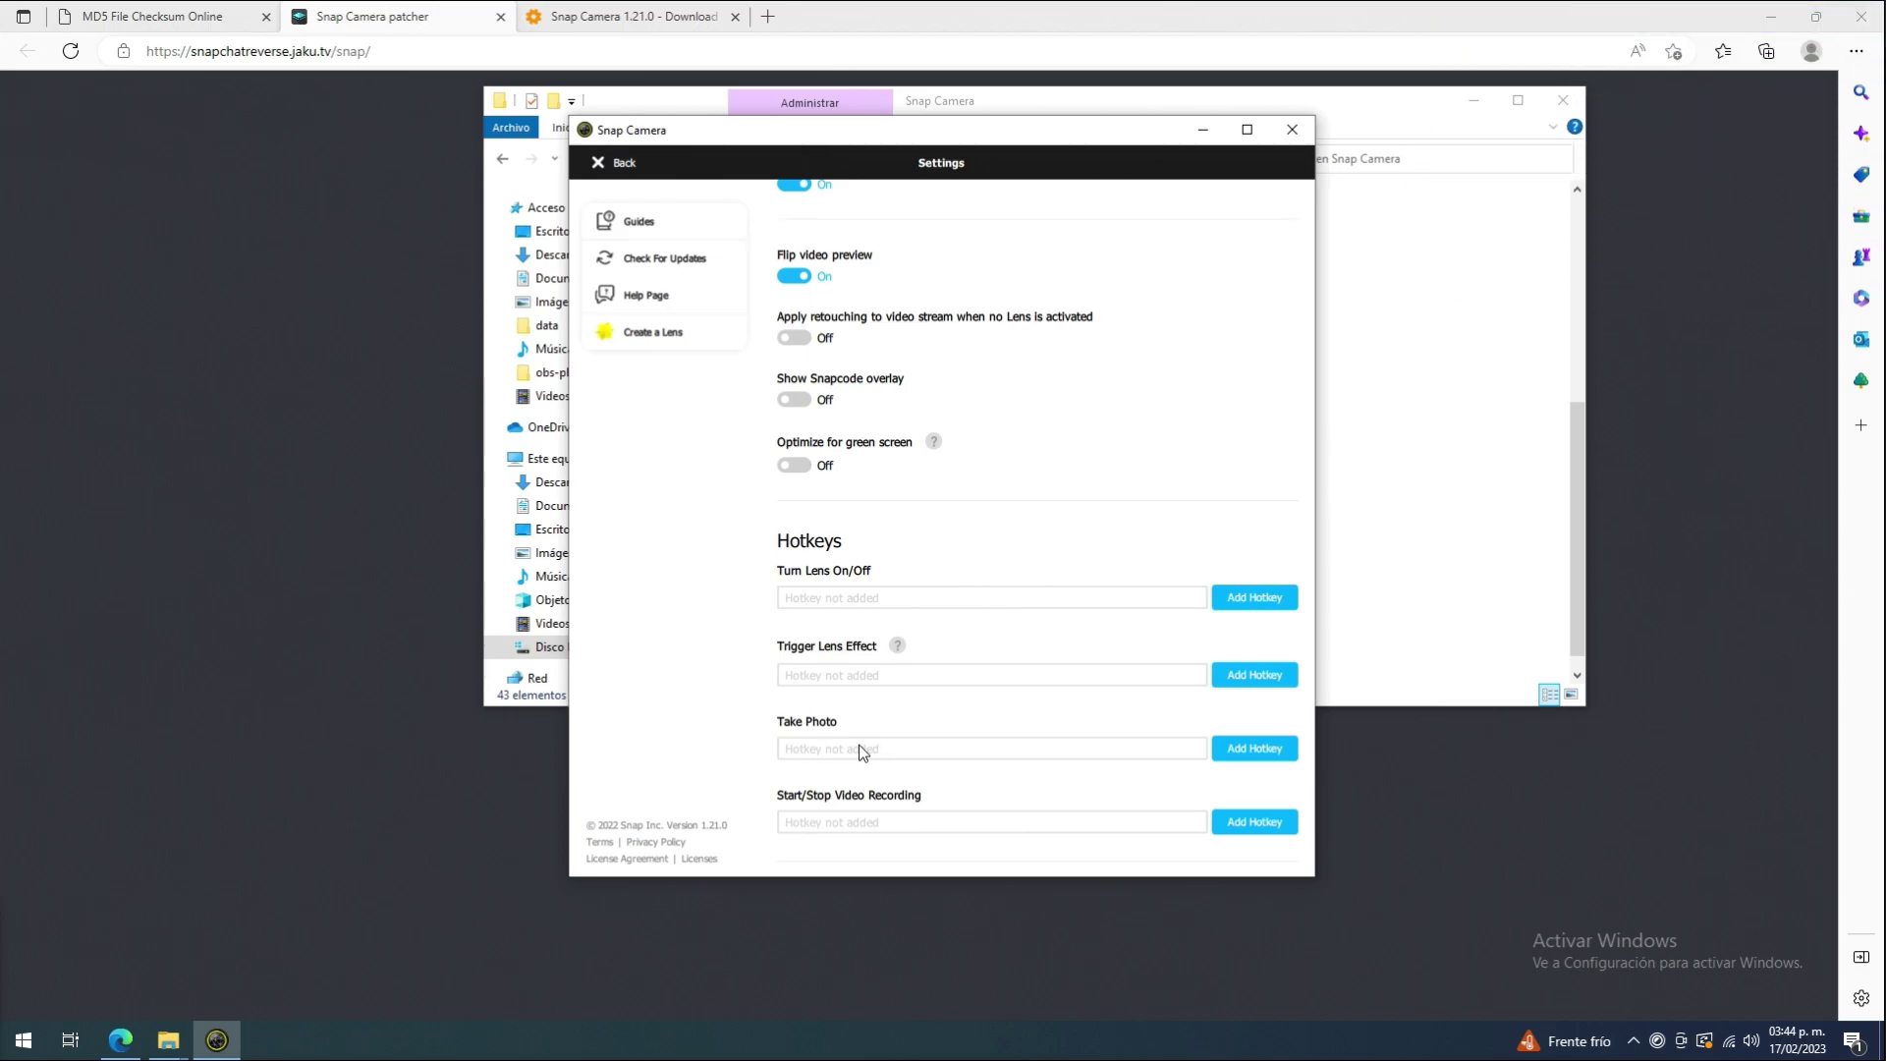
{"action": "left_click", "coordinate": [615, 168]}
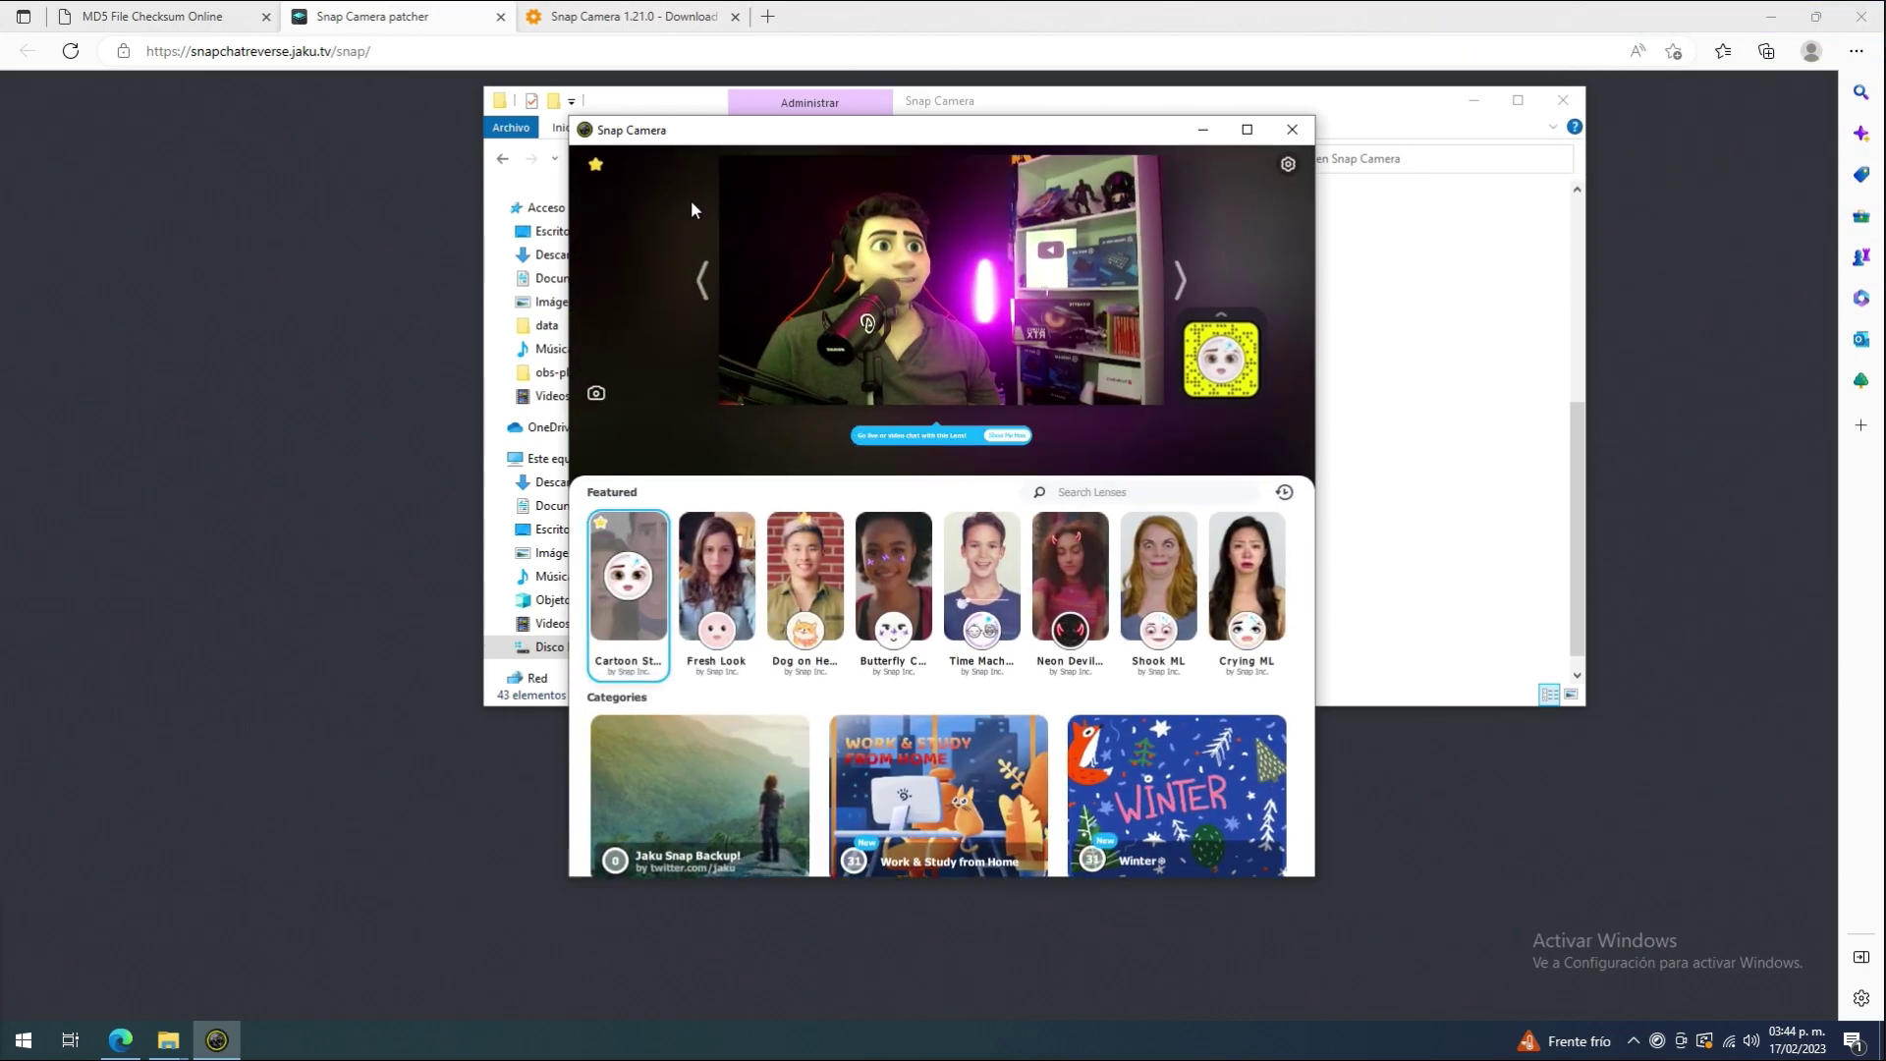
Assign the hotkey Control + 1 to the favorite Cartoon Style lens and save it.
{"action": "left_click", "coordinate": [596, 165]}
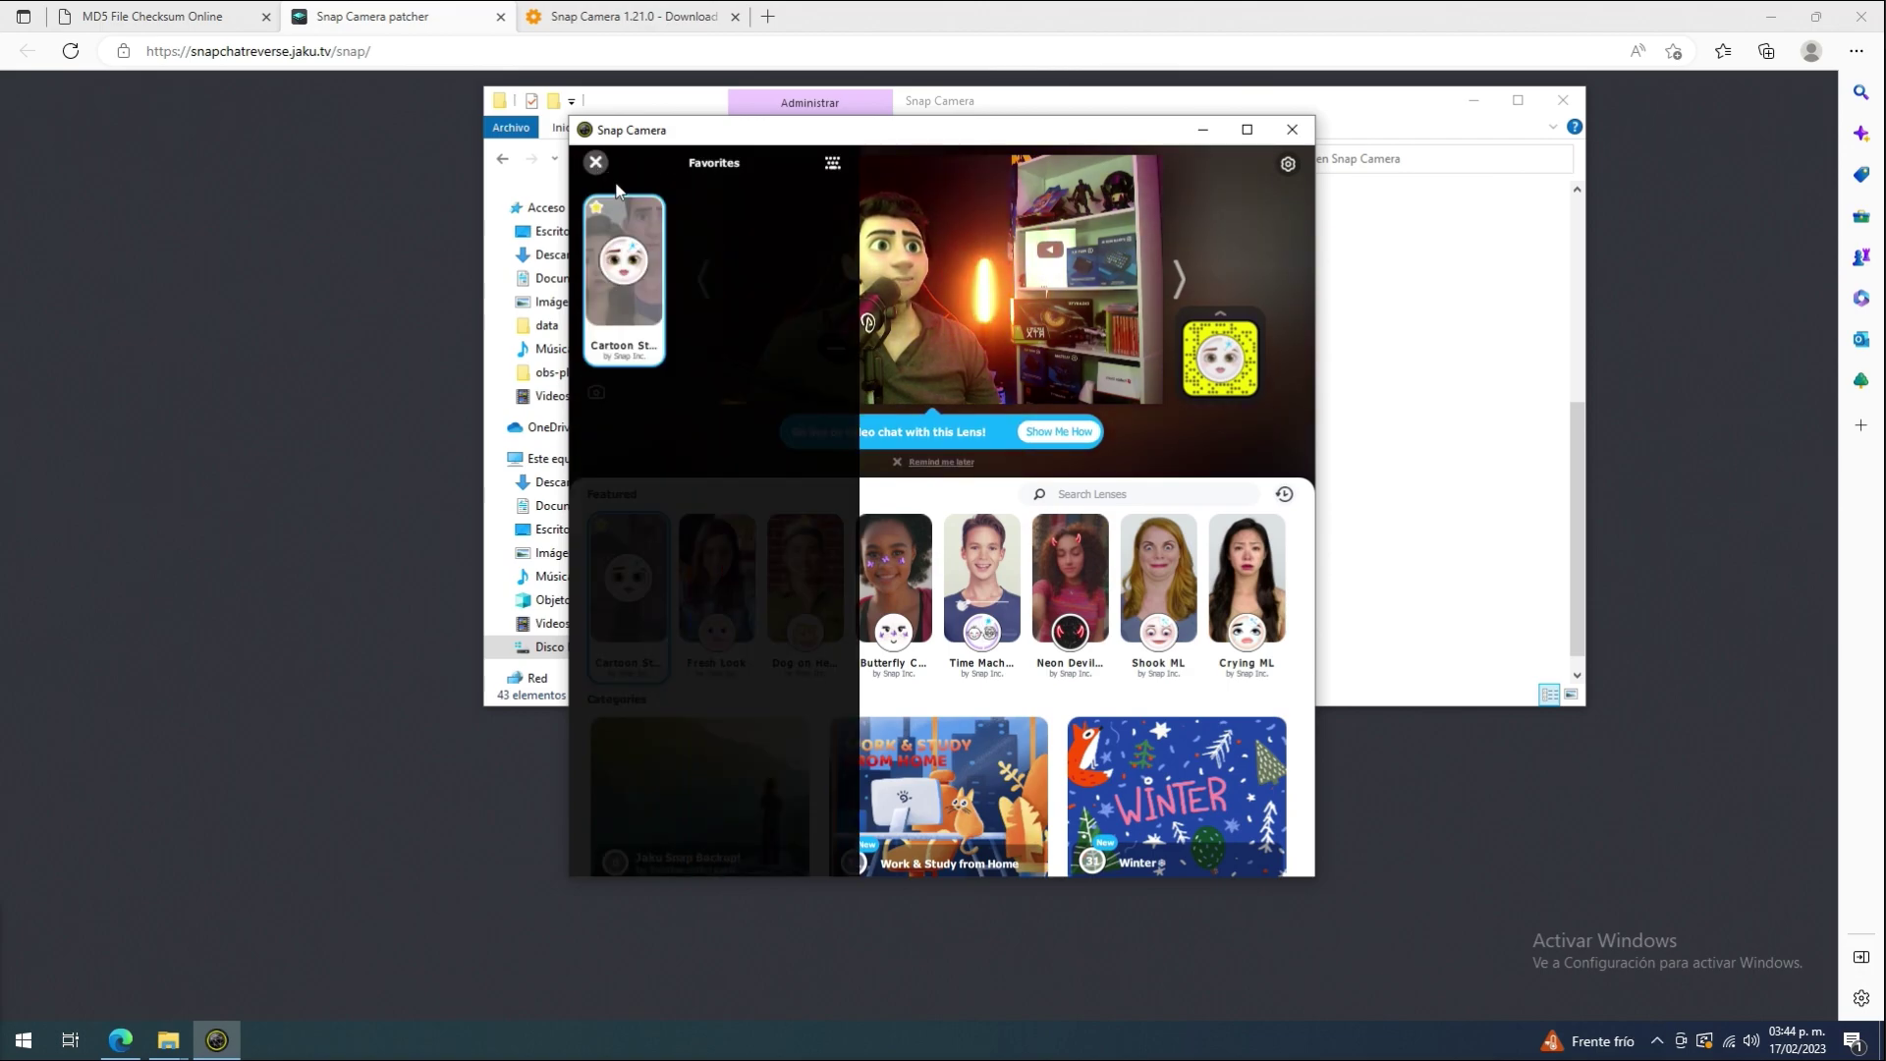
{"action": "left_click", "coordinate": [831, 162]}
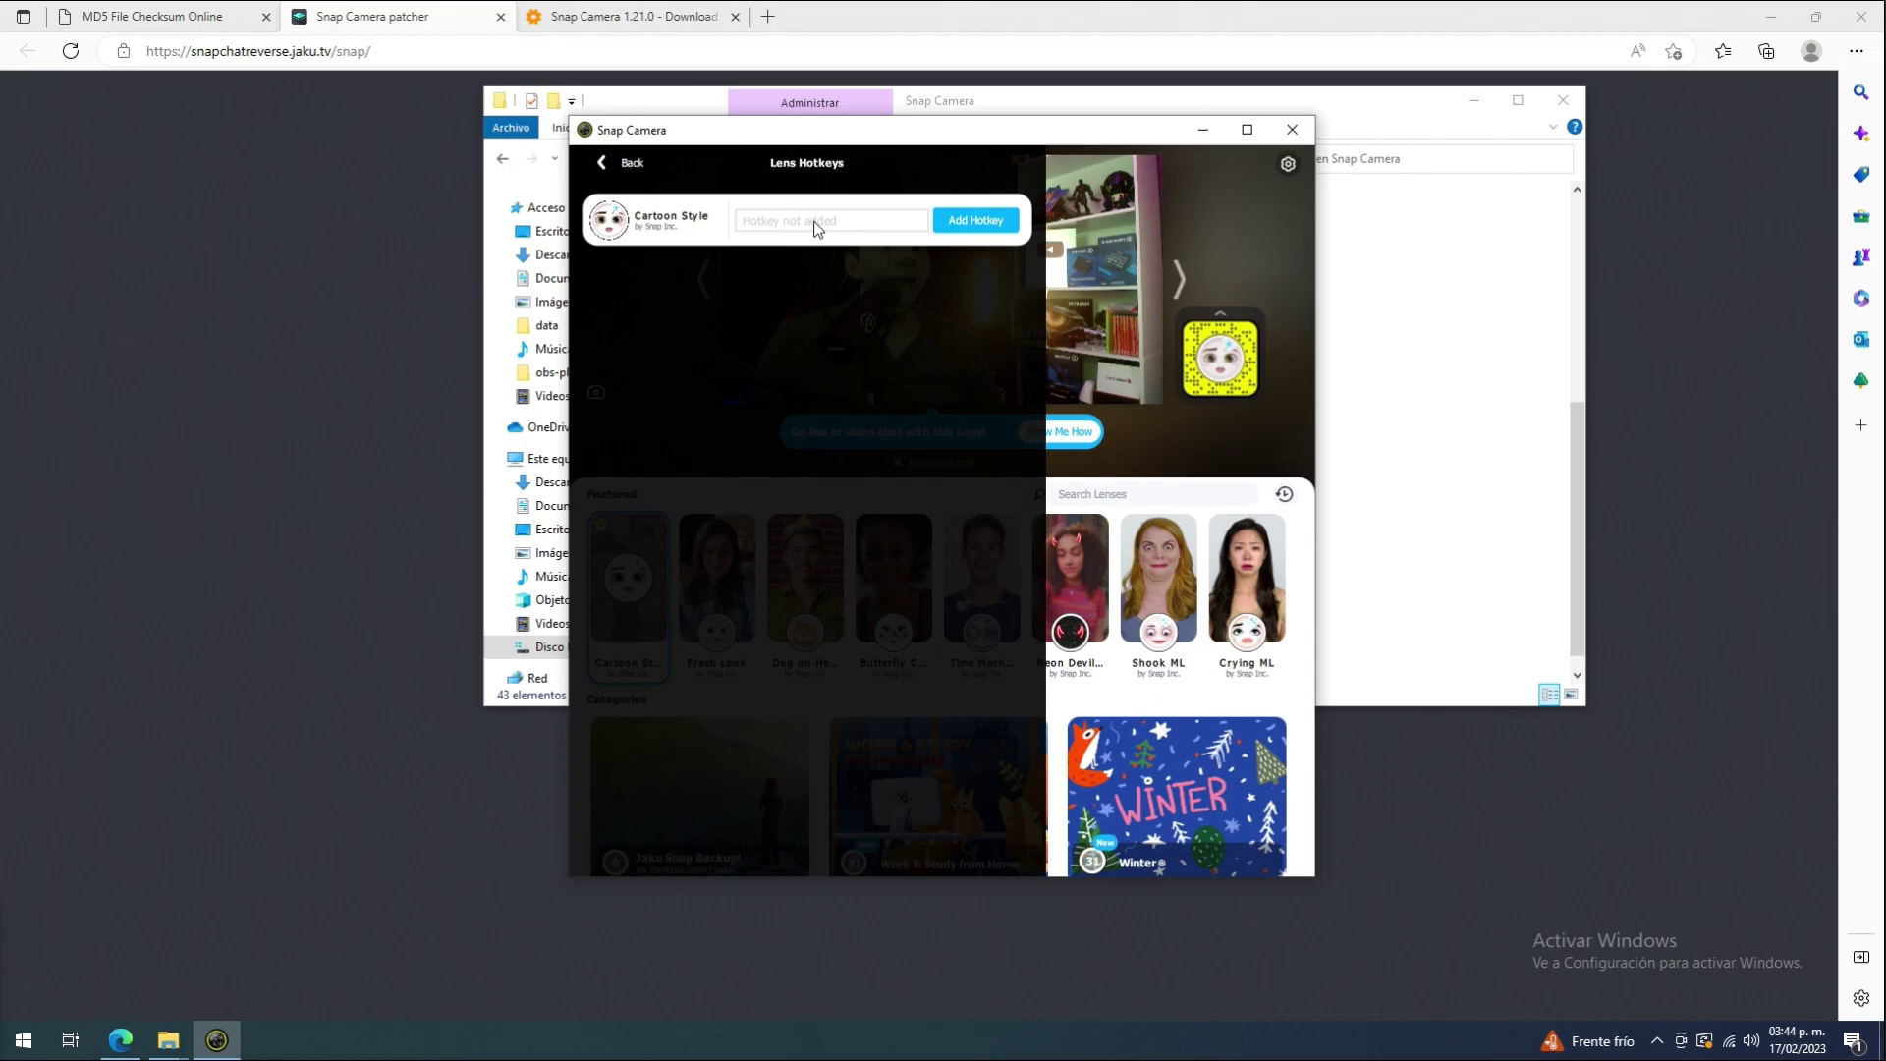
{"action": "left_click", "coordinate": [948, 224]}
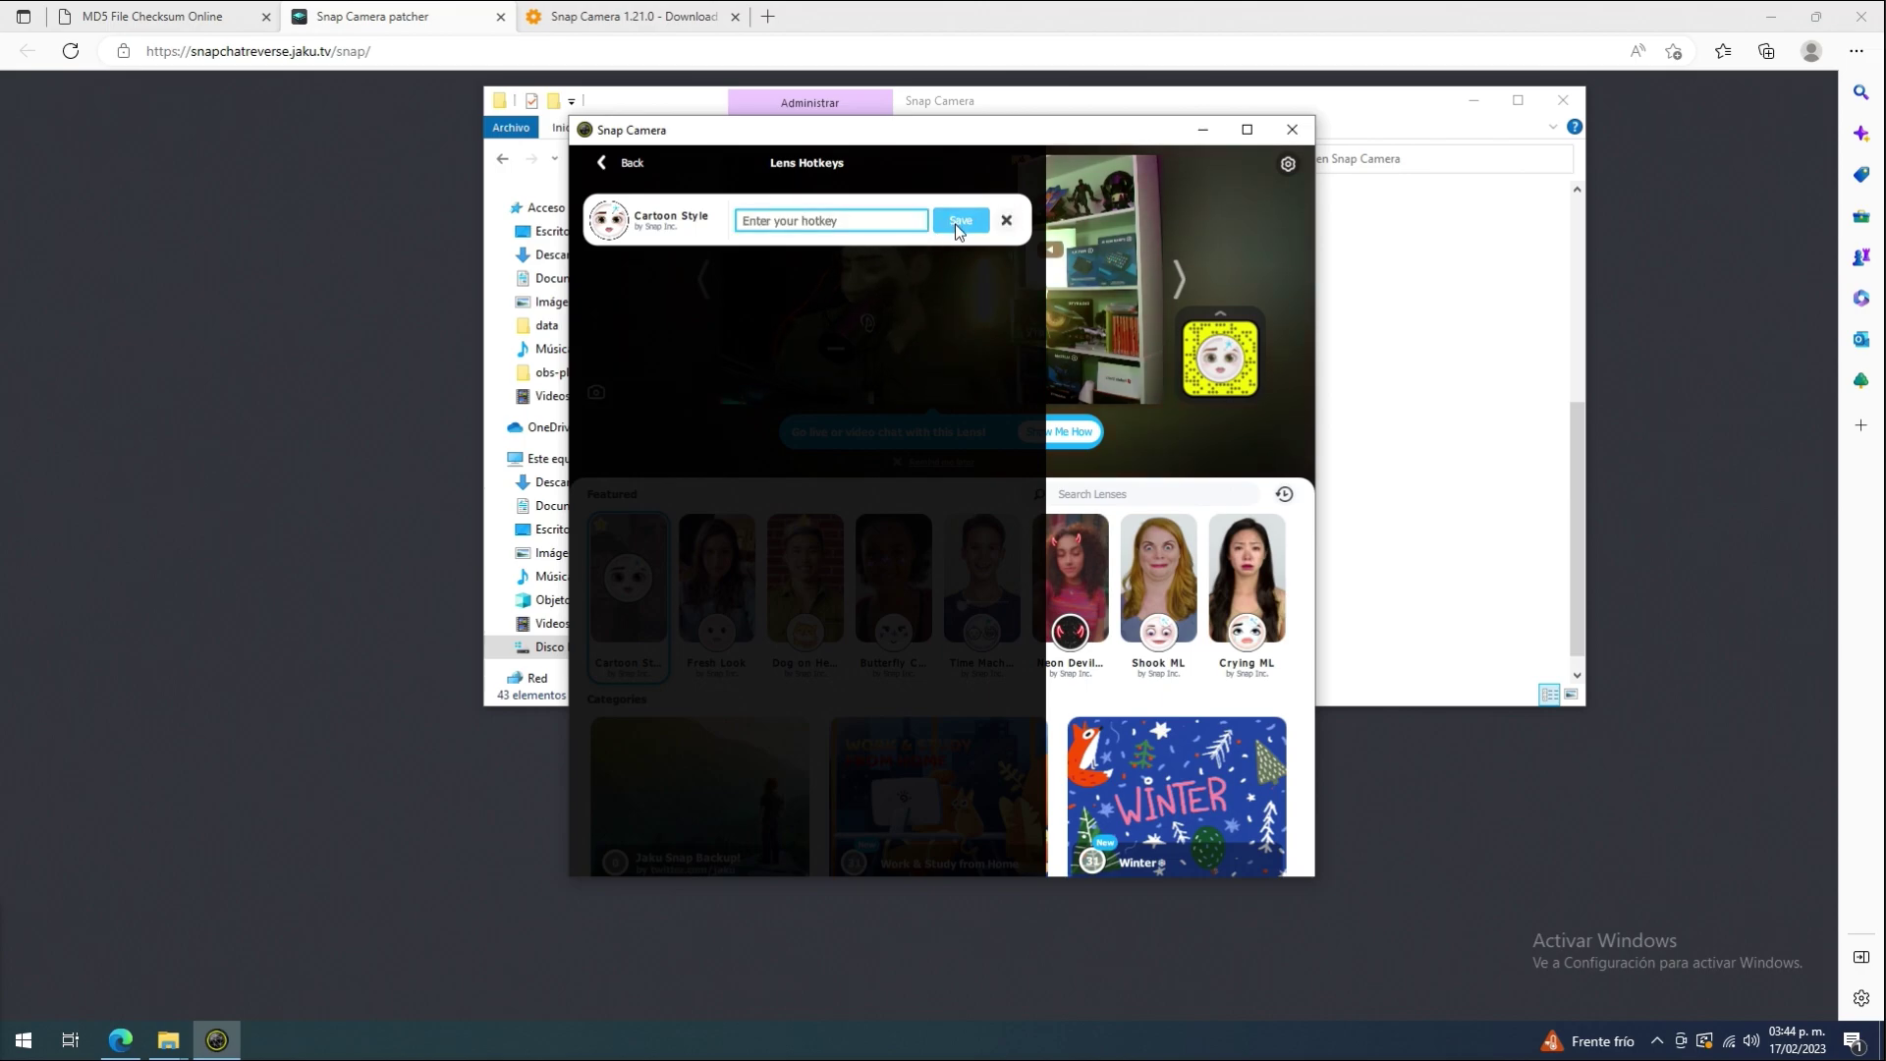
{"action": "key", "text": "ctrl+1"}
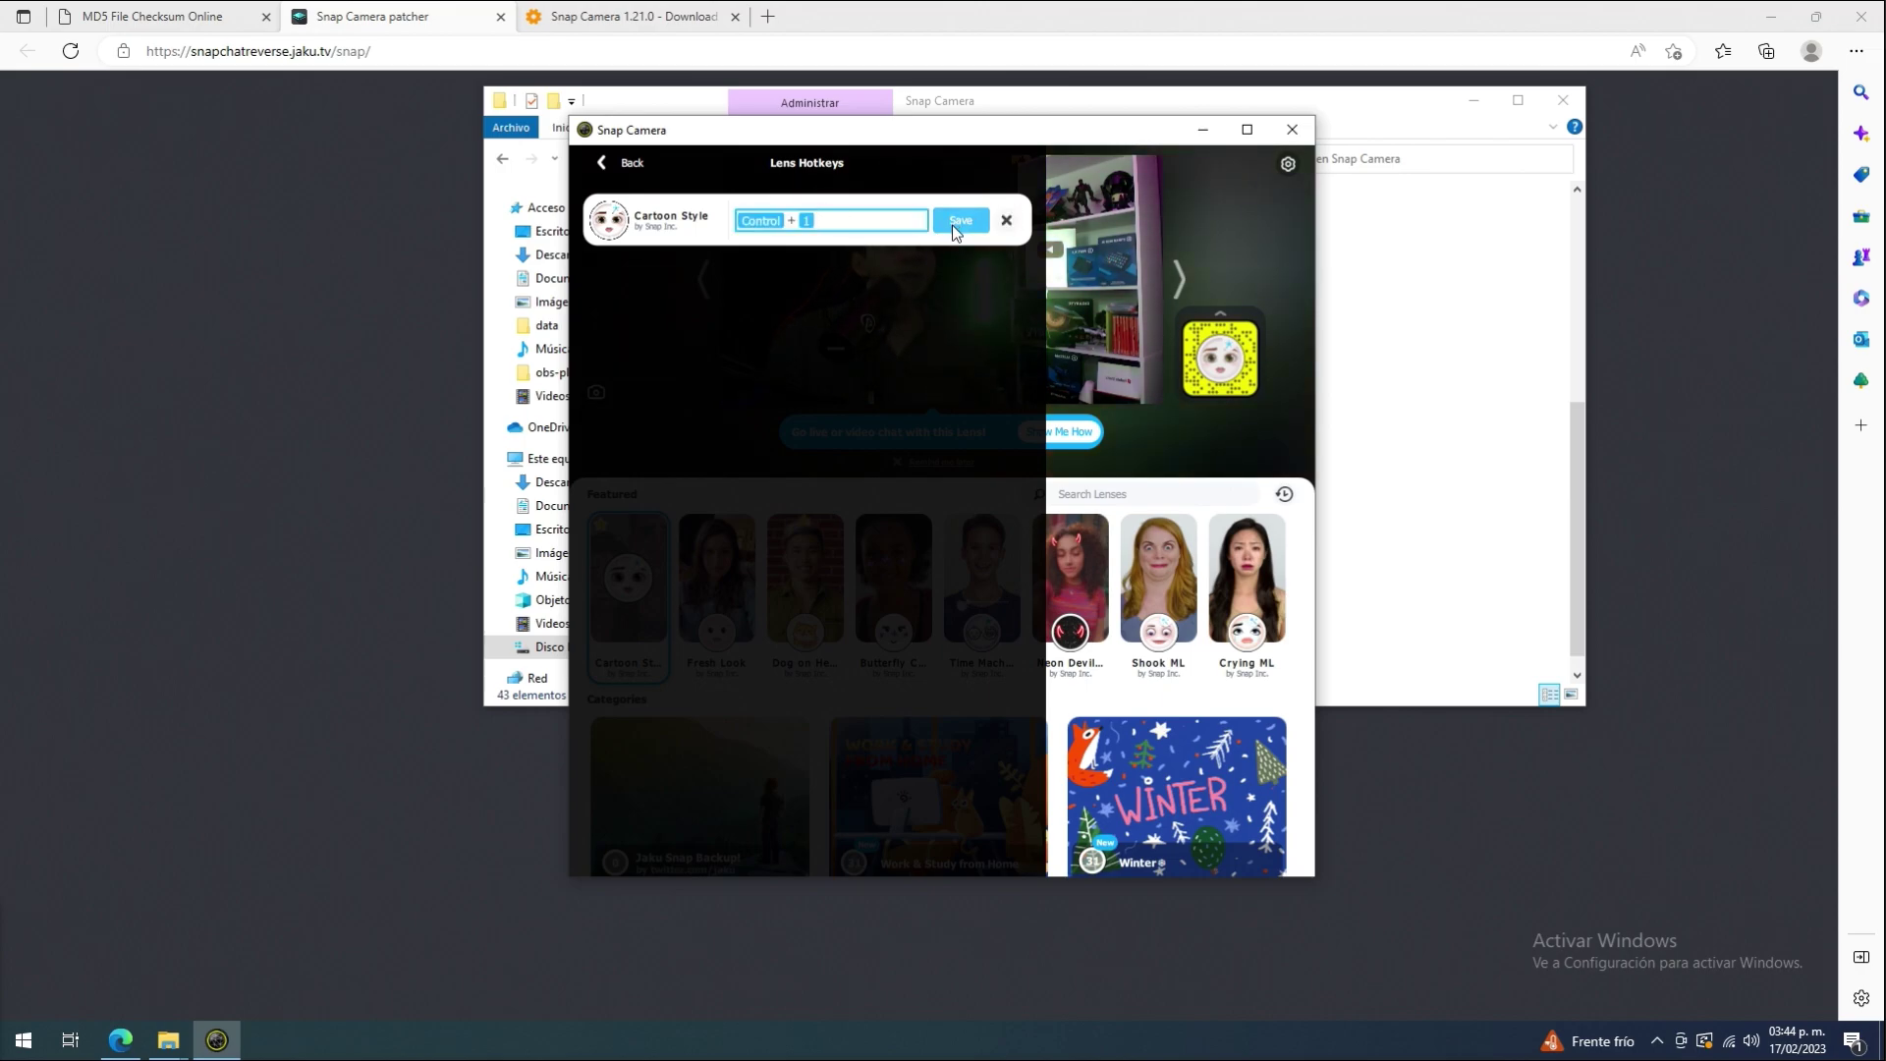
{"action": "left_click", "coordinate": [955, 224]}
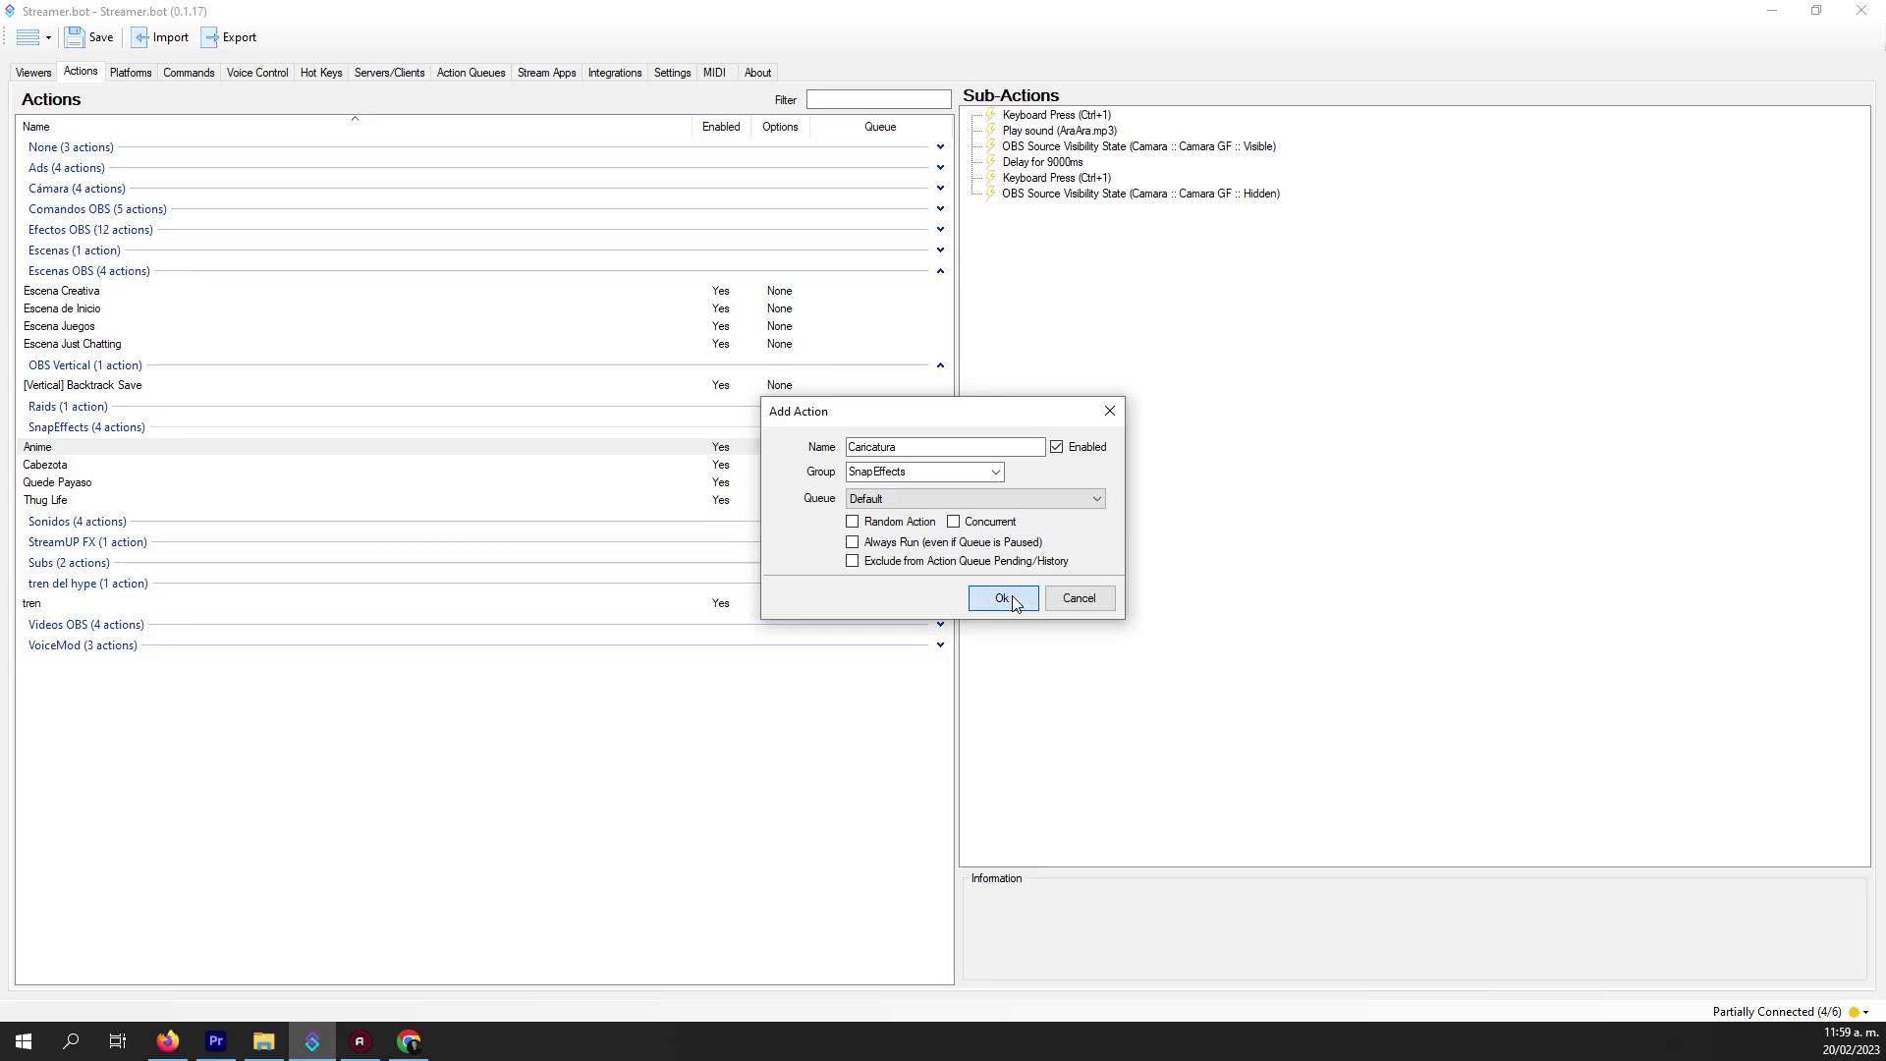
In Streamer.bot, create the Caricatura action in the SnapEffects group and add a Keyboard Press sub-action for Ctrl+1.
{"action": "left_click", "coordinate": [1014, 601]}
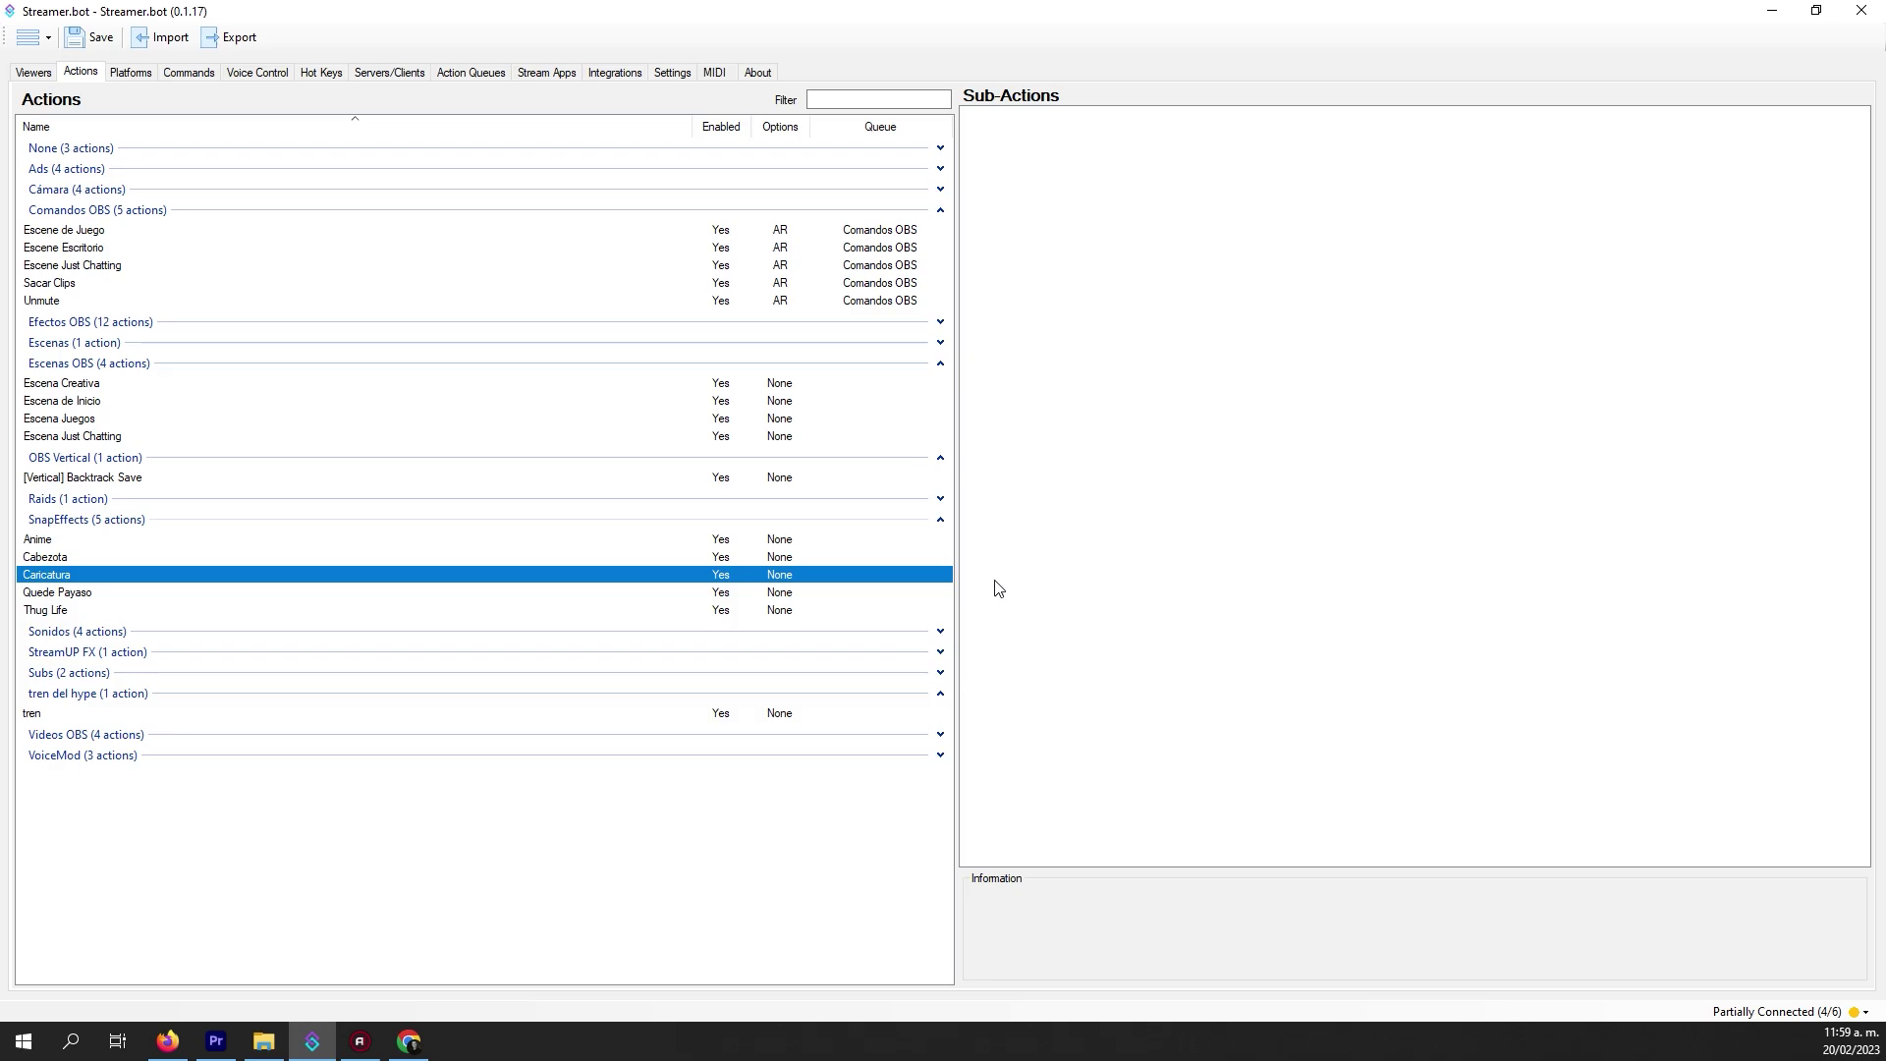
{"action": "right_click", "coordinate": [1019, 165]}
{"action": "mouse_move", "coordinate": [1070, 226]}
{"action": "mouse_move", "coordinate": [1267, 488]}
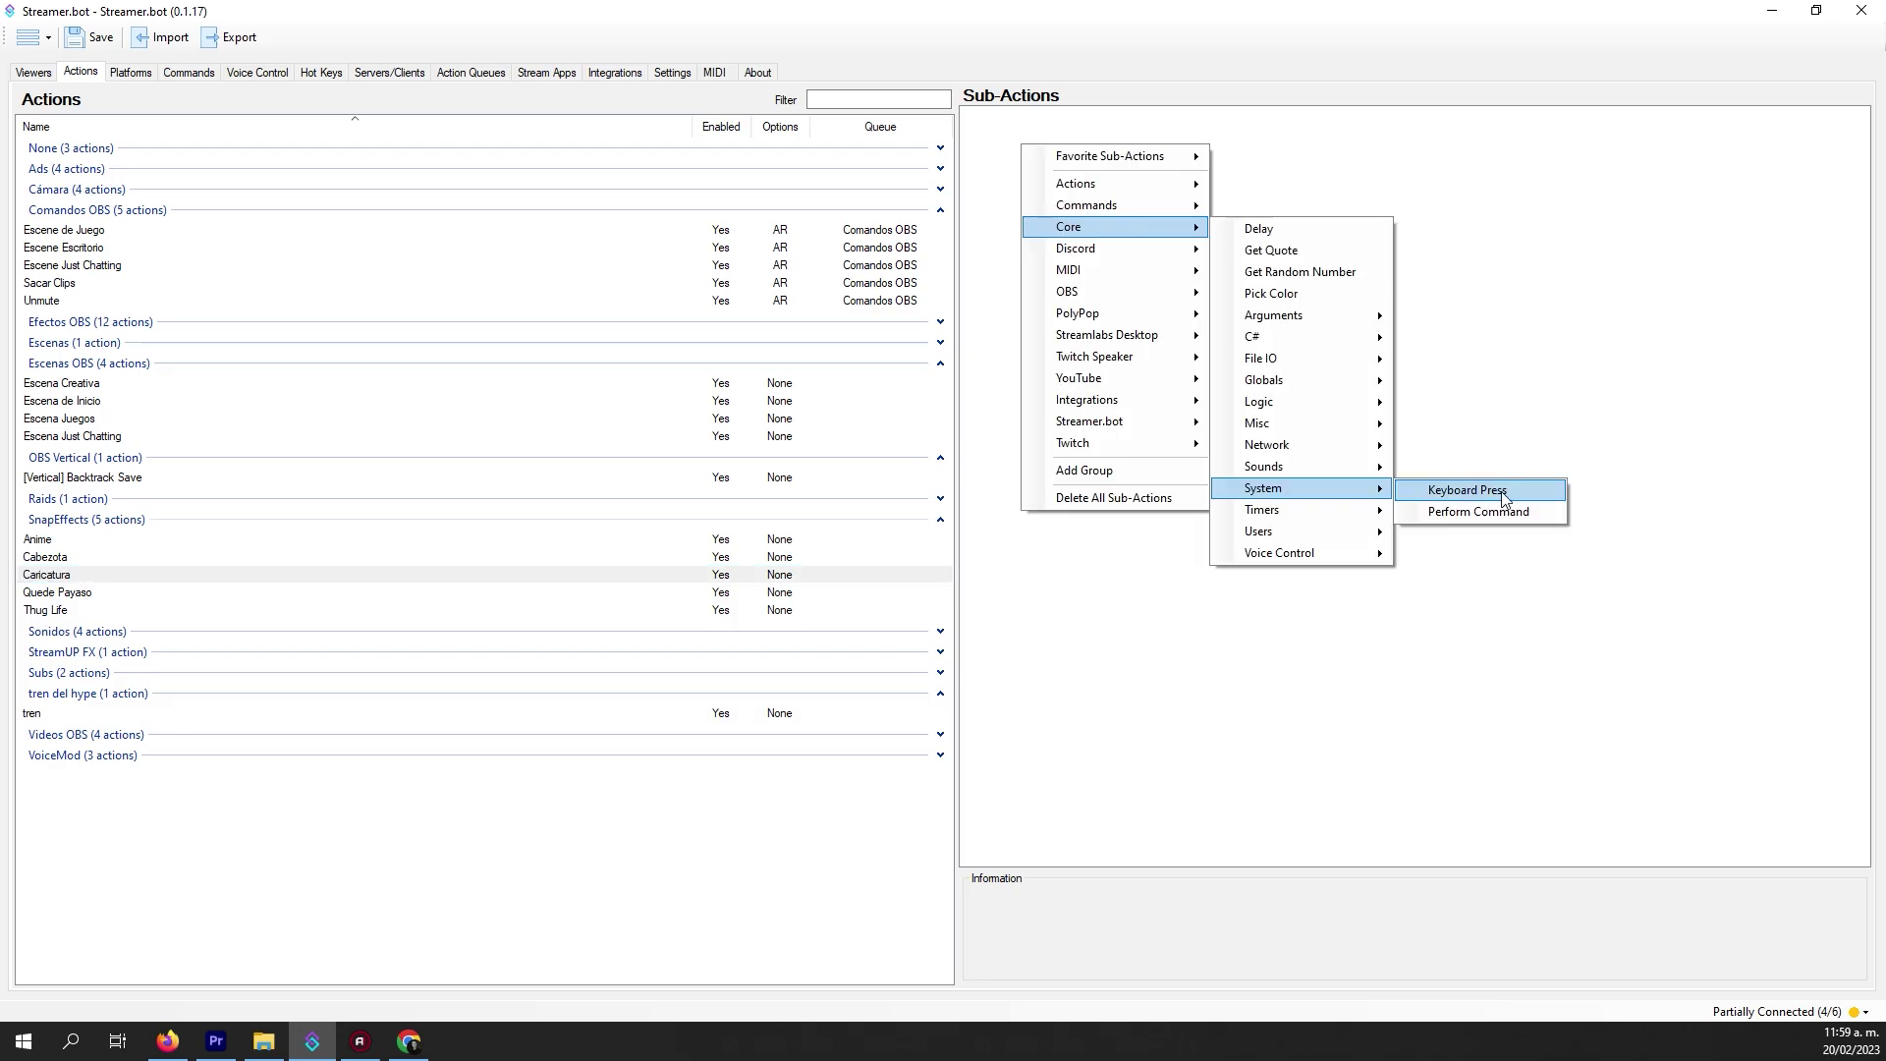
{"action": "left_click", "coordinate": [1504, 500]}
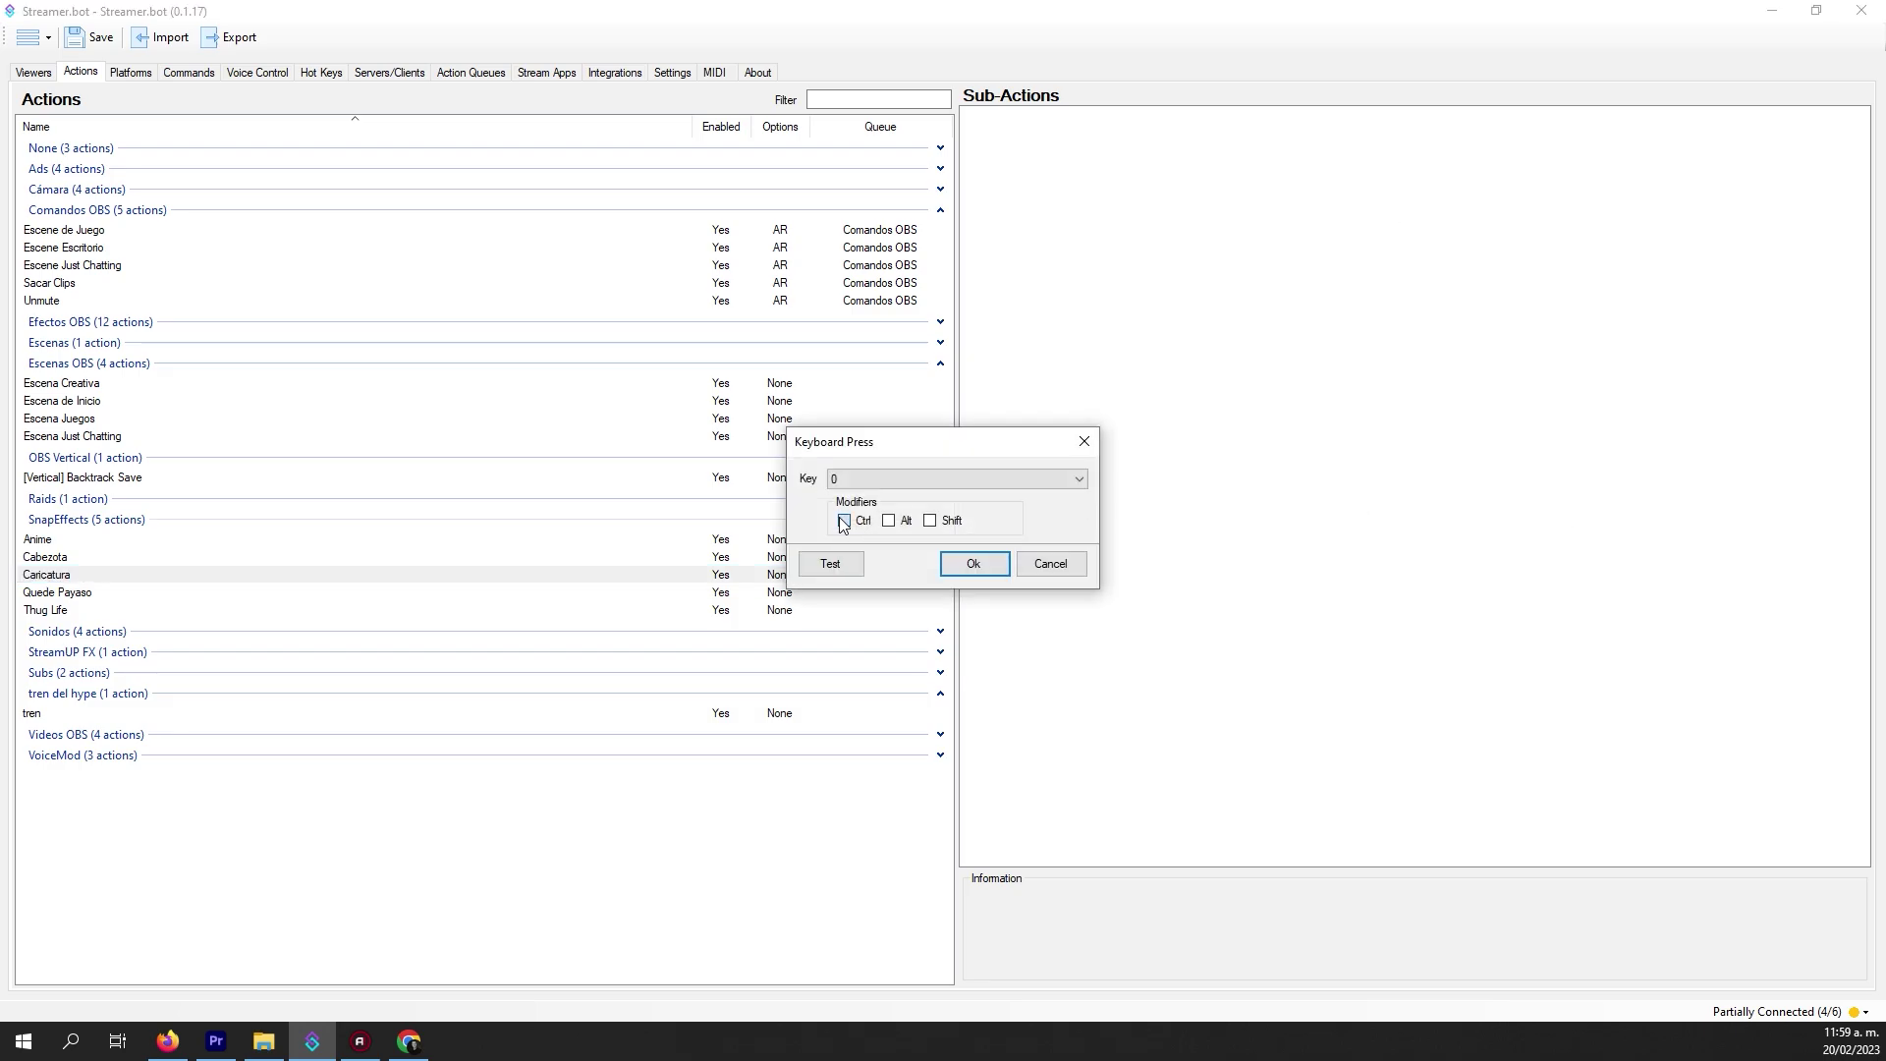
{"action": "left_click", "coordinate": [843, 521]}
{"action": "left_click", "coordinate": [869, 479]}
{"action": "left_click", "coordinate": [862, 511]}
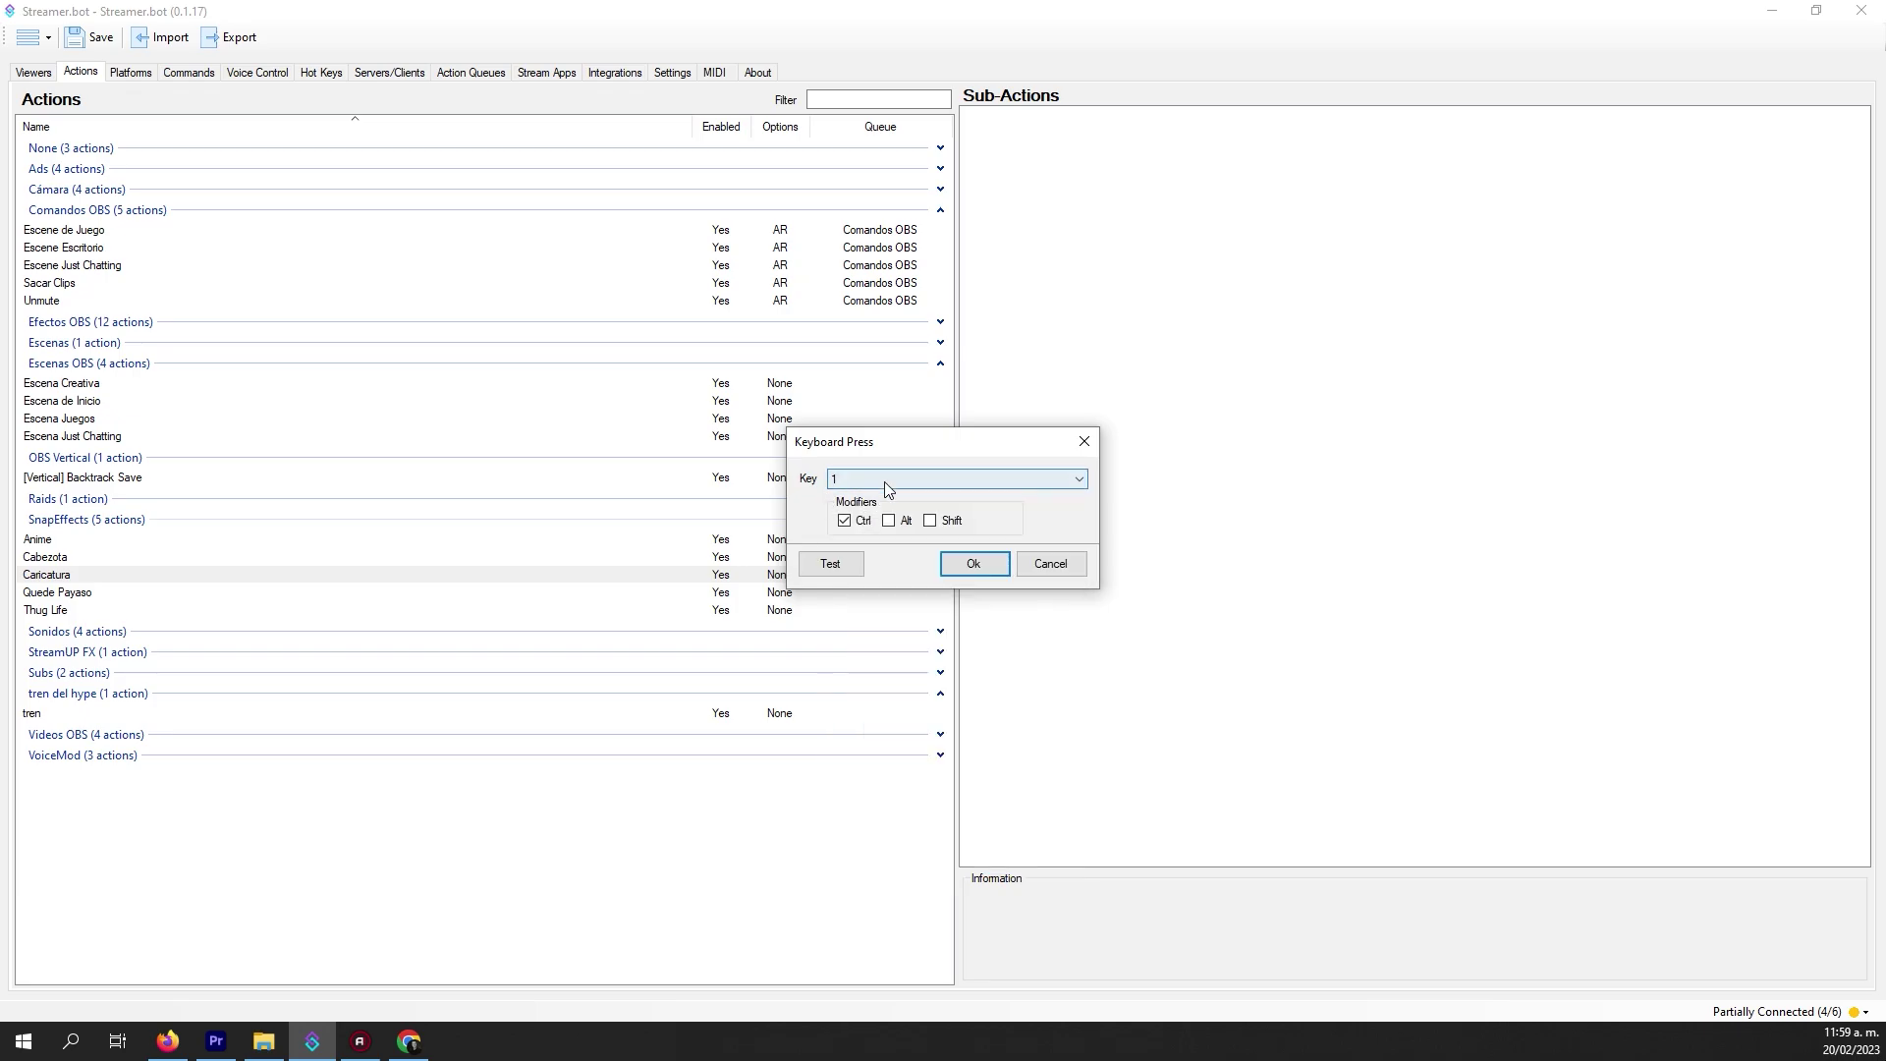
{"action": "left_click", "coordinate": [972, 563]}
Add a Delay sub-action of 15000 ms after the Ctrl+1 key press in the Caricatura action.
{"action": "right_click", "coordinate": [1063, 318]}
{"action": "mouse_move", "coordinate": [1119, 404]}
{"action": "left_click", "coordinate": [1307, 404]}
{"action": "left_click", "coordinate": [975, 579]}
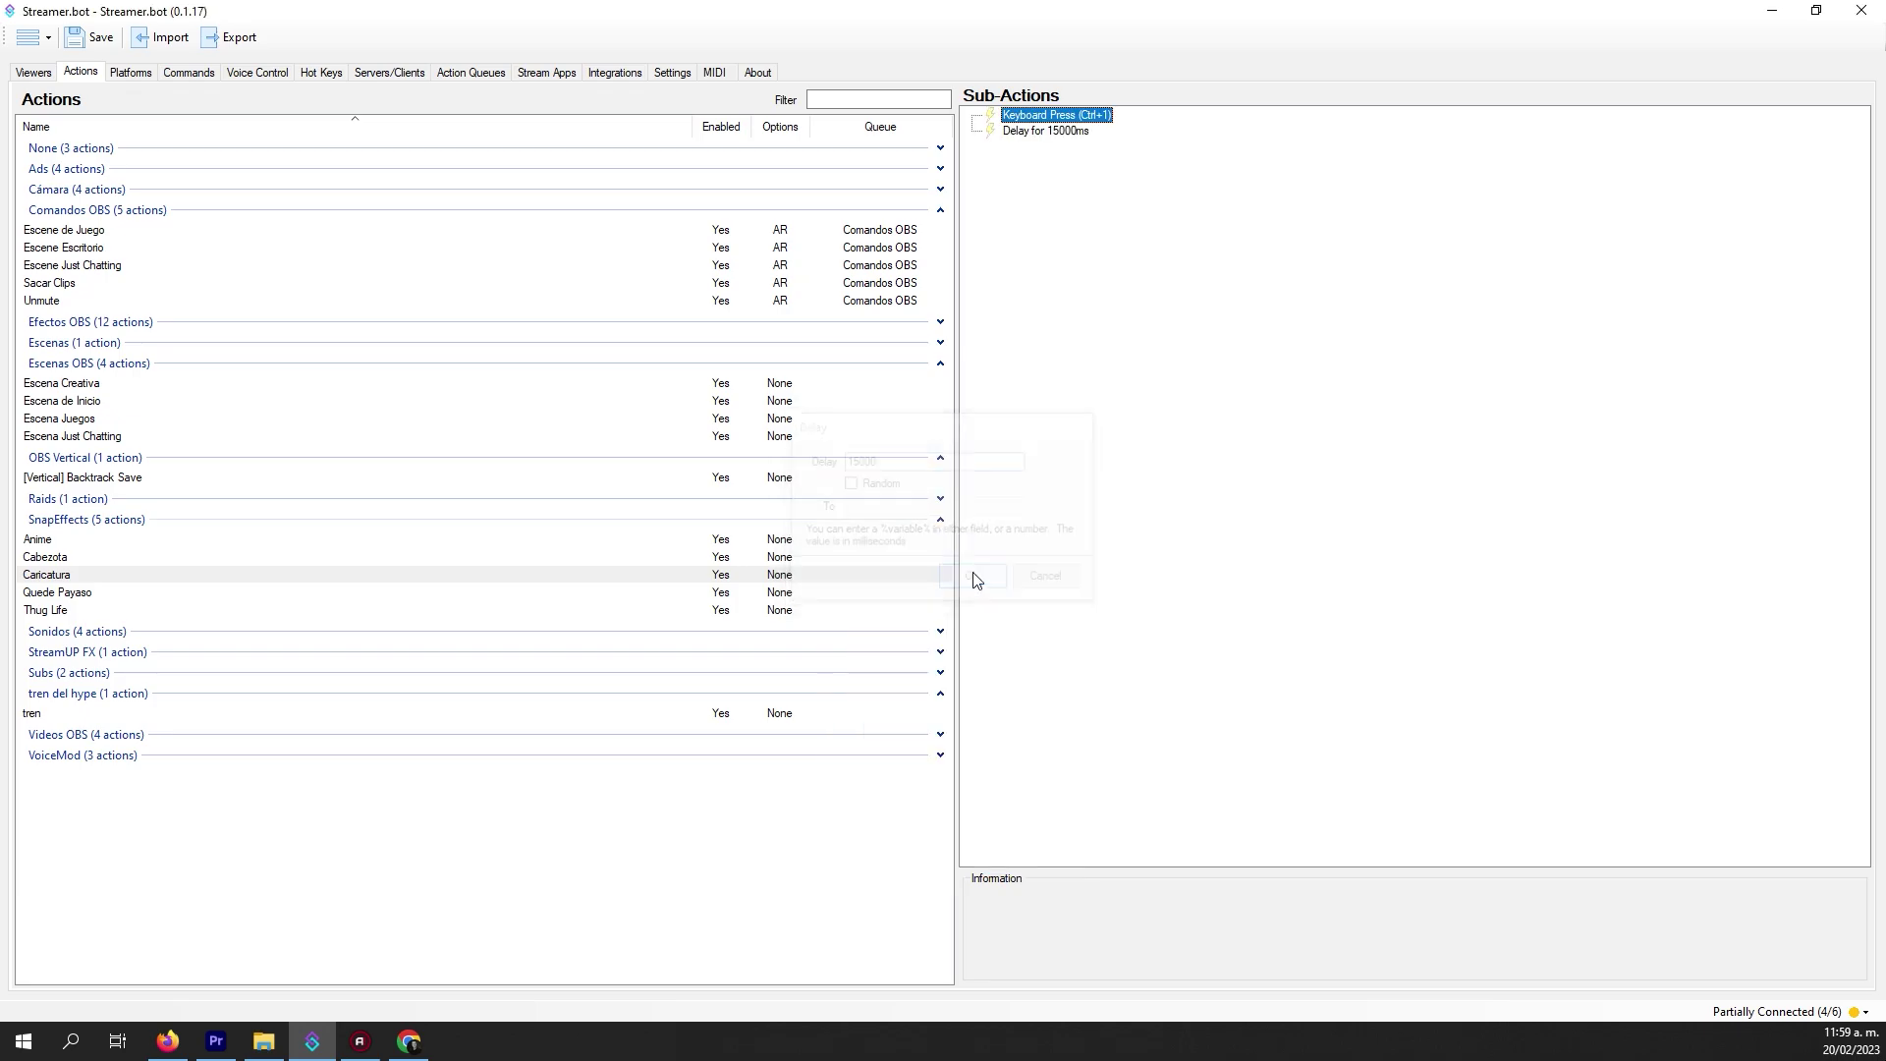
{"action": "right_click", "coordinate": [1070, 115]}
{"action": "left_click", "coordinate": [1209, 539]}
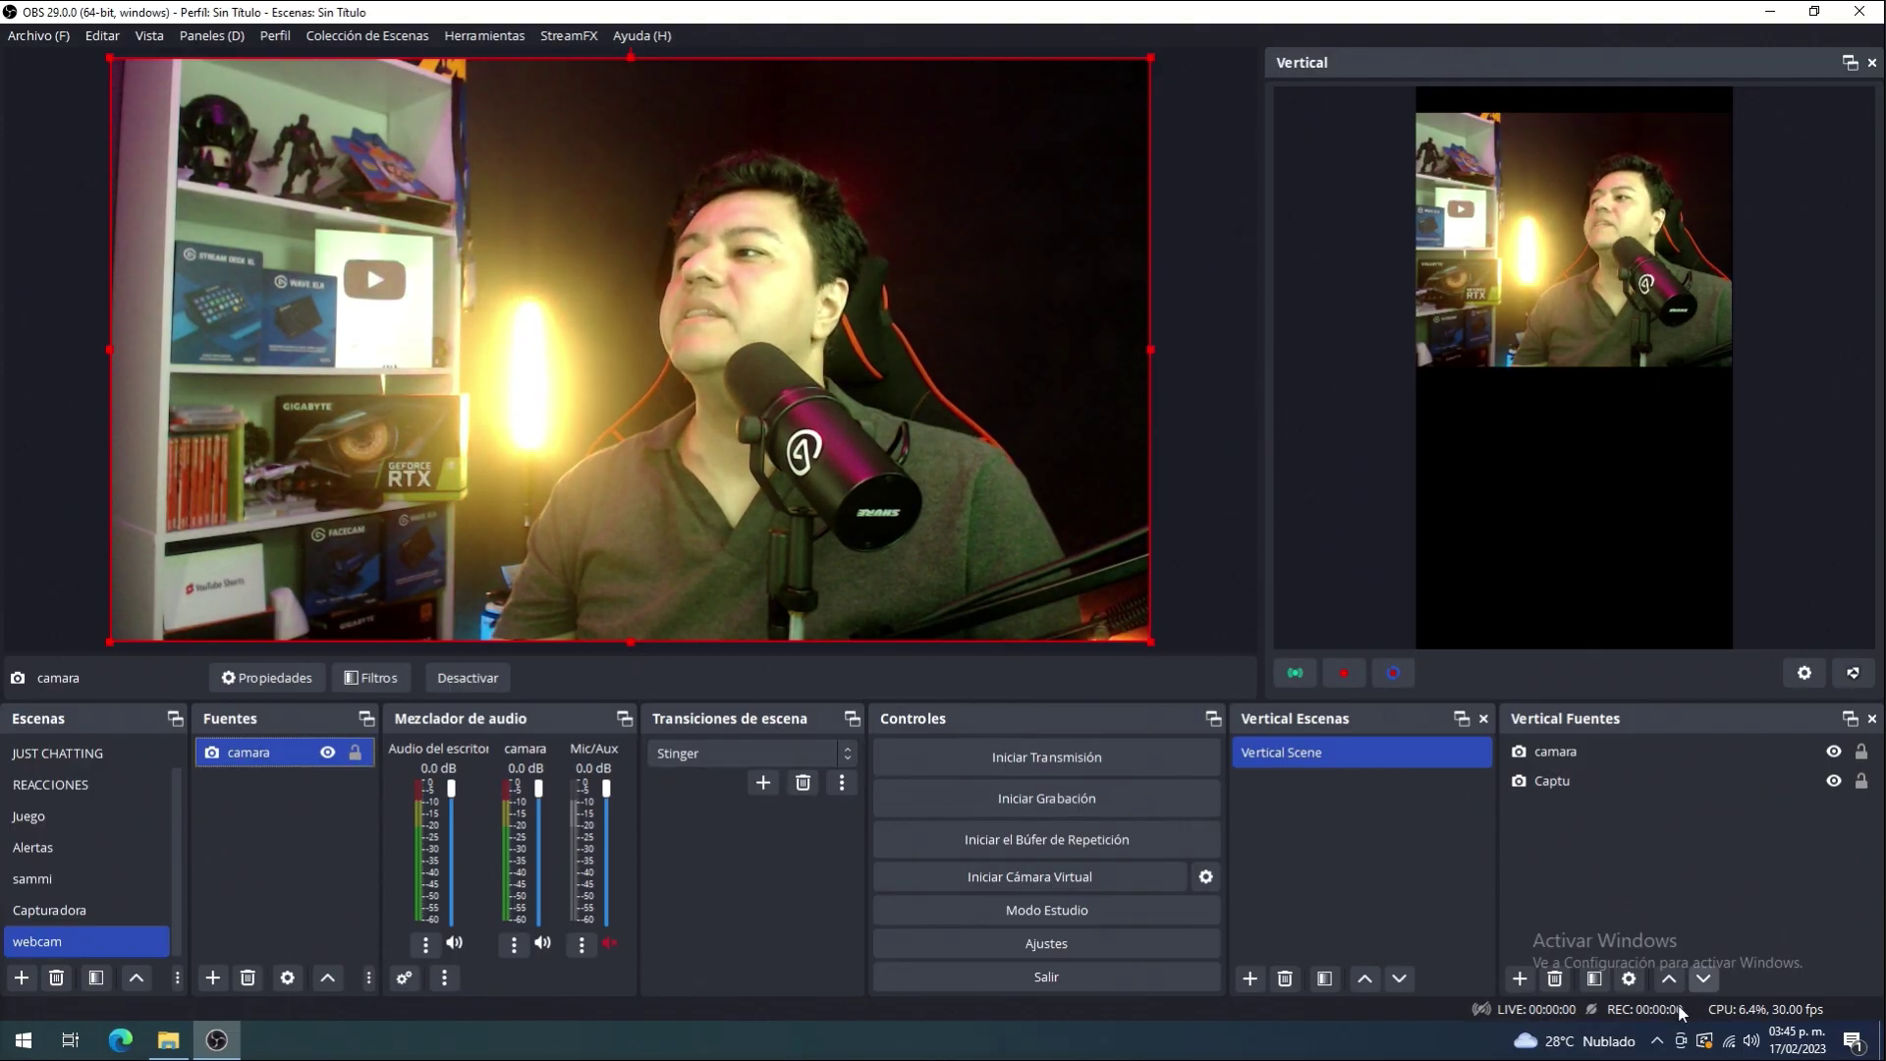
From OBS, bring up Snap Camera from the system tray and move its window off most of the main preview.
{"action": "left_click", "coordinate": [1657, 1040]}
{"action": "left_click", "coordinate": [1619, 1003]}
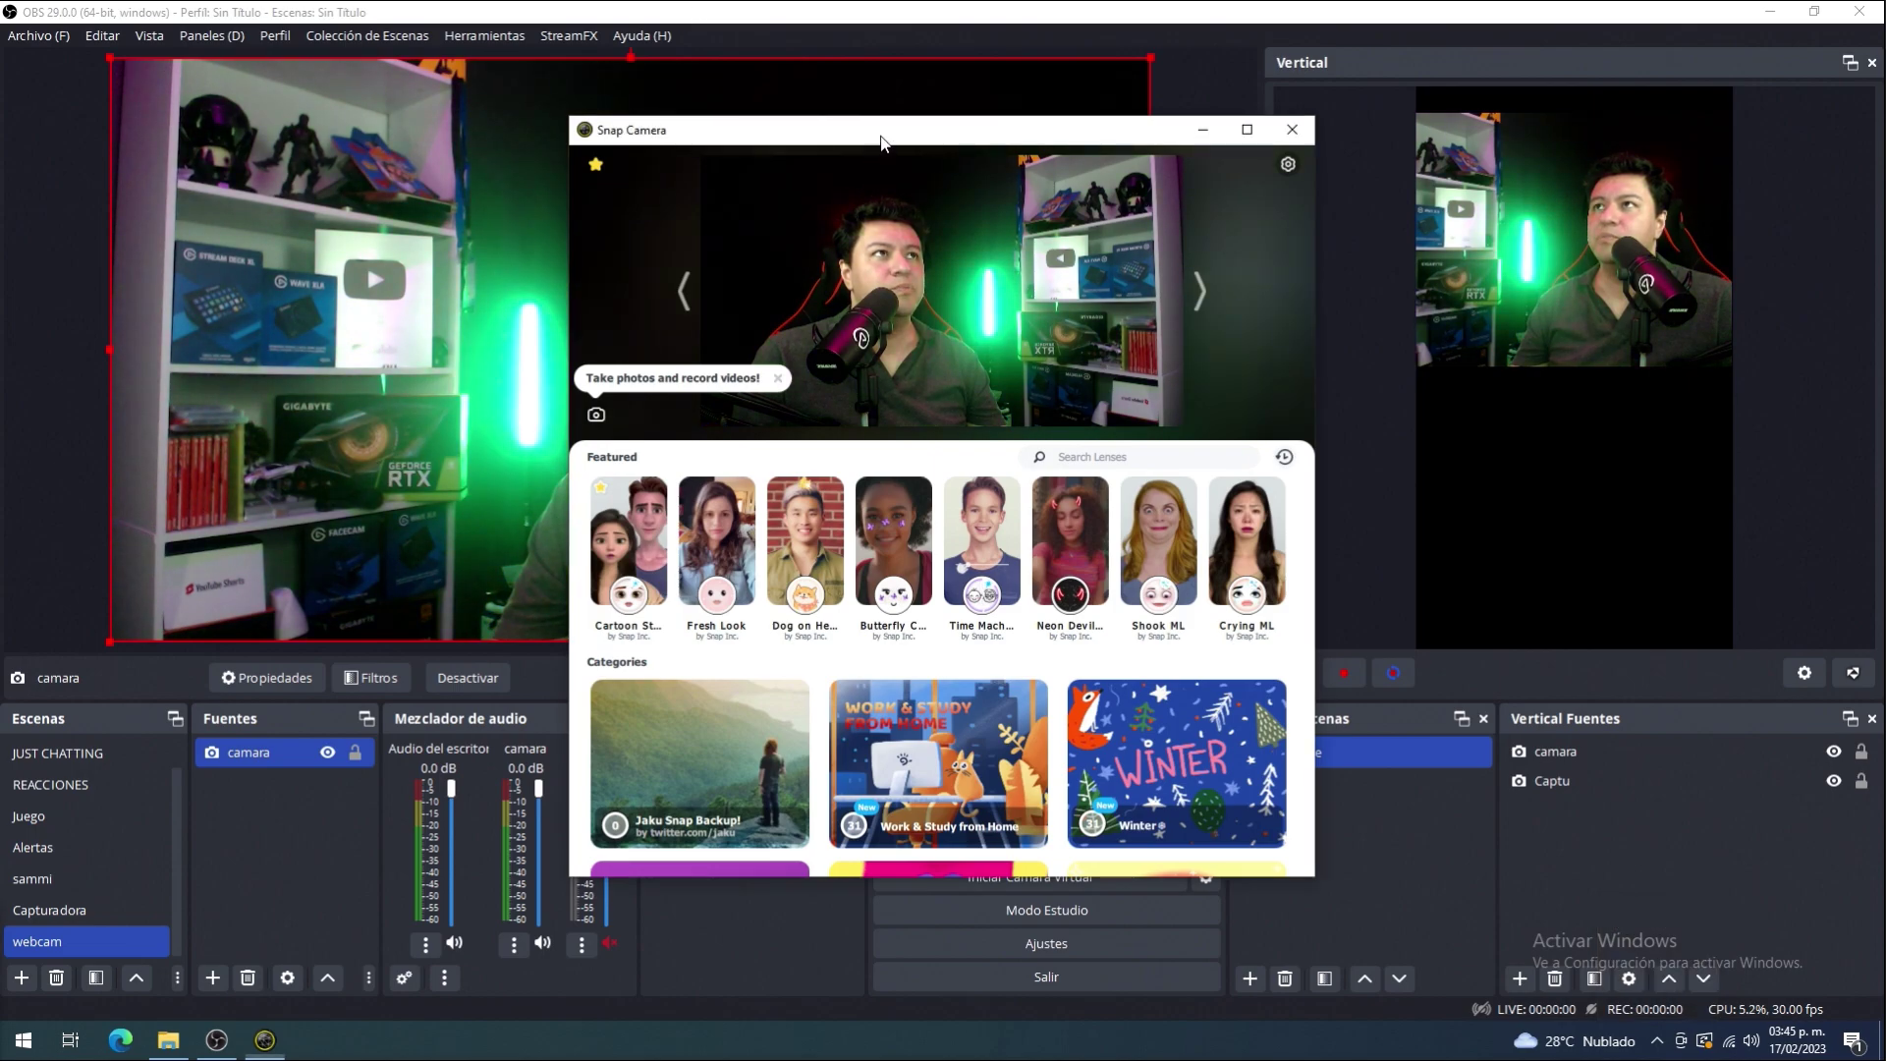
{"action": "left_click_drag", "start_coordinate": [868, 130], "coordinate": [1324, 139]}
Test the Cartoon Style lens on the OBS camera source by applying it, turning it off and applying it again.
{"action": "left_click", "coordinate": [1063, 605]}
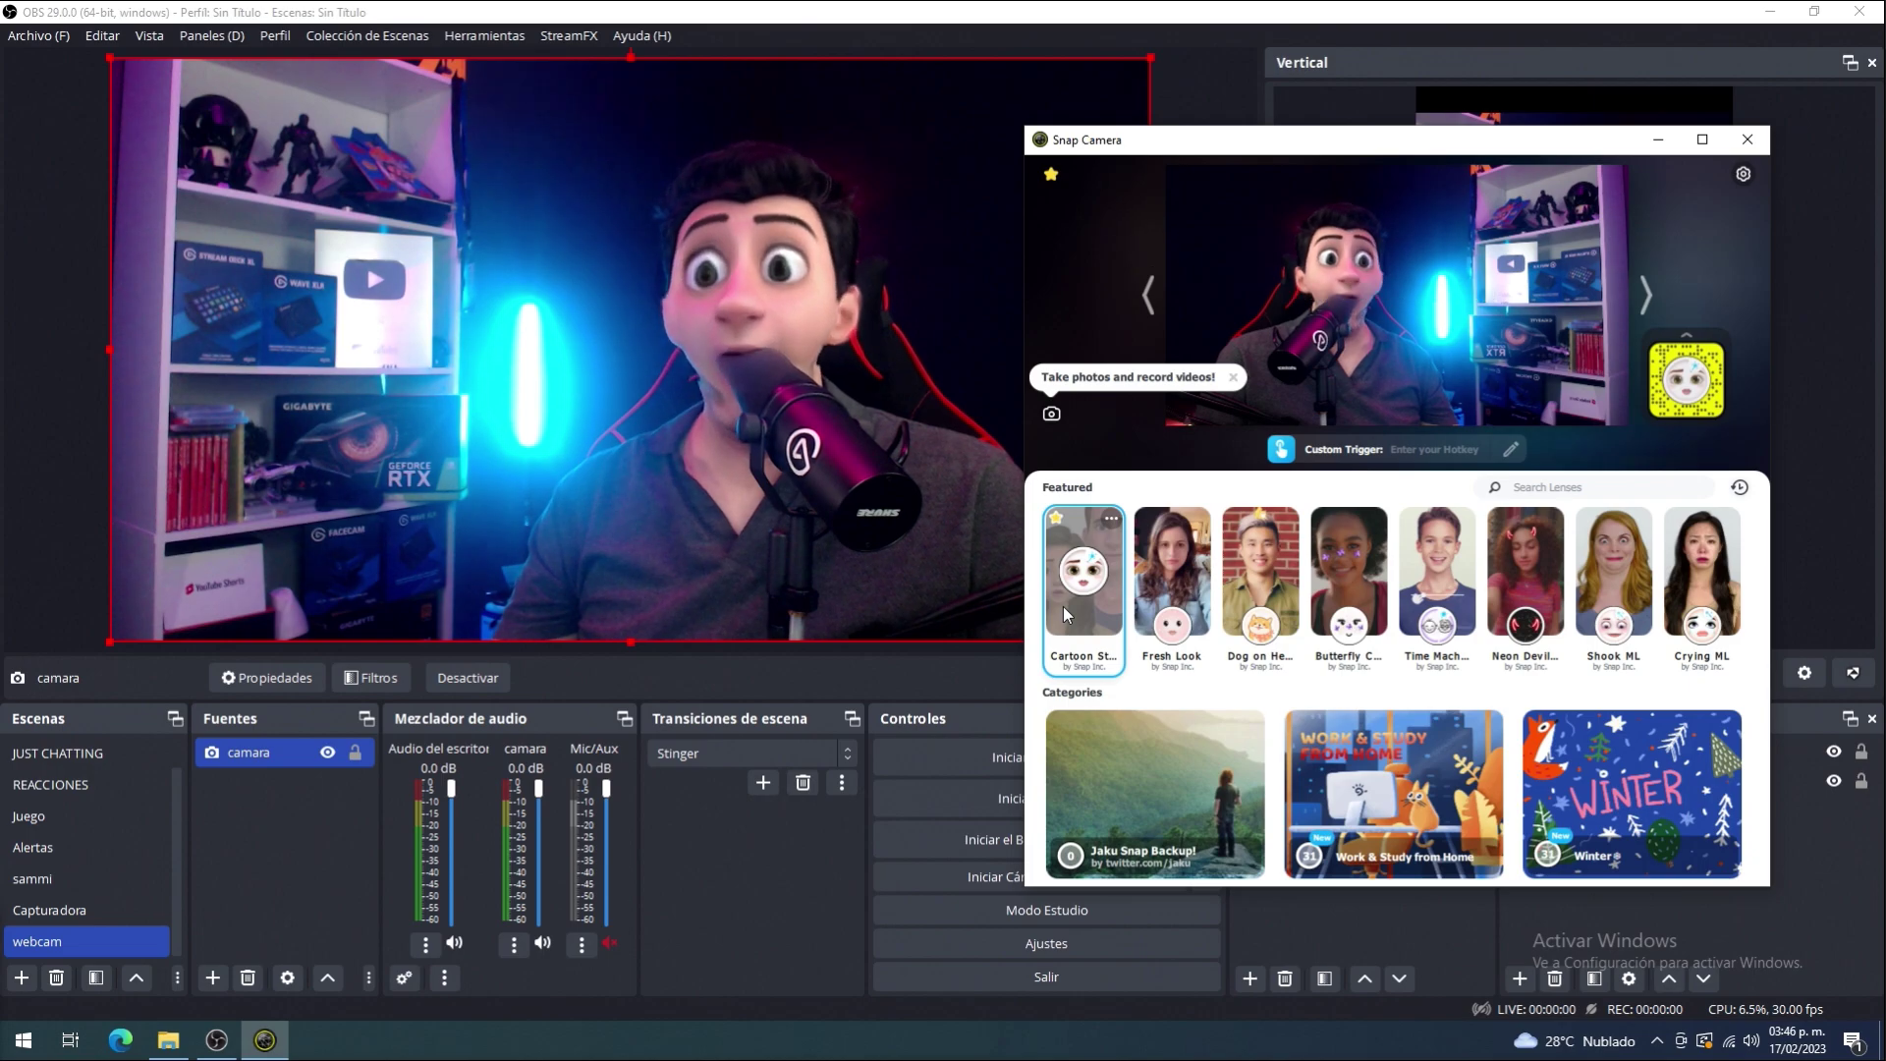
{"action": "left_click", "coordinate": [1063, 615]}
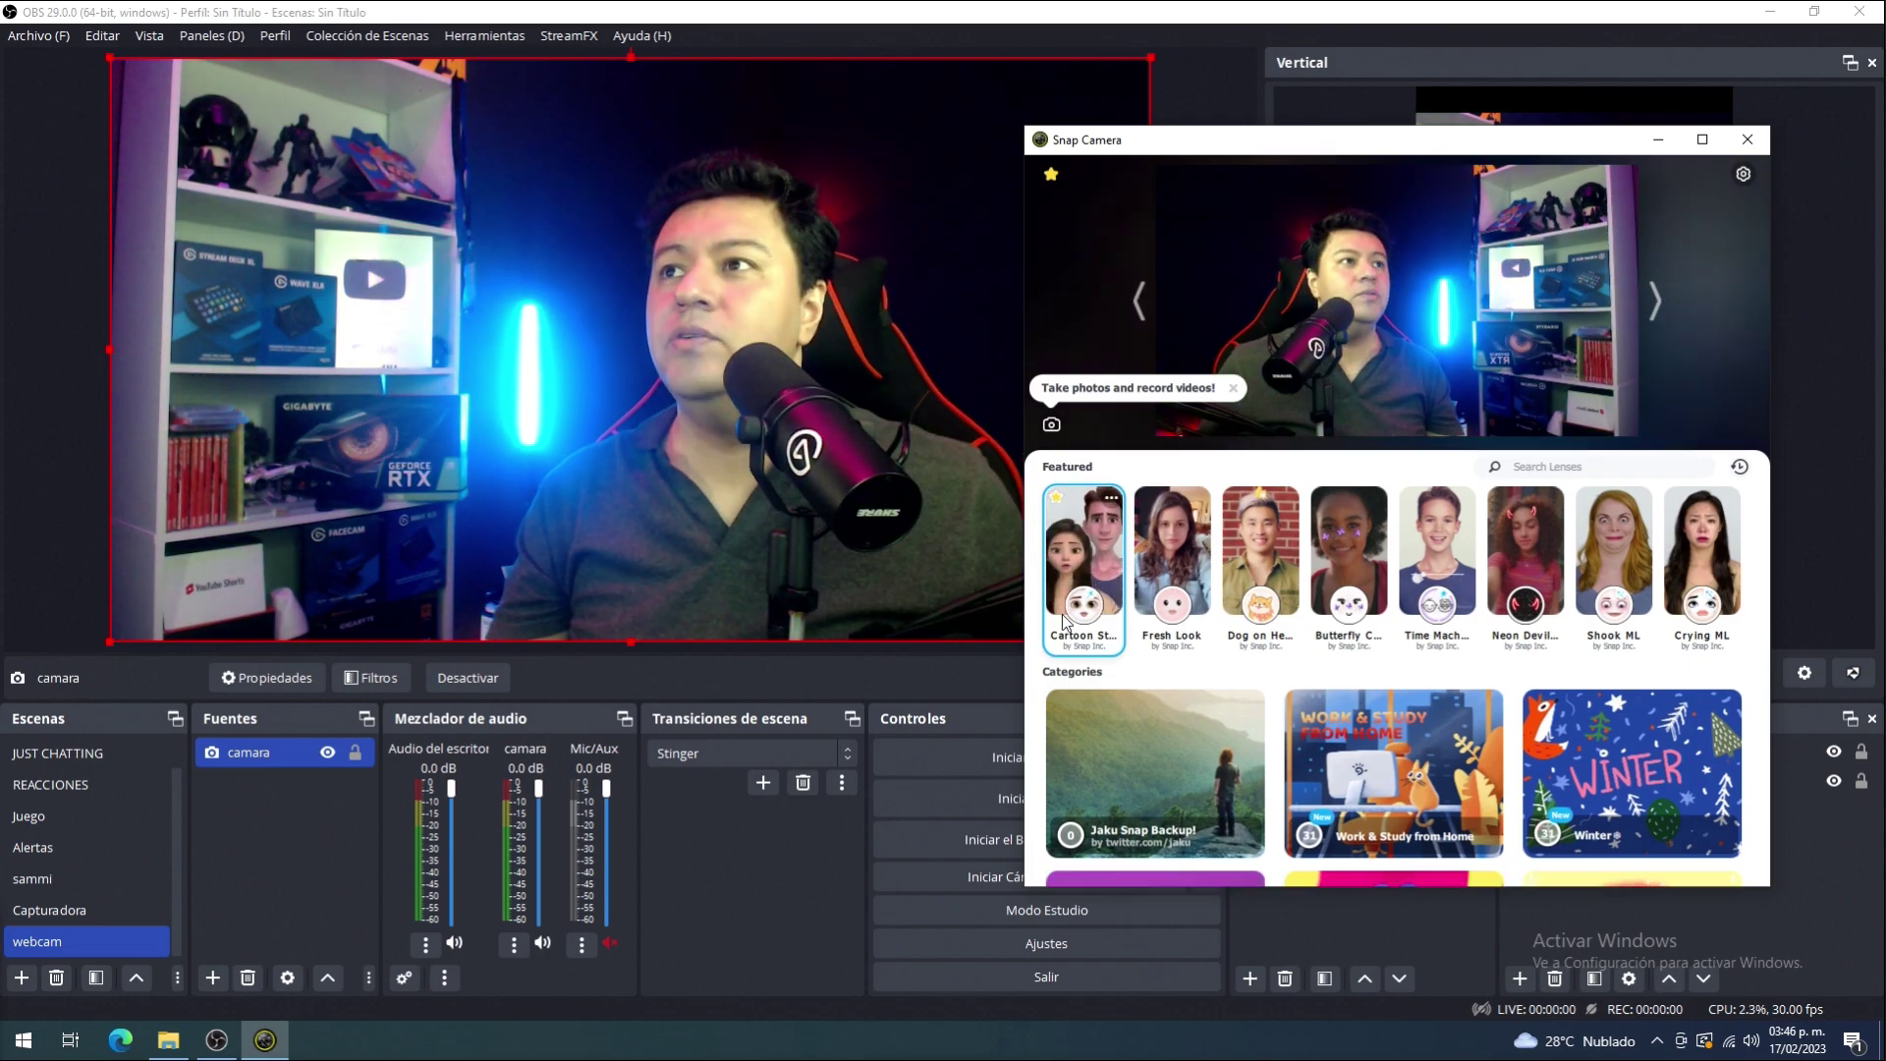
{"action": "left_click", "coordinate": [1063, 615]}
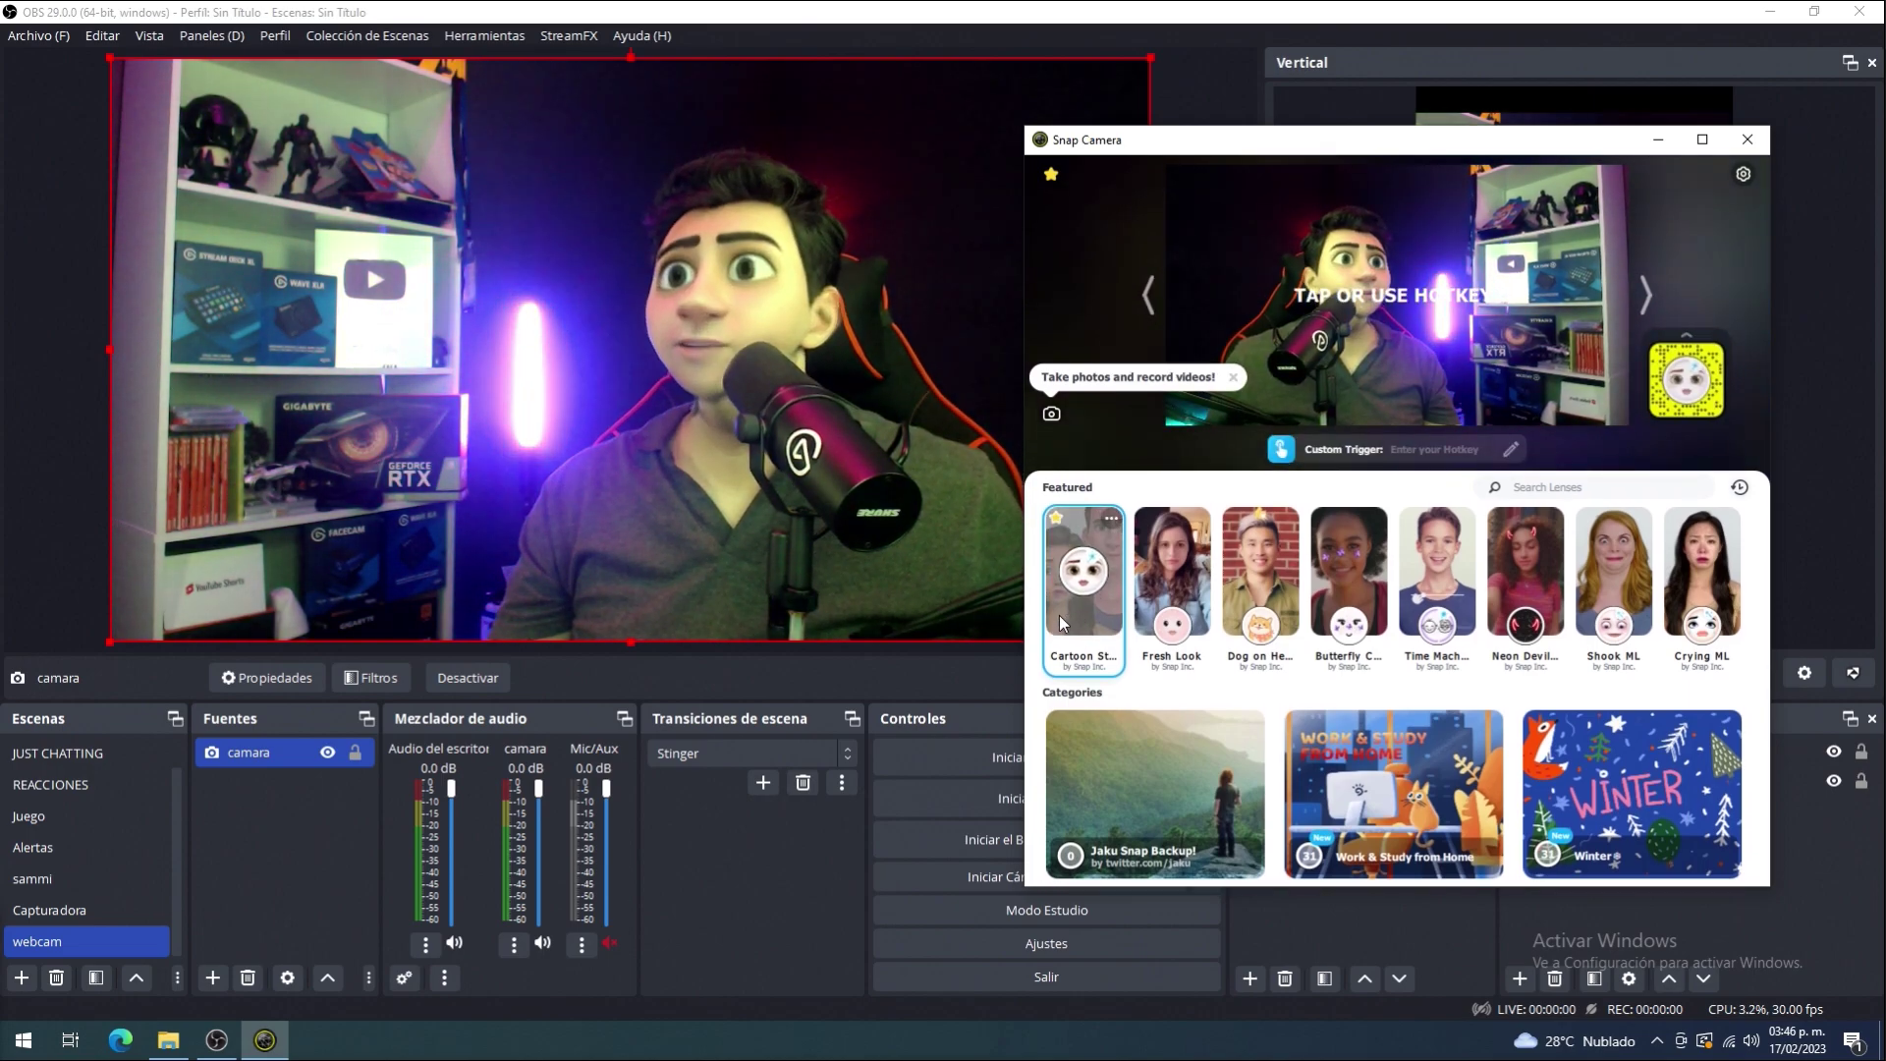